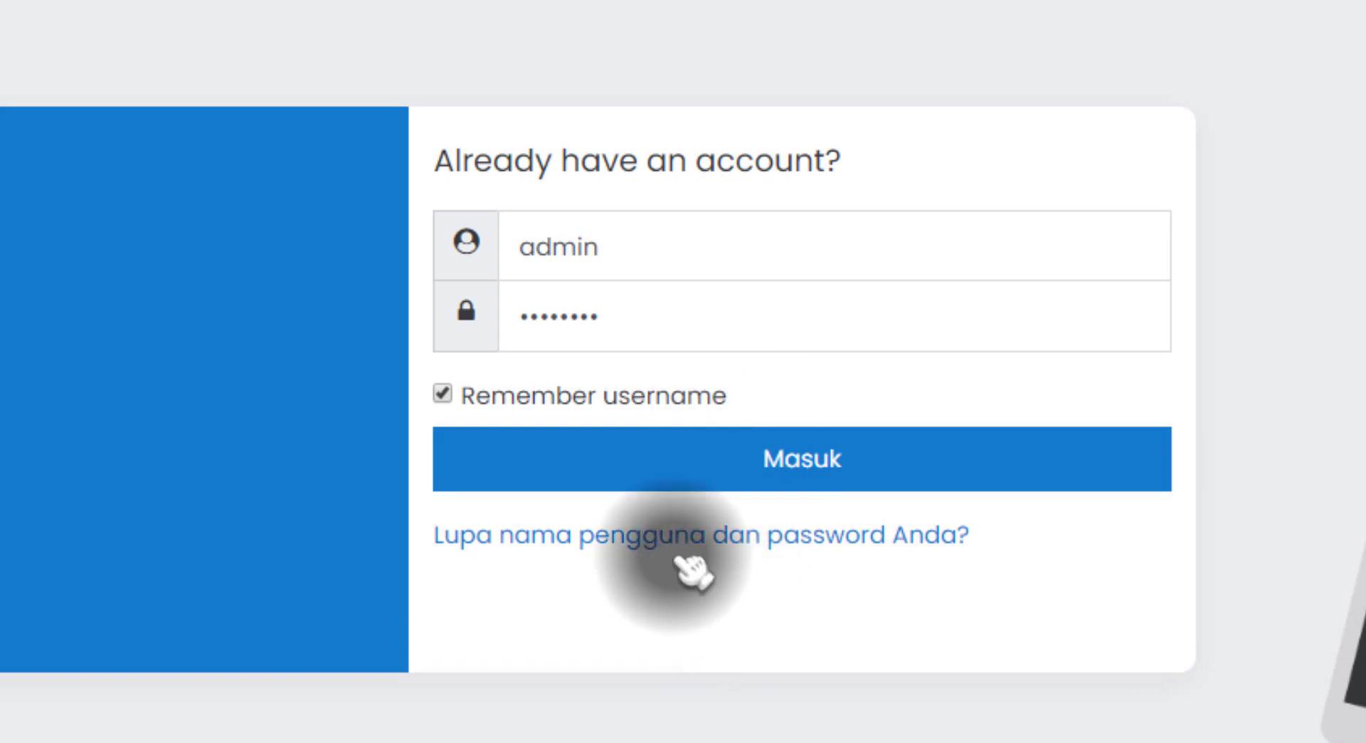
Step: Log in with the credentials already filled in and decline updating the saved browser password
click(923, 480)
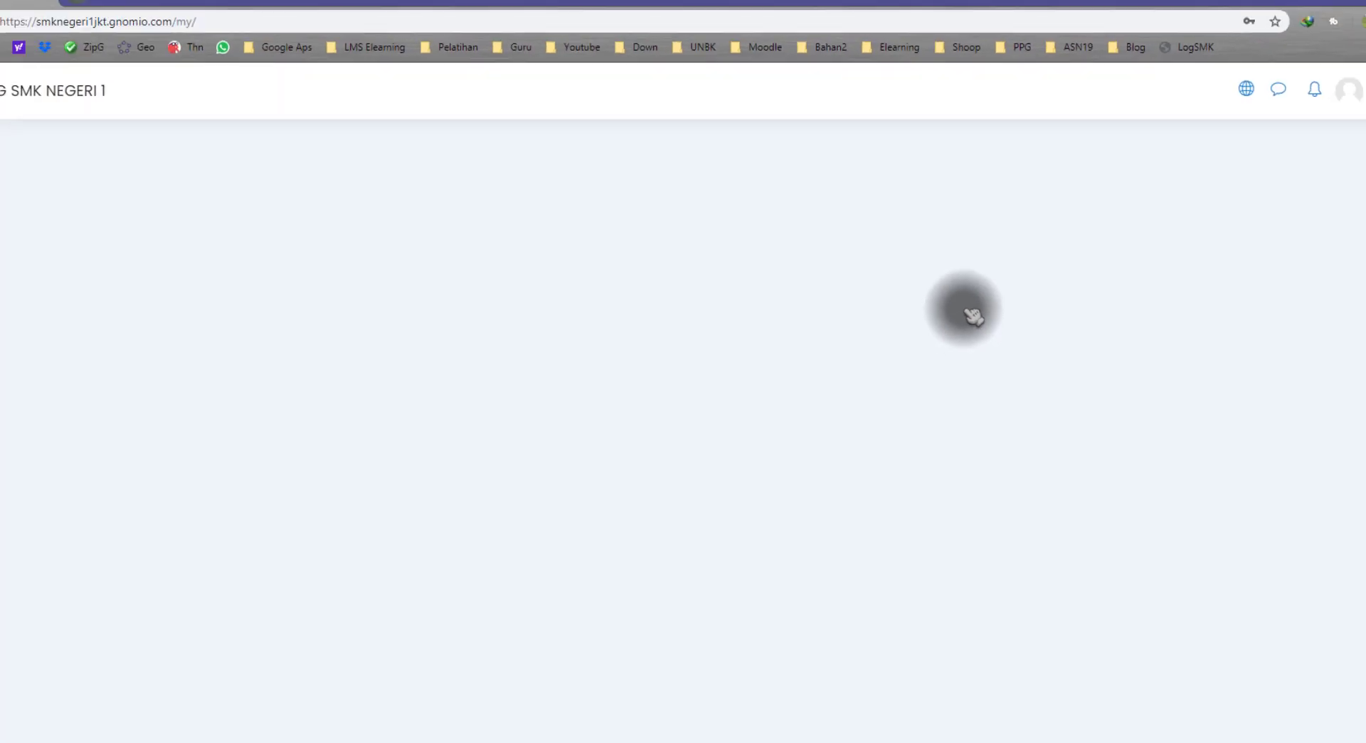
scroll(833, 368, down, 3)
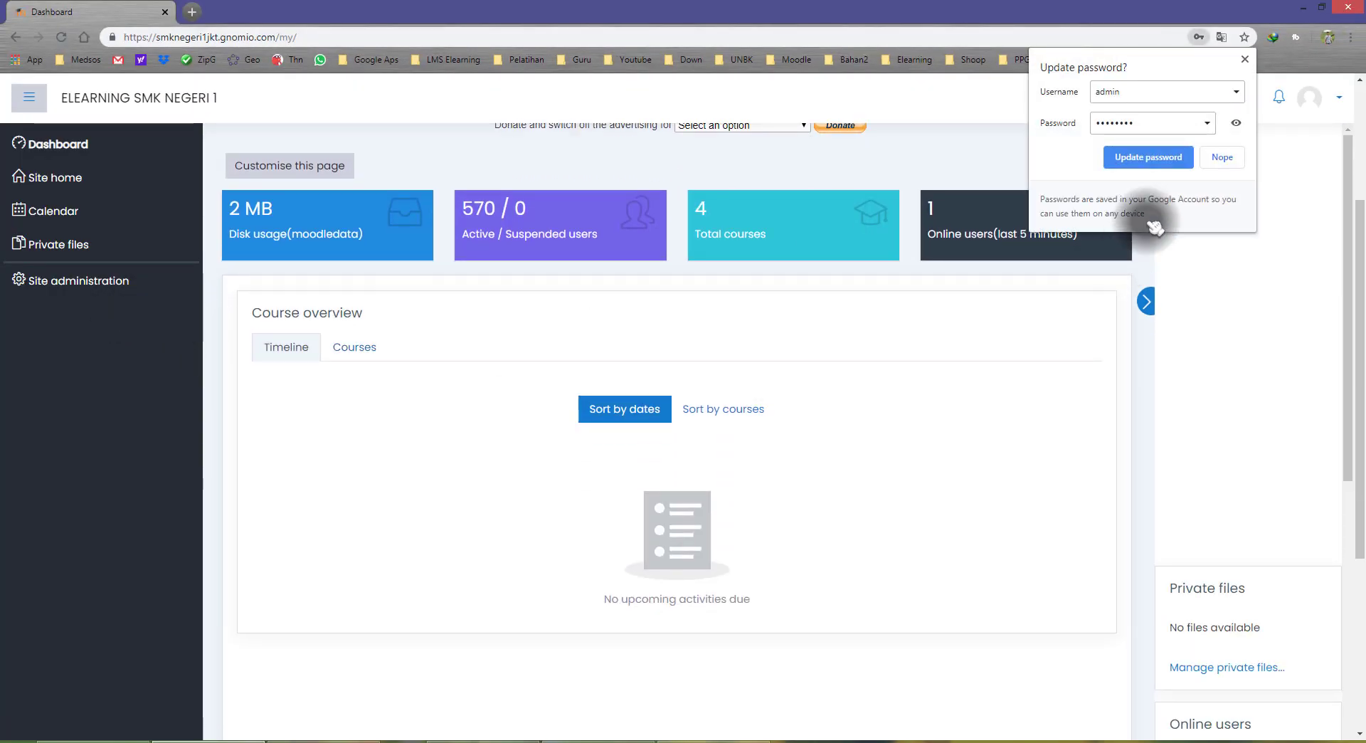
click(1220, 157)
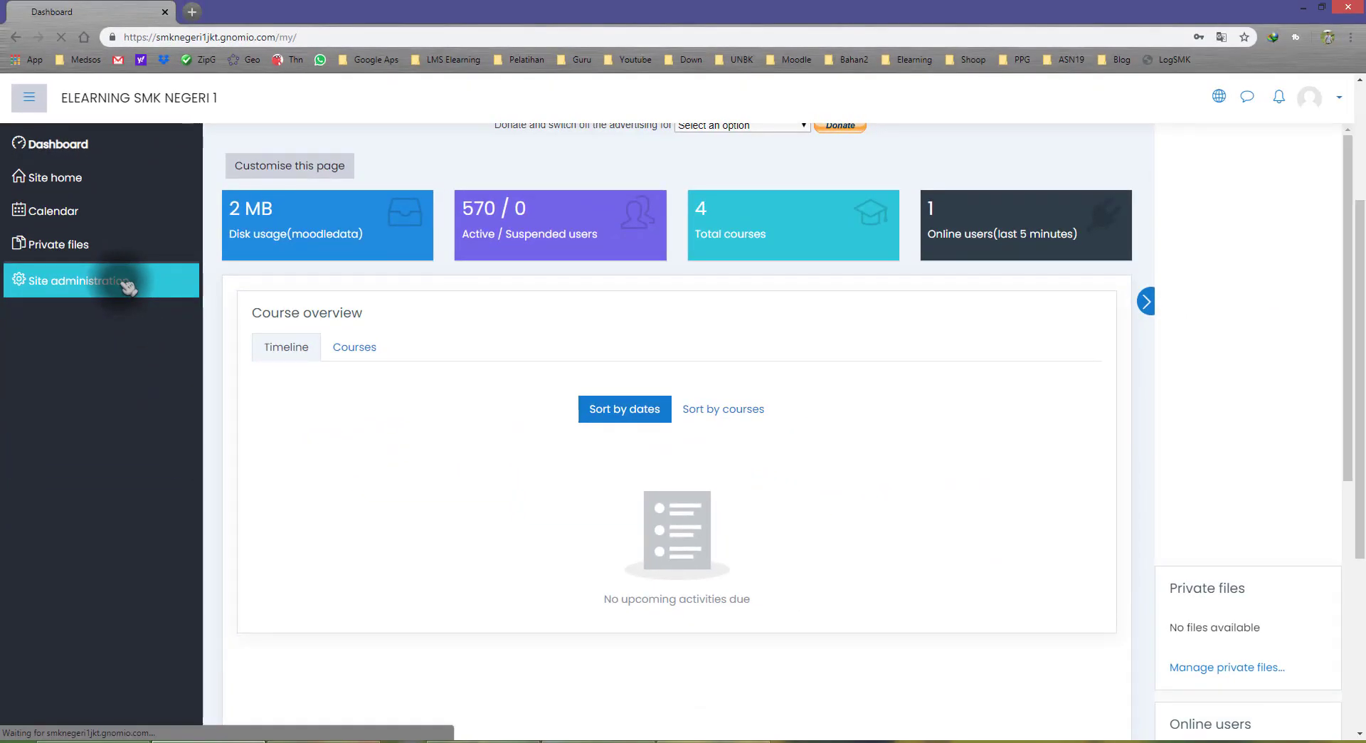
Step: Open the course and category management page from the site administration's course settings
click(306, 501)
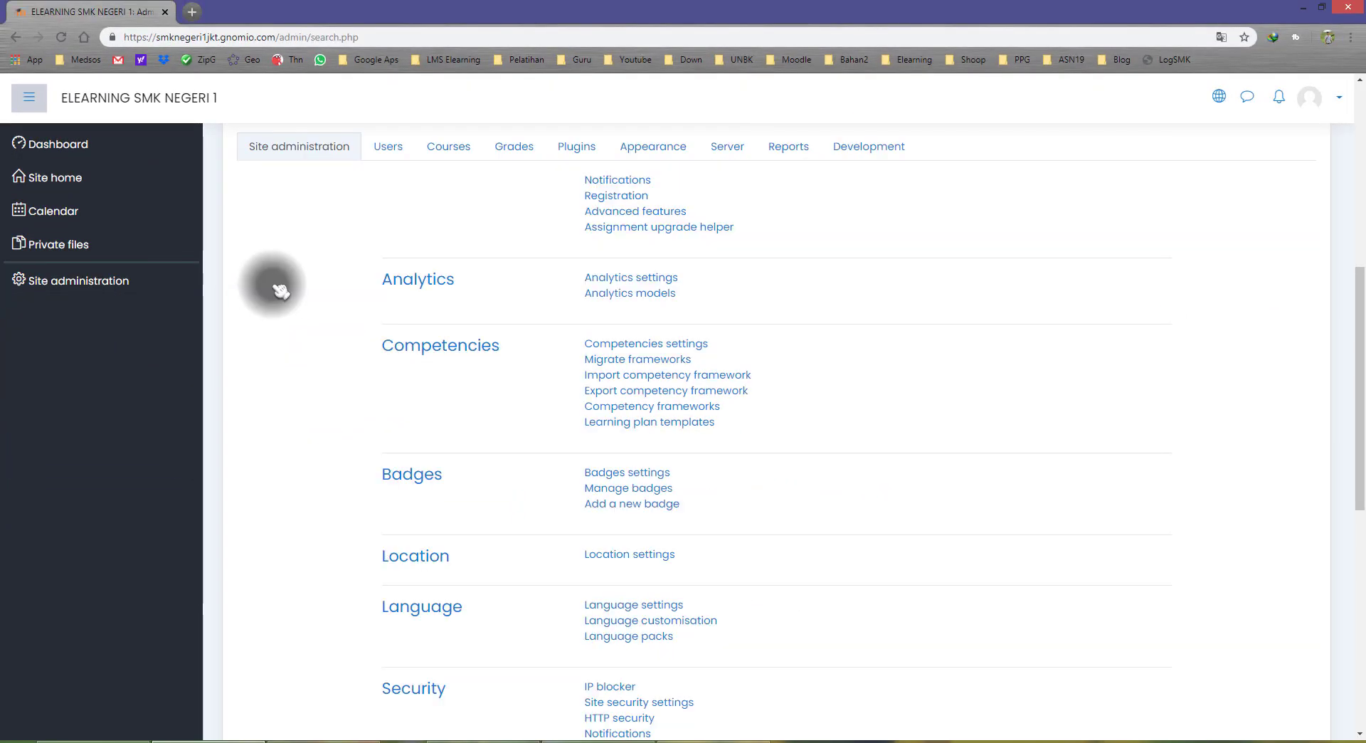
click(449, 151)
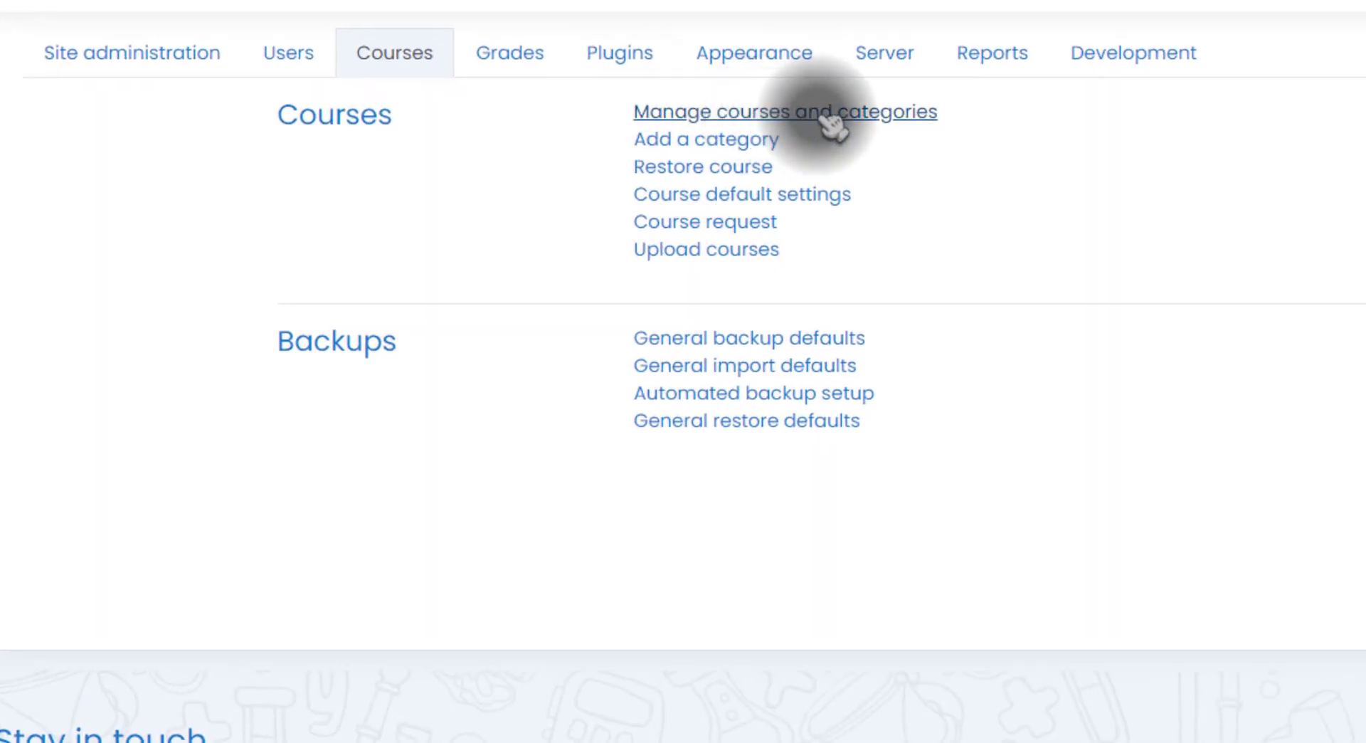
click(918, 119)
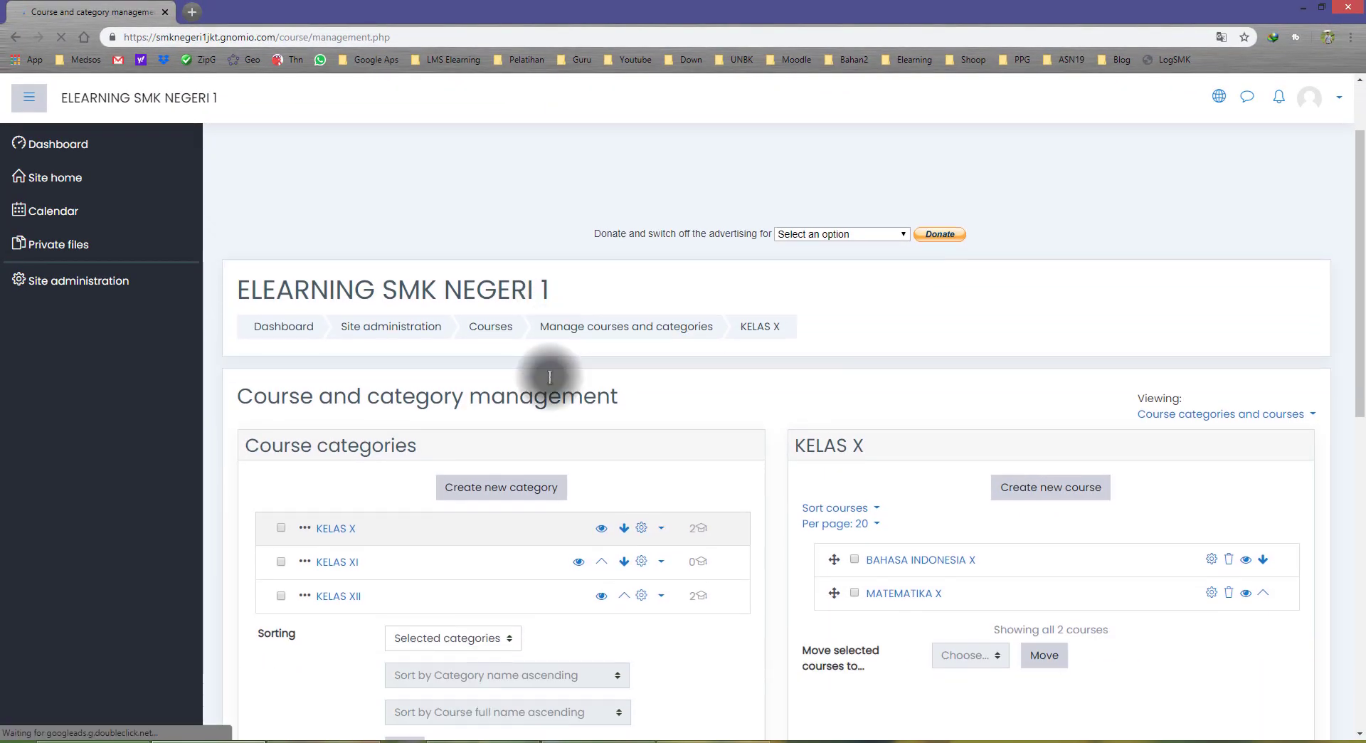
scroll(549, 378, down, 4)
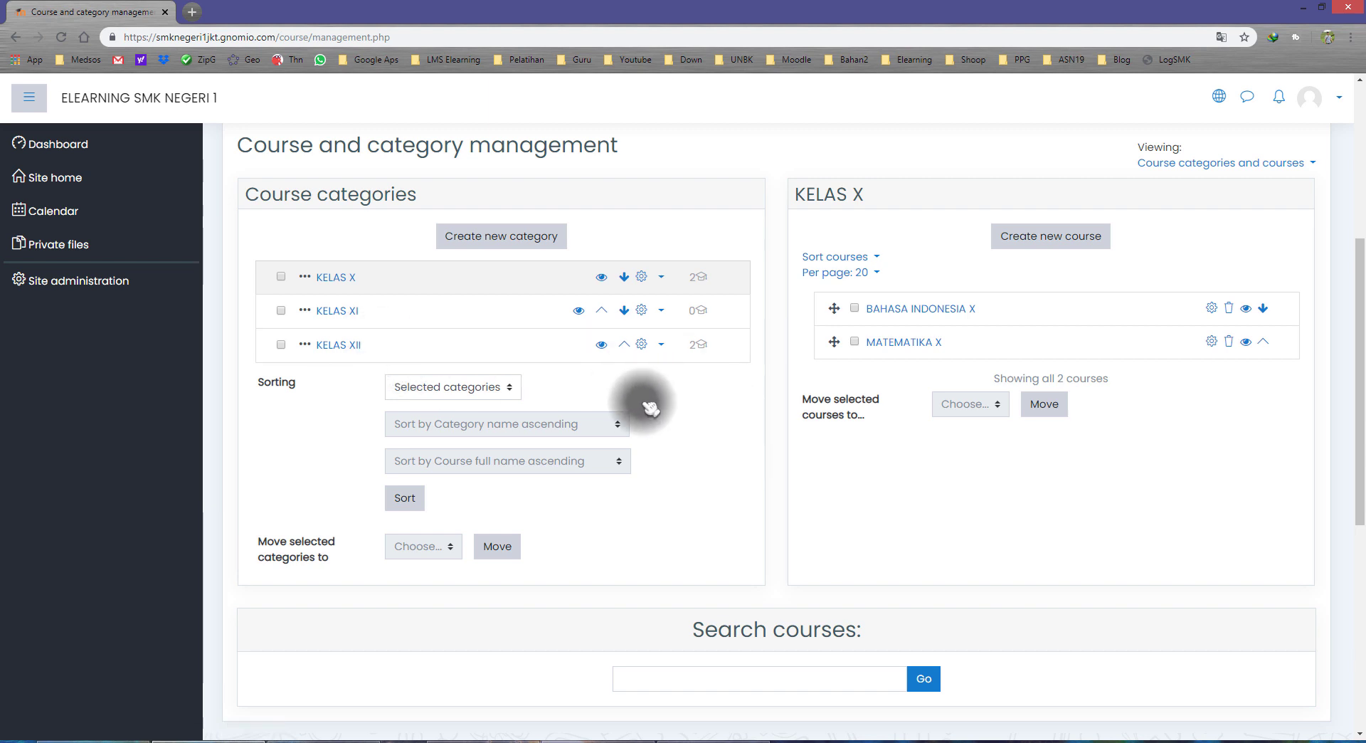
Step: Select the MATEMATIKA XII course in the KELAS XII category and view its course page
click(358, 347)
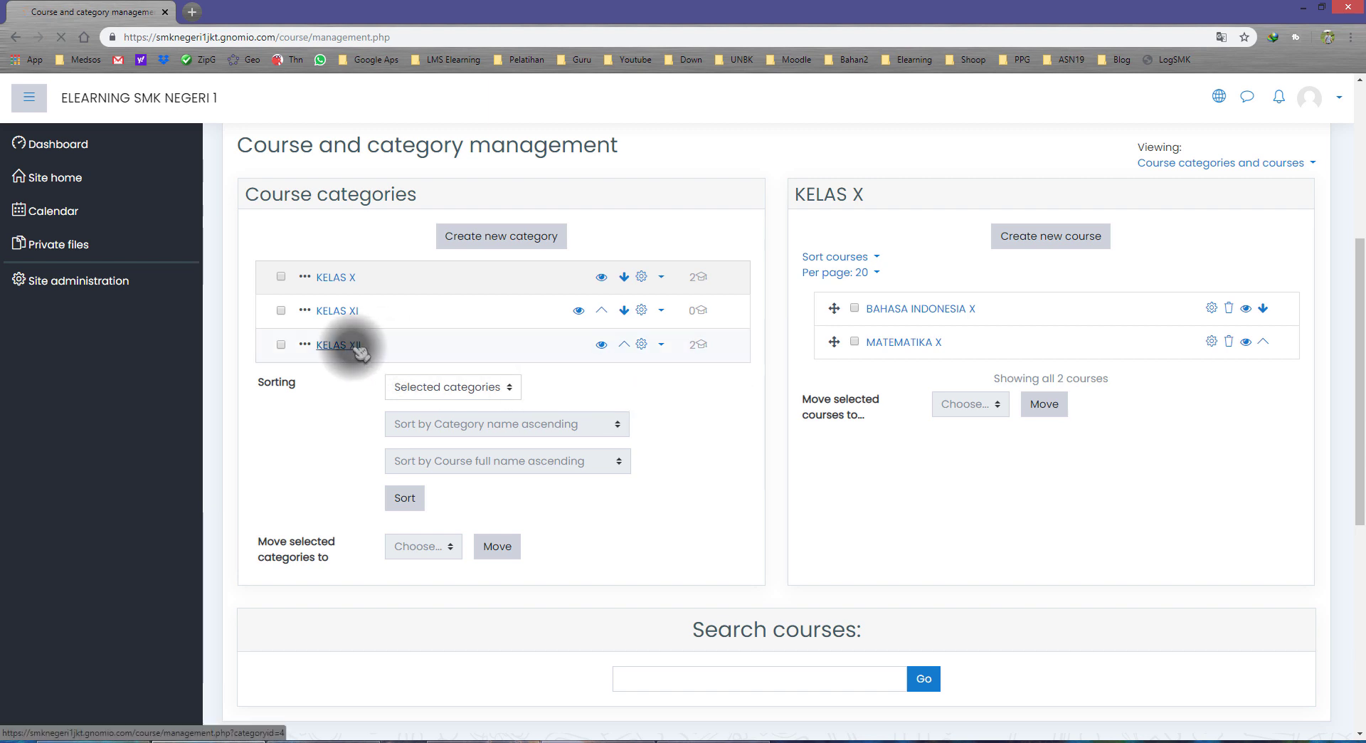
scroll(566, 380, down, 4)
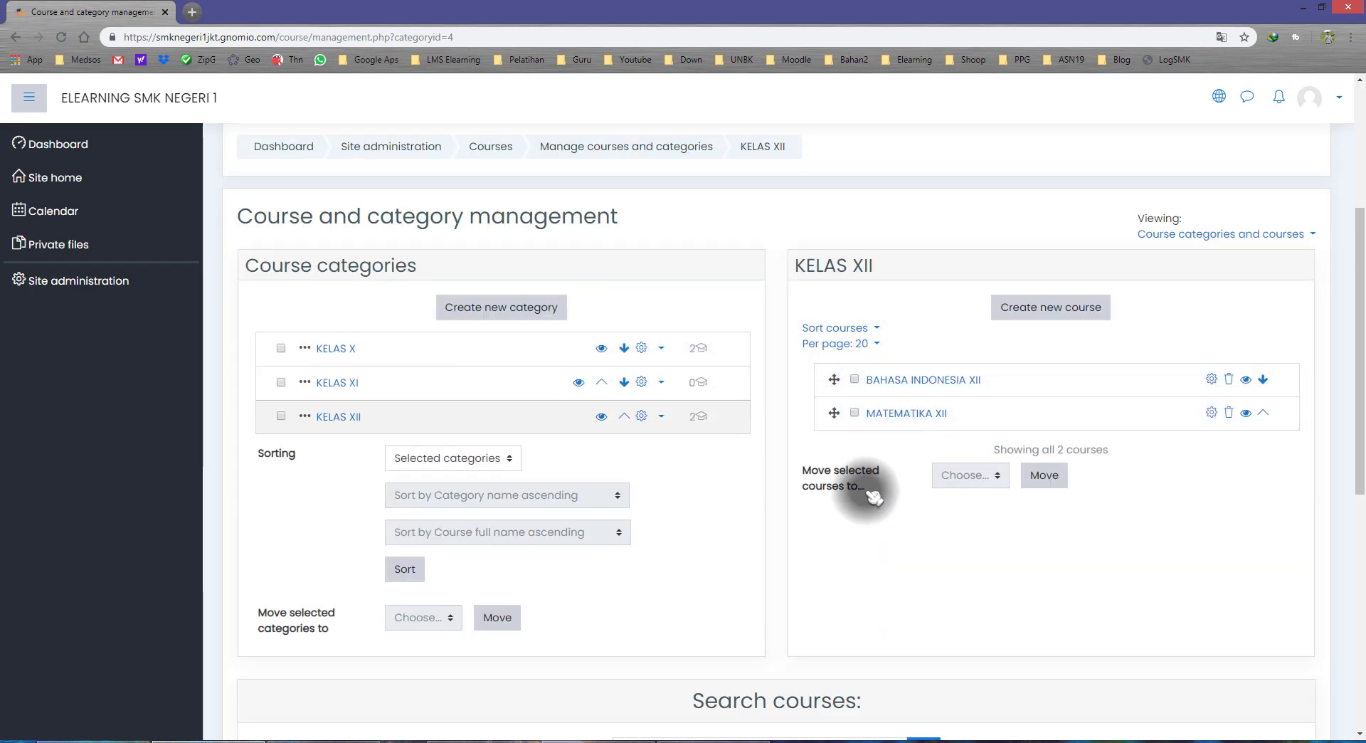
click(918, 415)
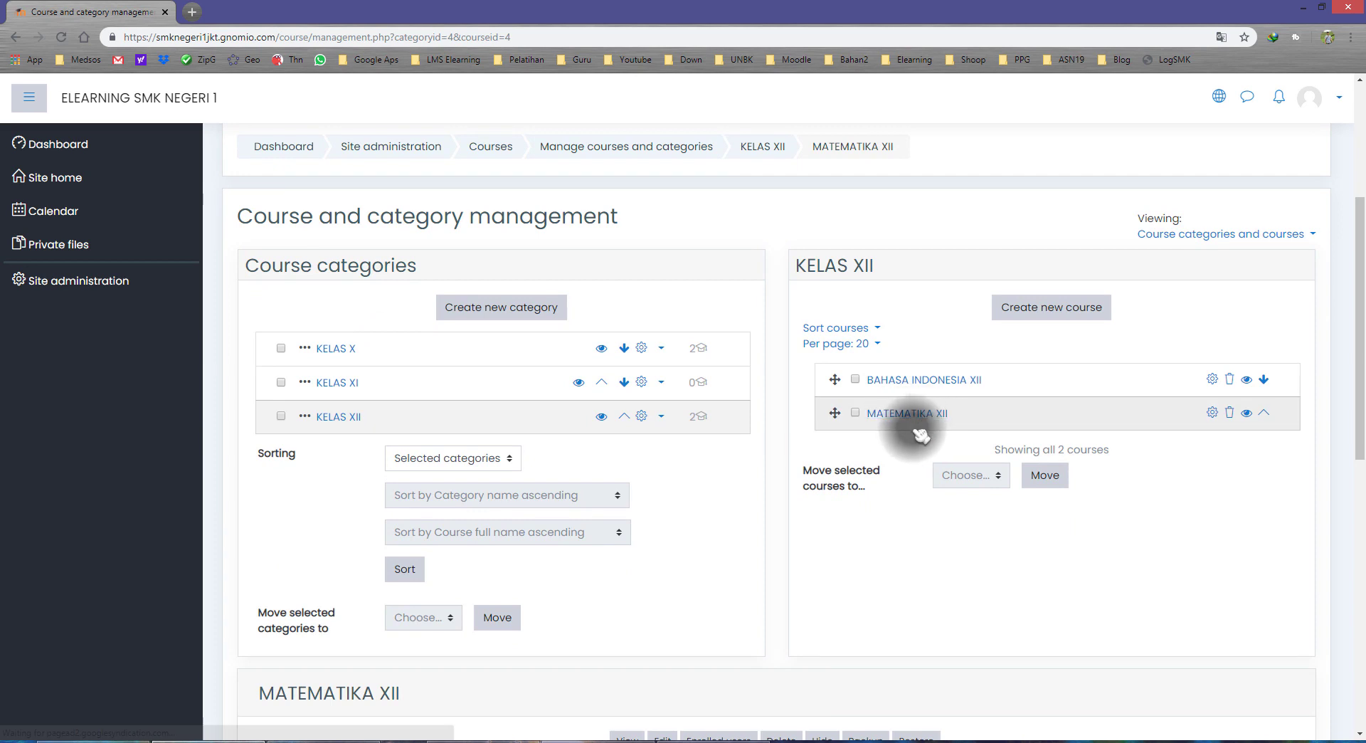
scroll(920, 434, down, 2)
scroll(930, 274, down, 1)
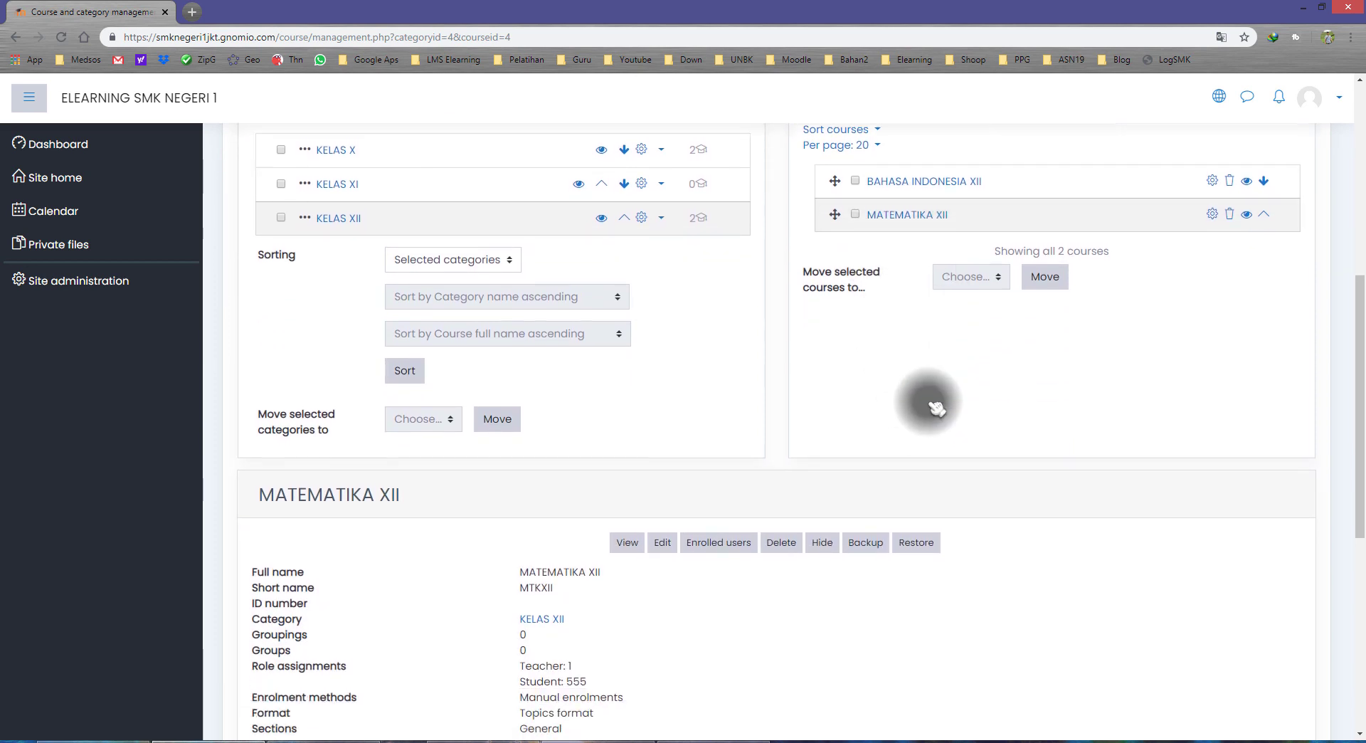
scroll(935, 407, down, 2)
drag(251, 333, 389, 333)
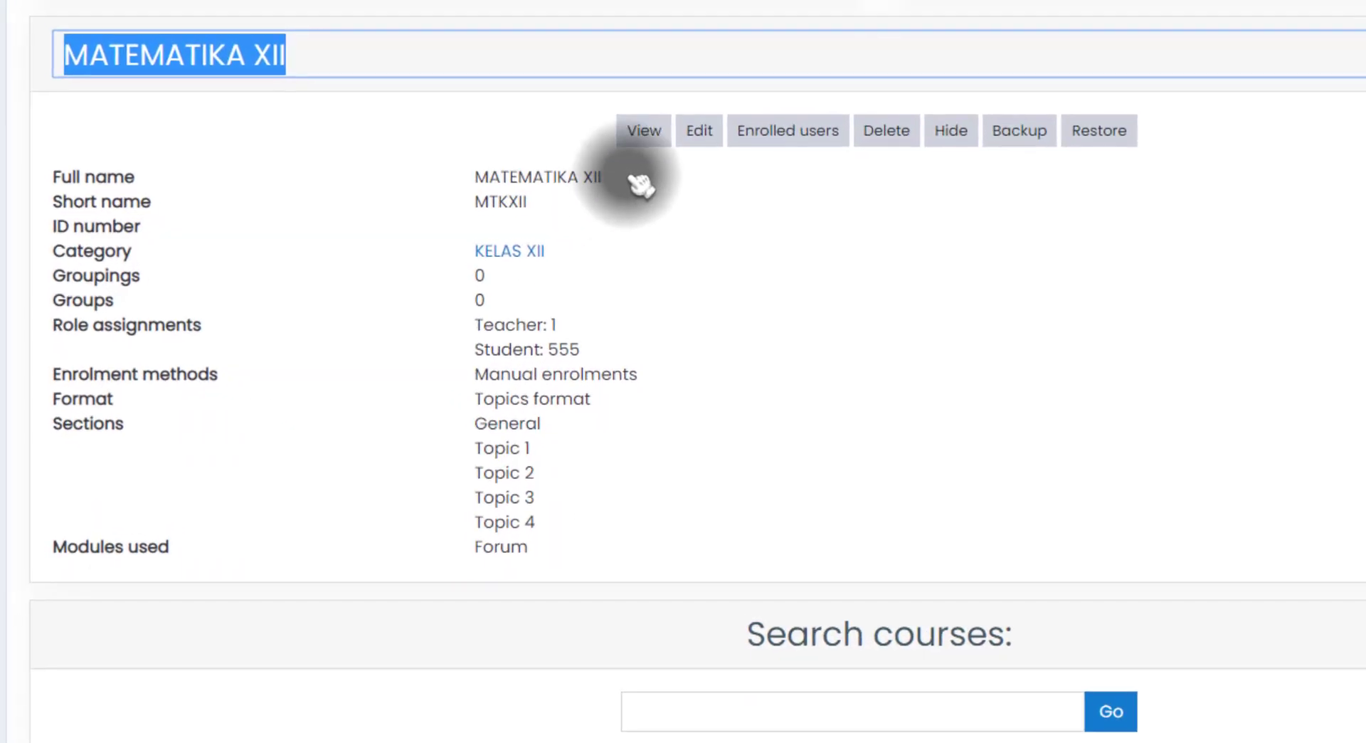
click(648, 134)
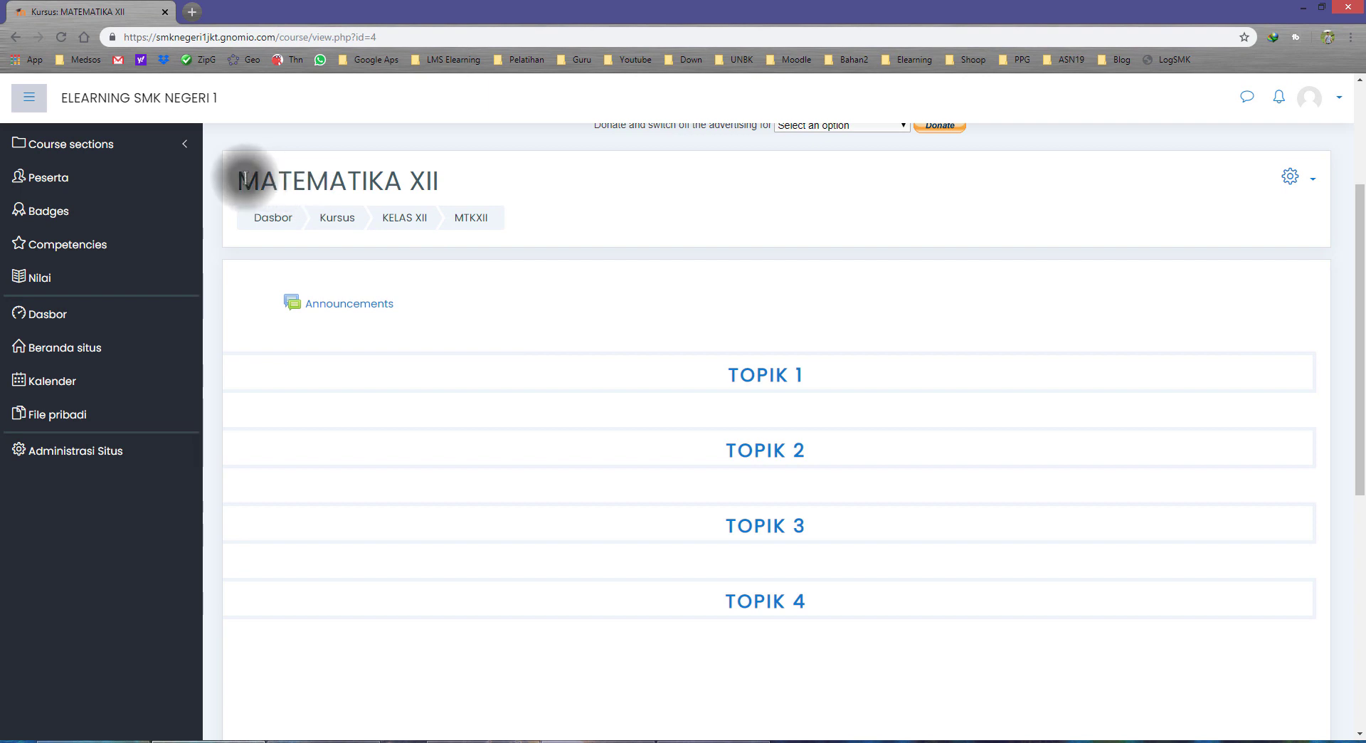
Step: Turn on editing mode (Hidupkan Mode Ubah) for the MATEMATIKA XII course
drag(242, 177, 472, 177)
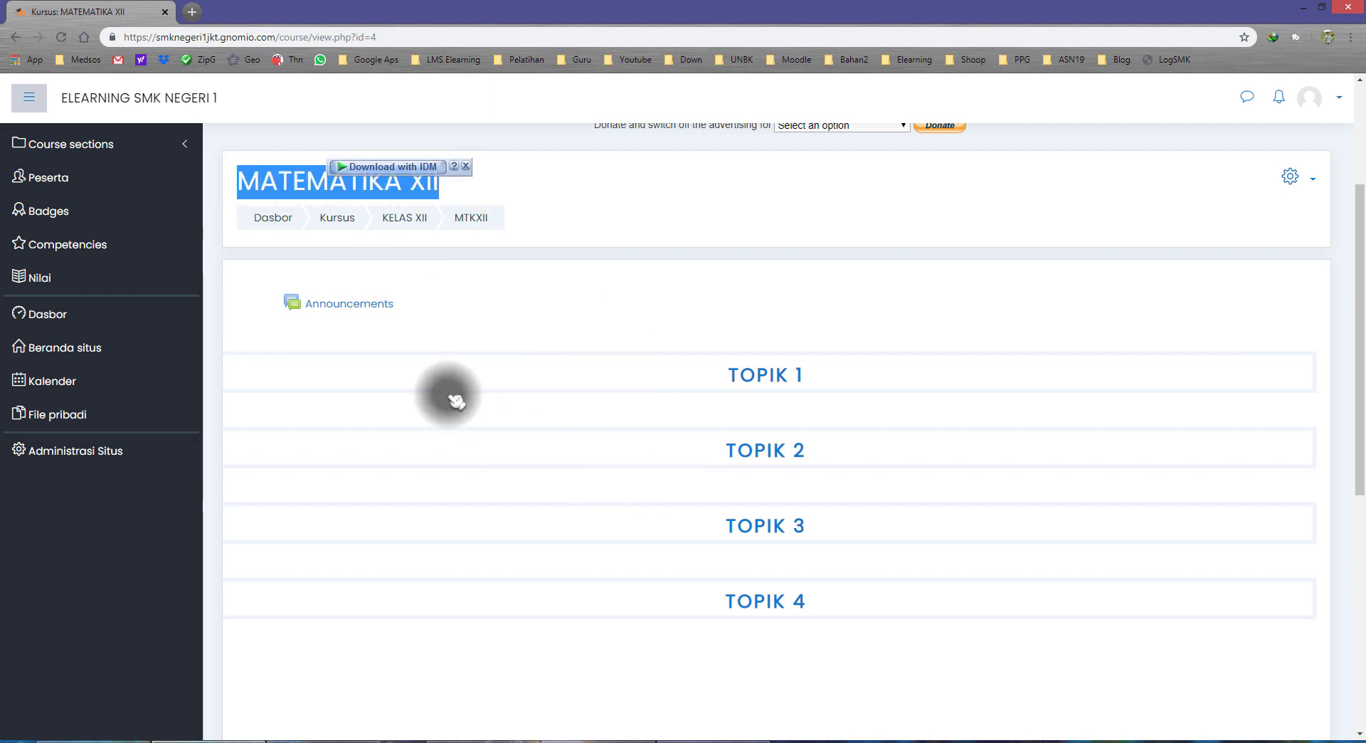
scroll(616, 388, down, 1)
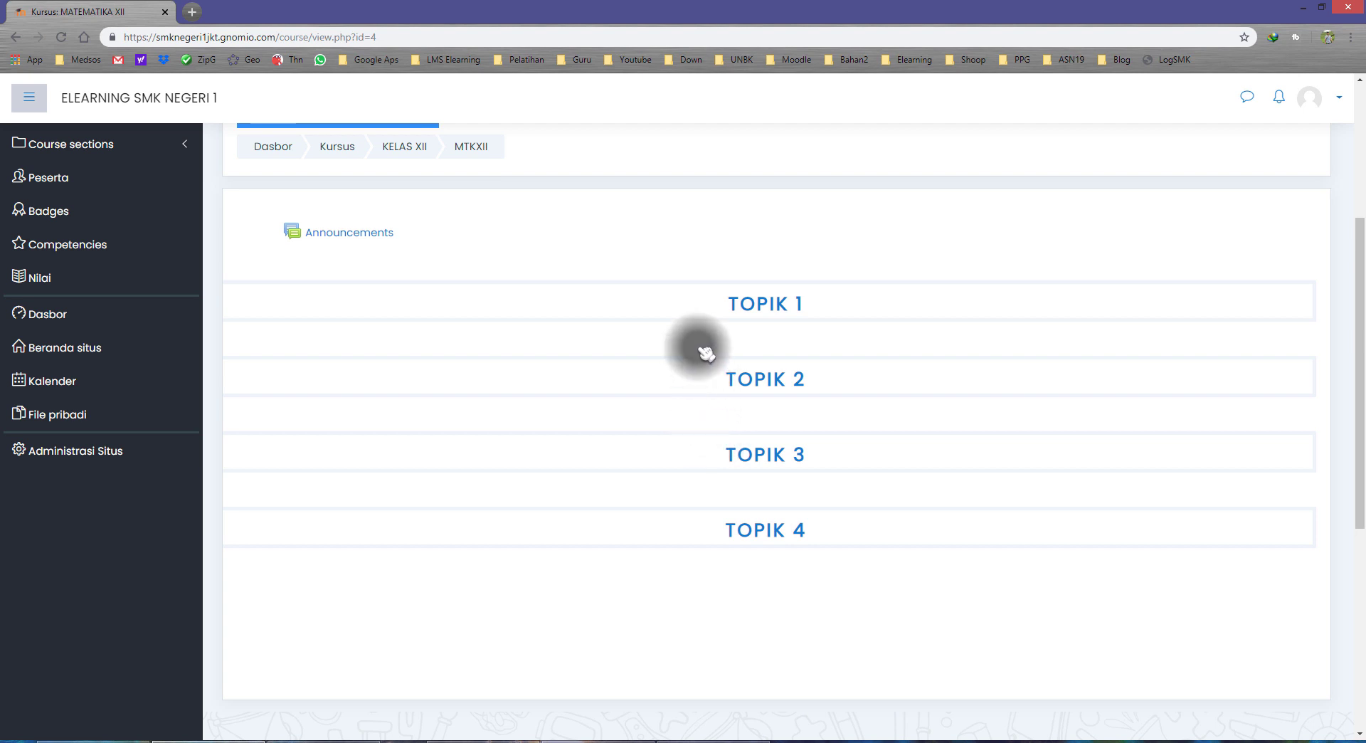
scroll(758, 340, up, 1)
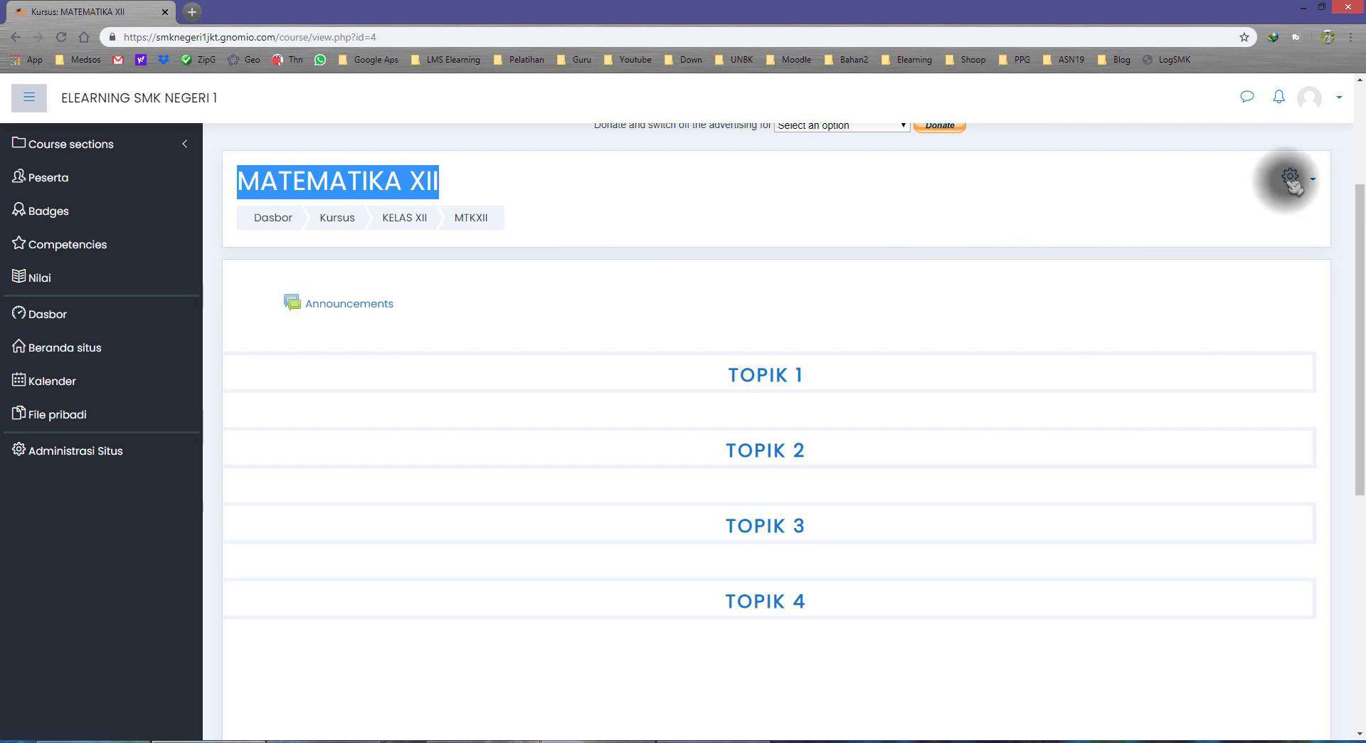
click(844, 222)
drag(276, 175, 512, 183)
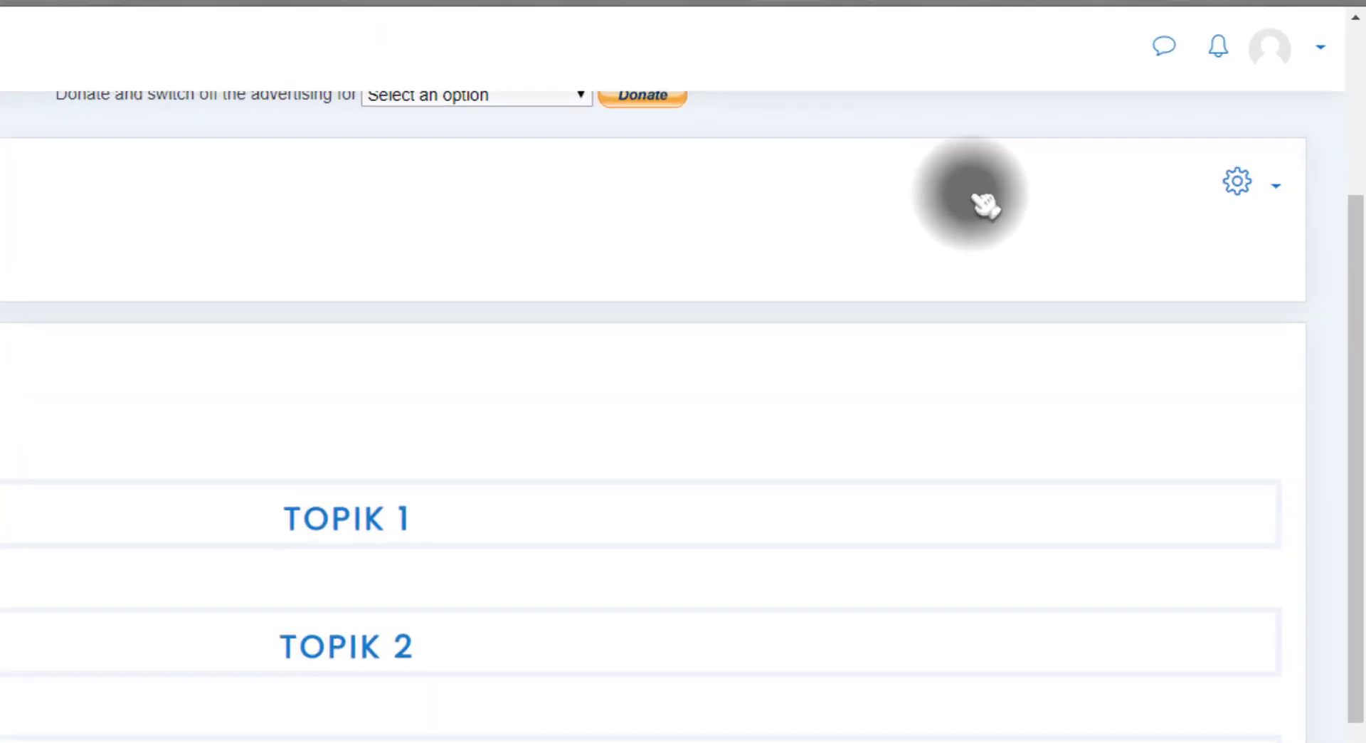
click(1245, 188)
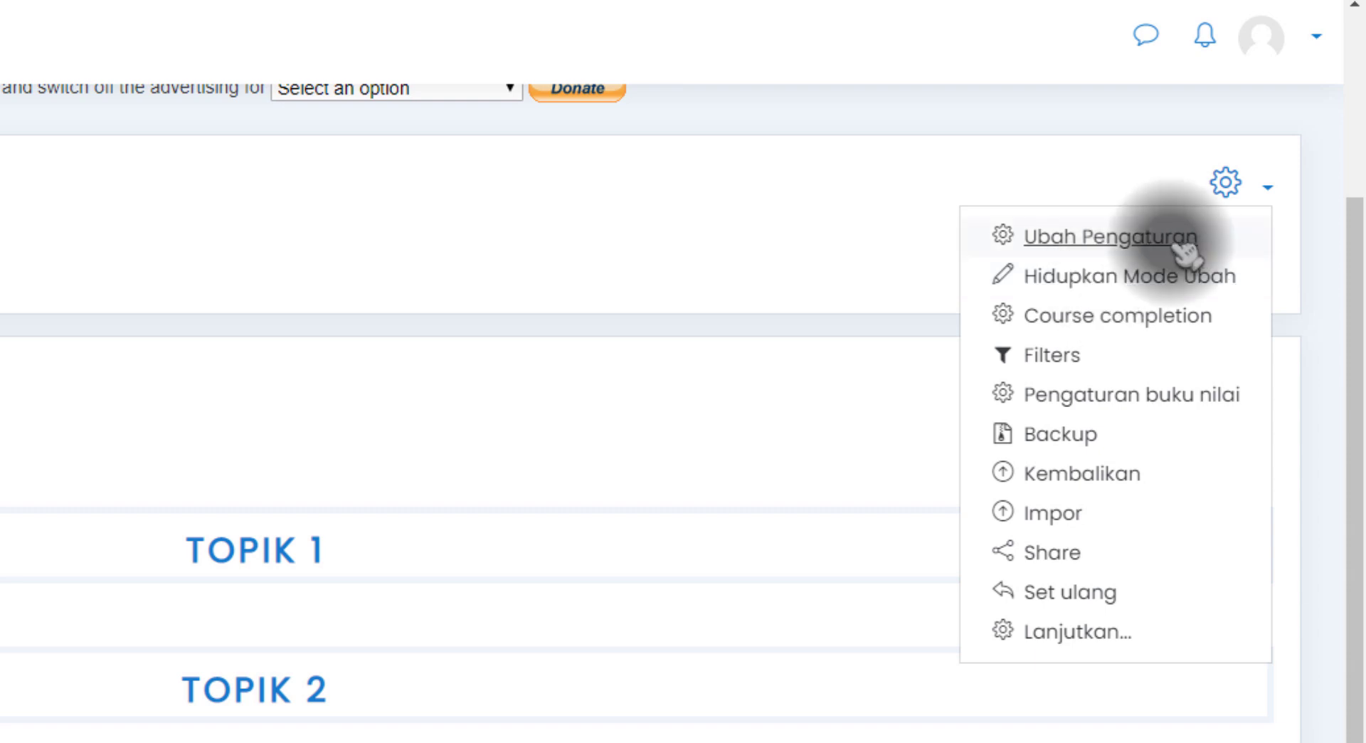
click(1167, 281)
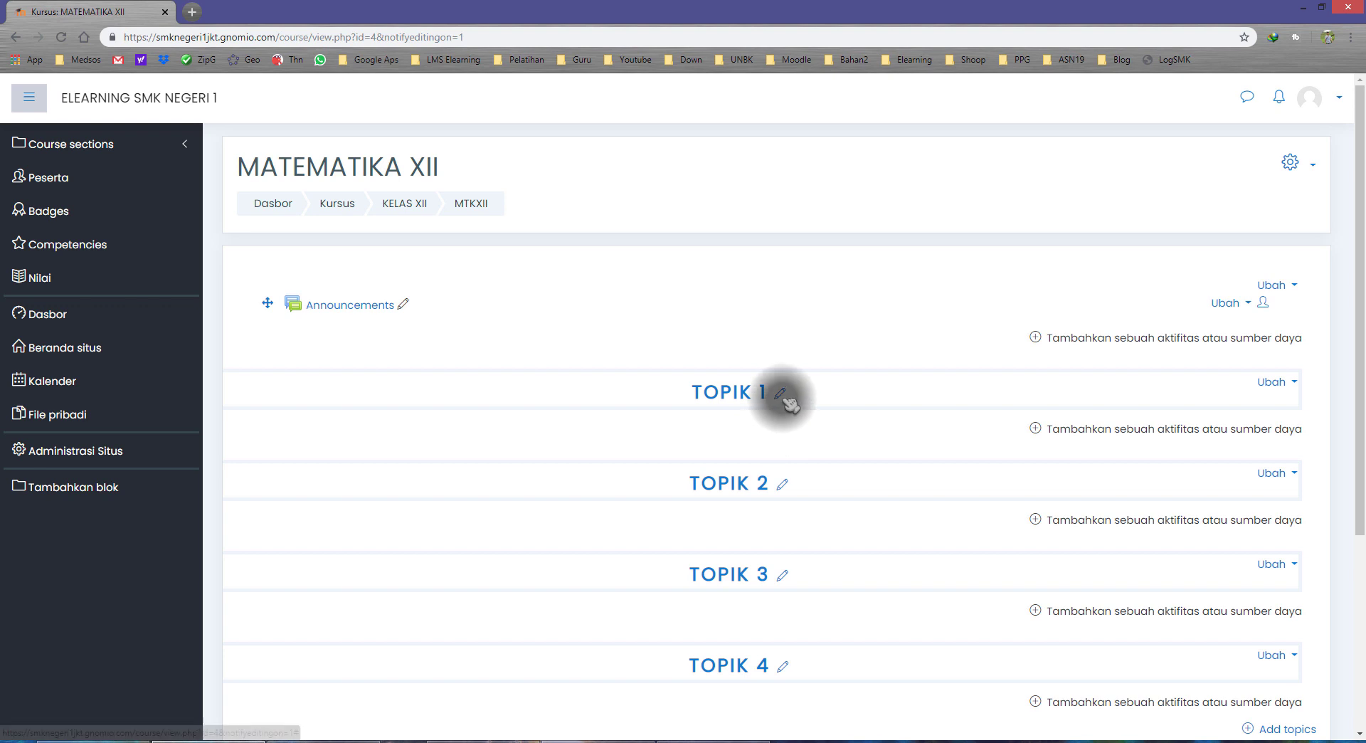
scroll(786, 399, down, 1)
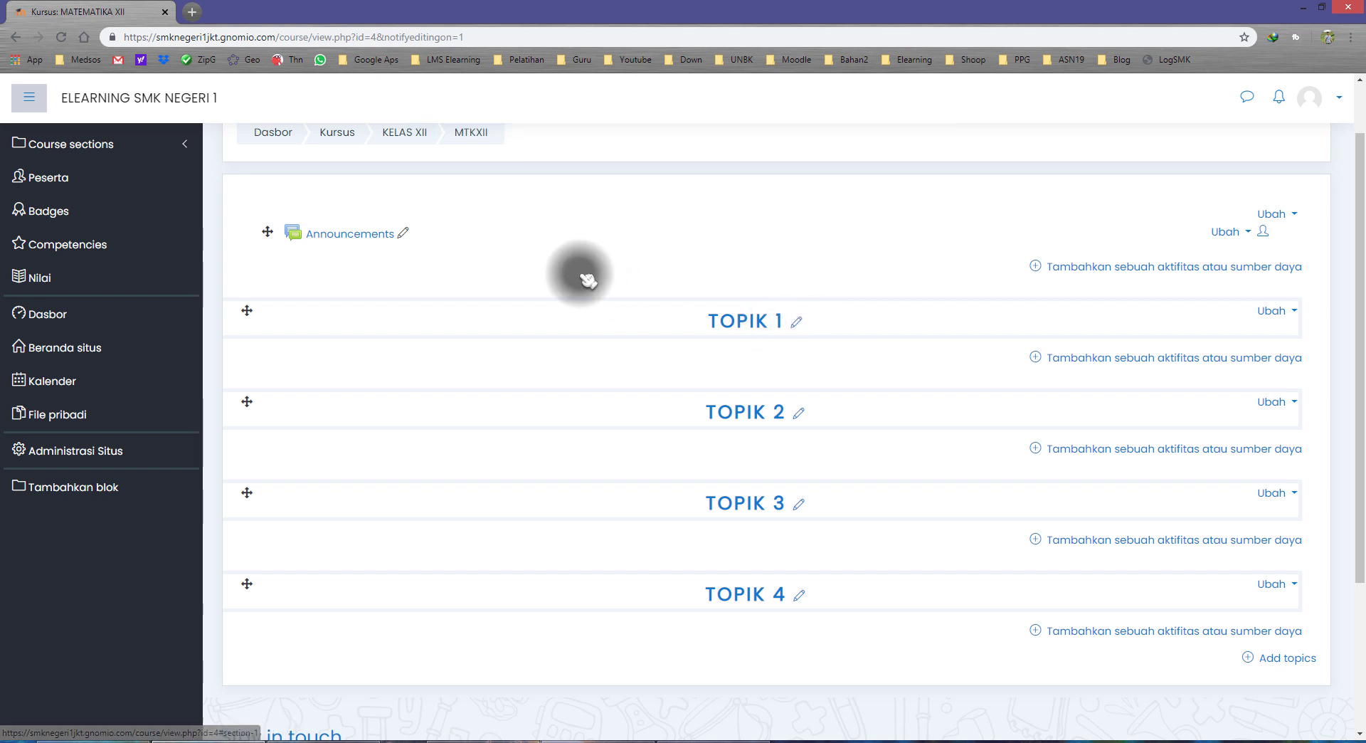
scroll(388, 242, up, 1)
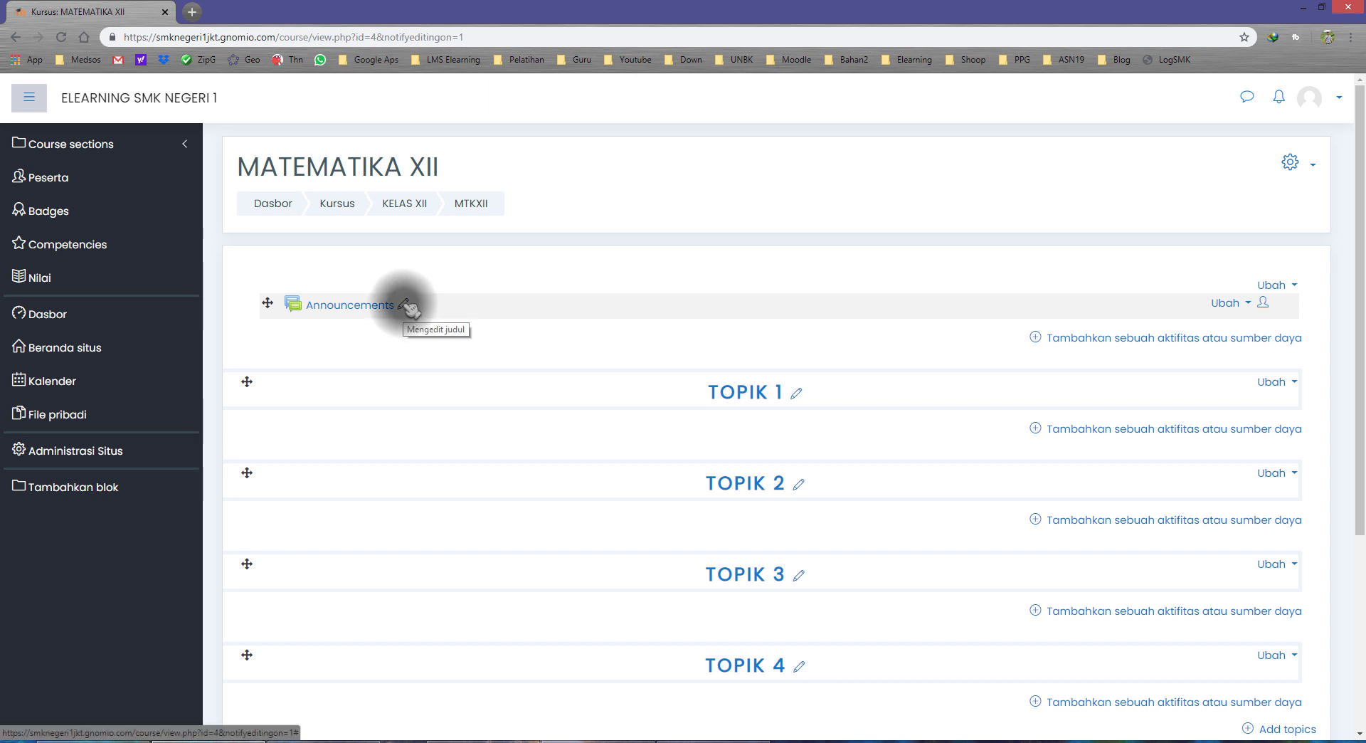
click(404, 306)
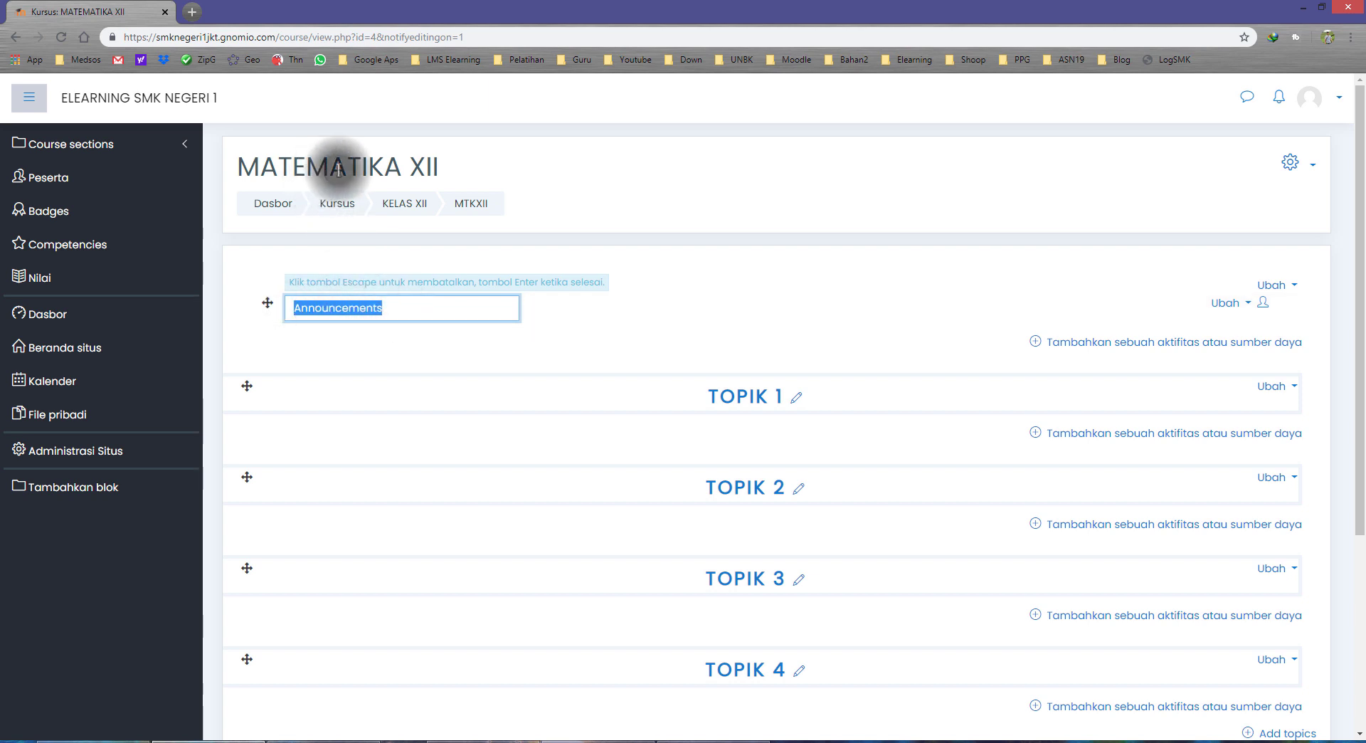
click(623, 304)
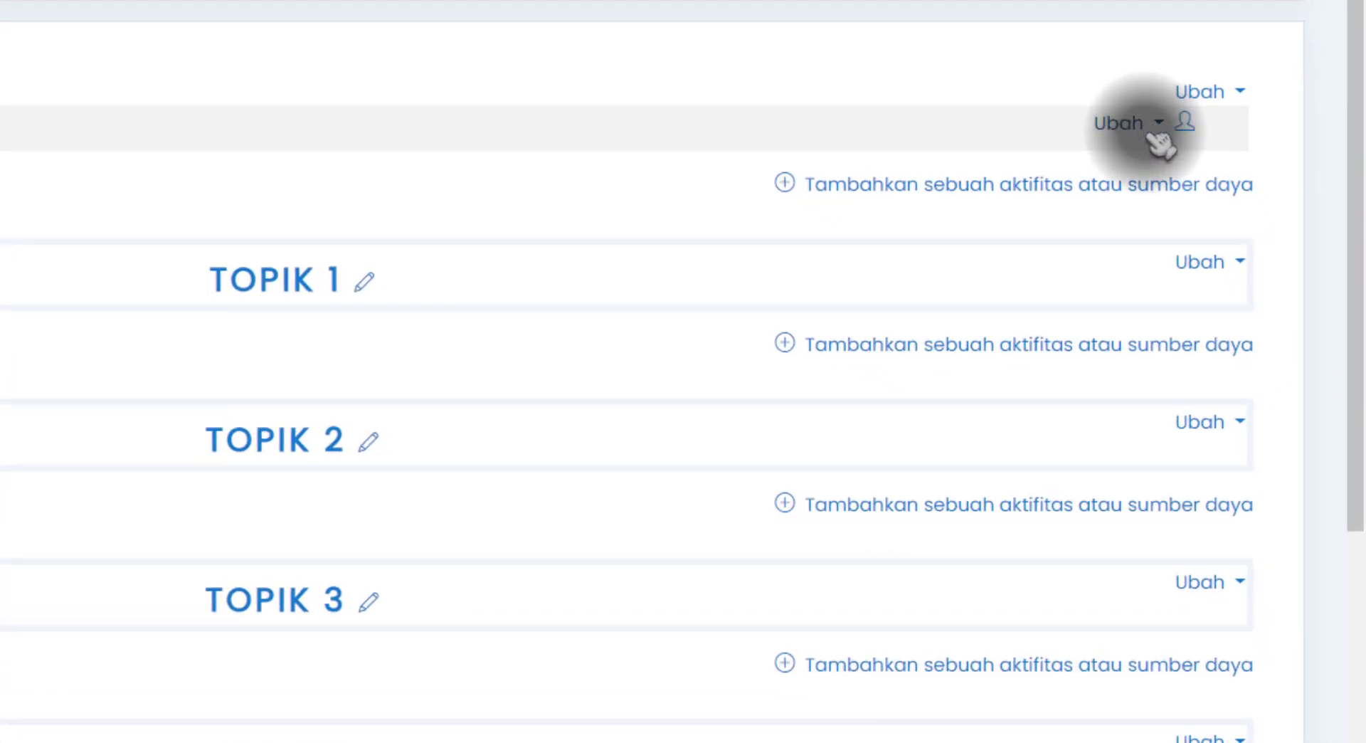
Step: Delete the Announcements forum from the course's general section
click(1159, 128)
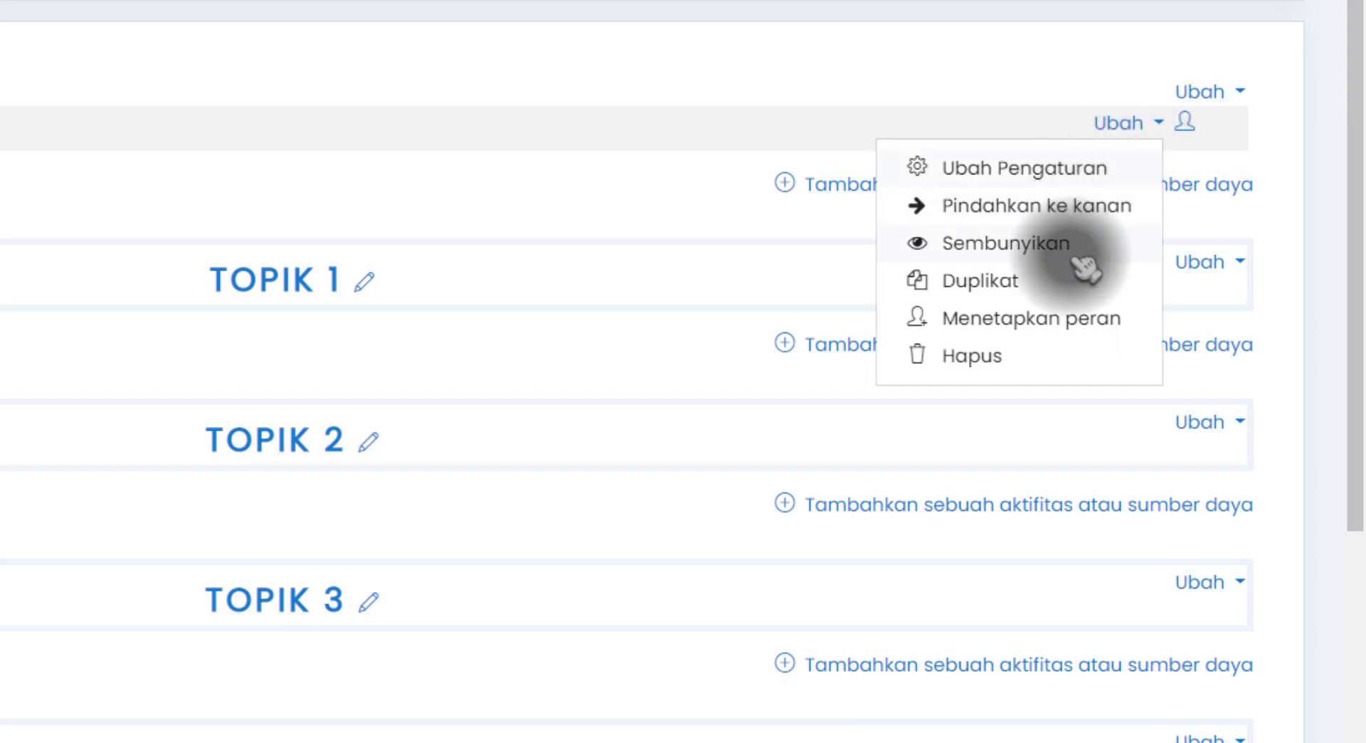
click(1008, 360)
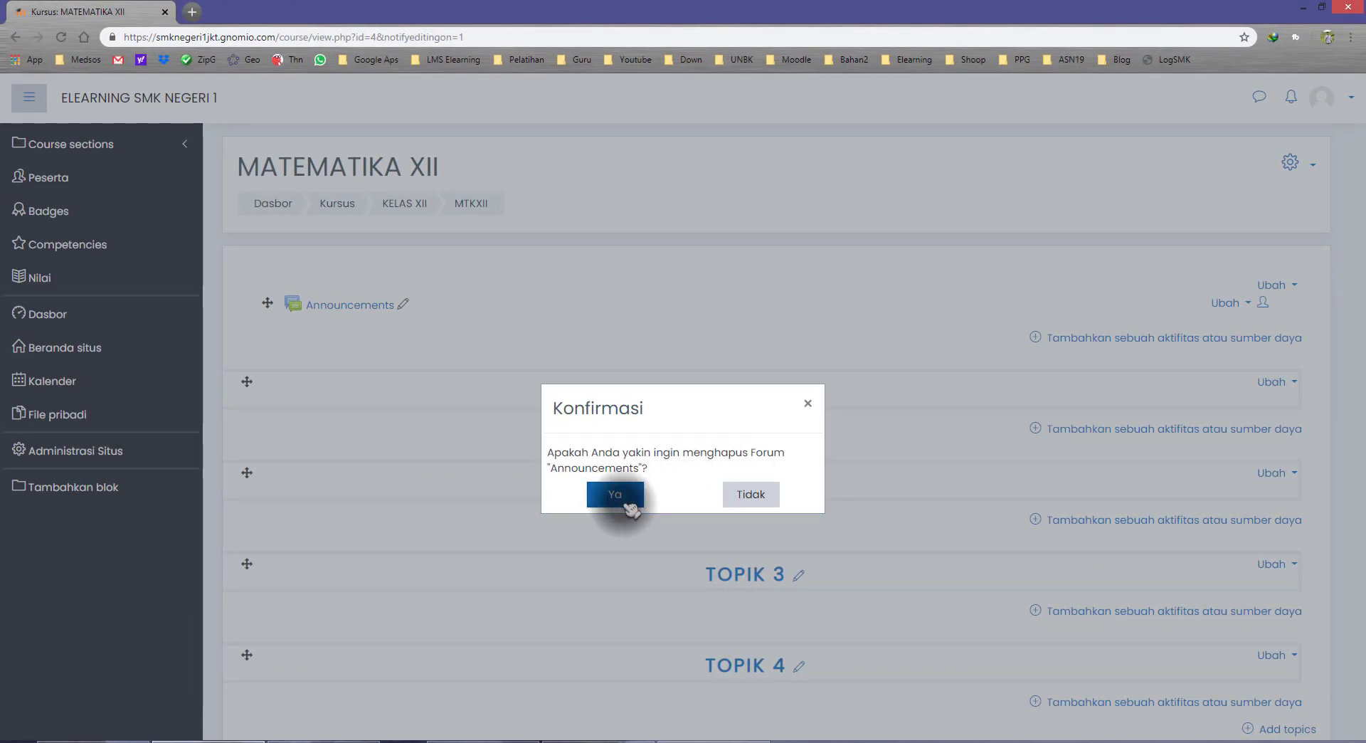
click(629, 507)
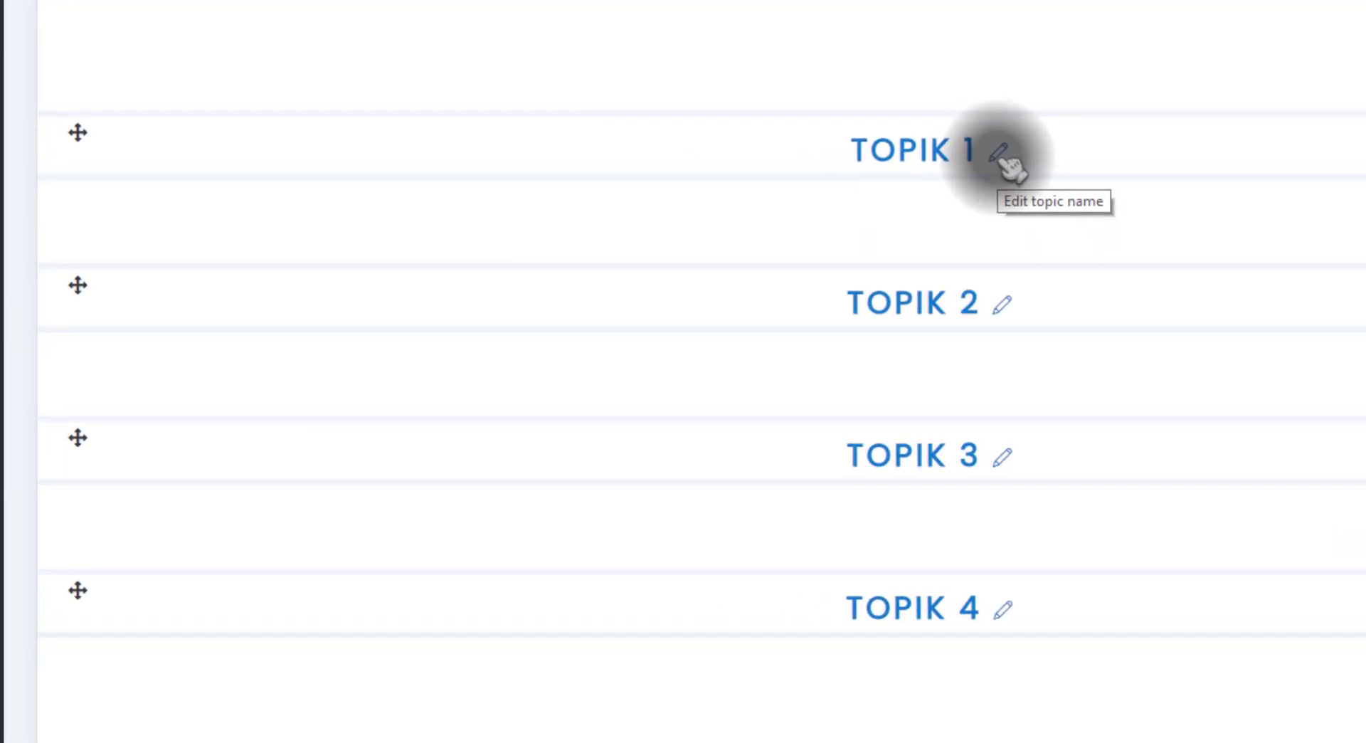
Step: Rename Topik 1 as "BAB 1. BILANGAN EKSPONEN" and Topik 2 as "BAB 2. PELUANG"
click(1030, 136)
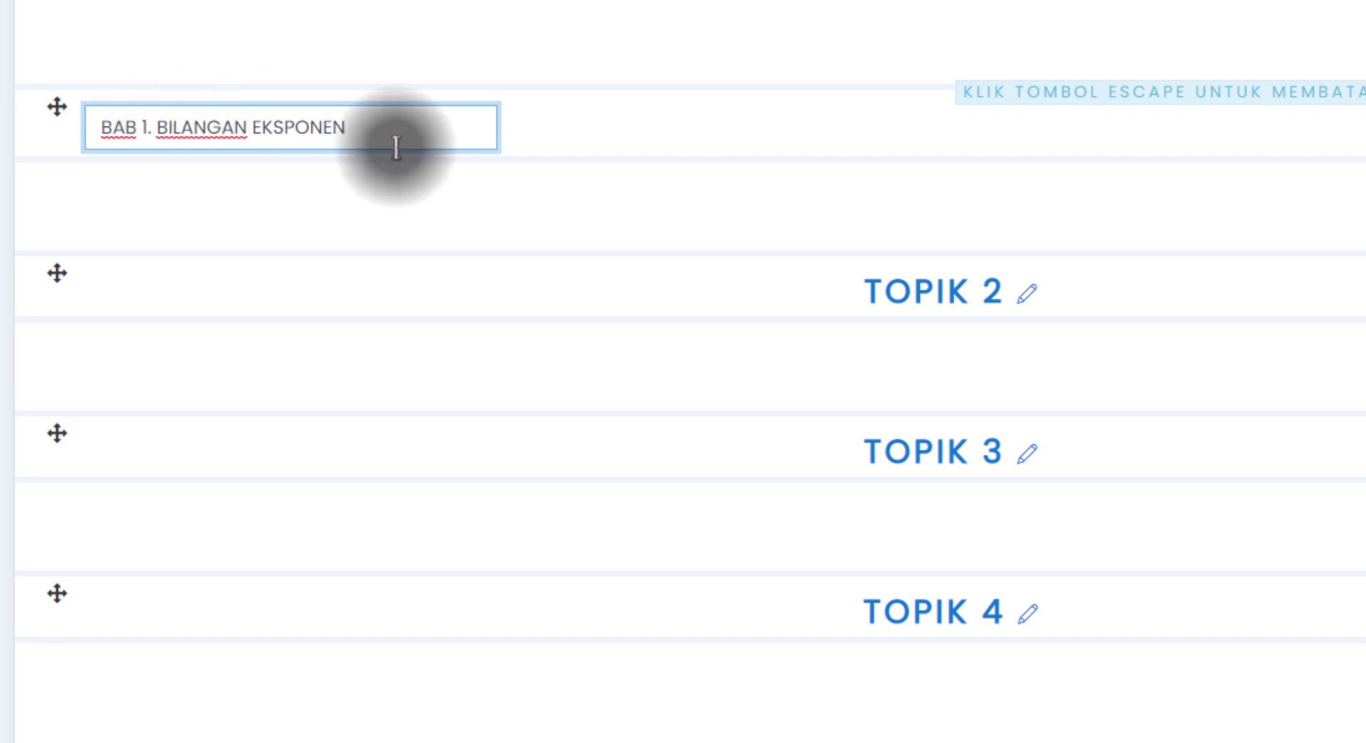
click(687, 107)
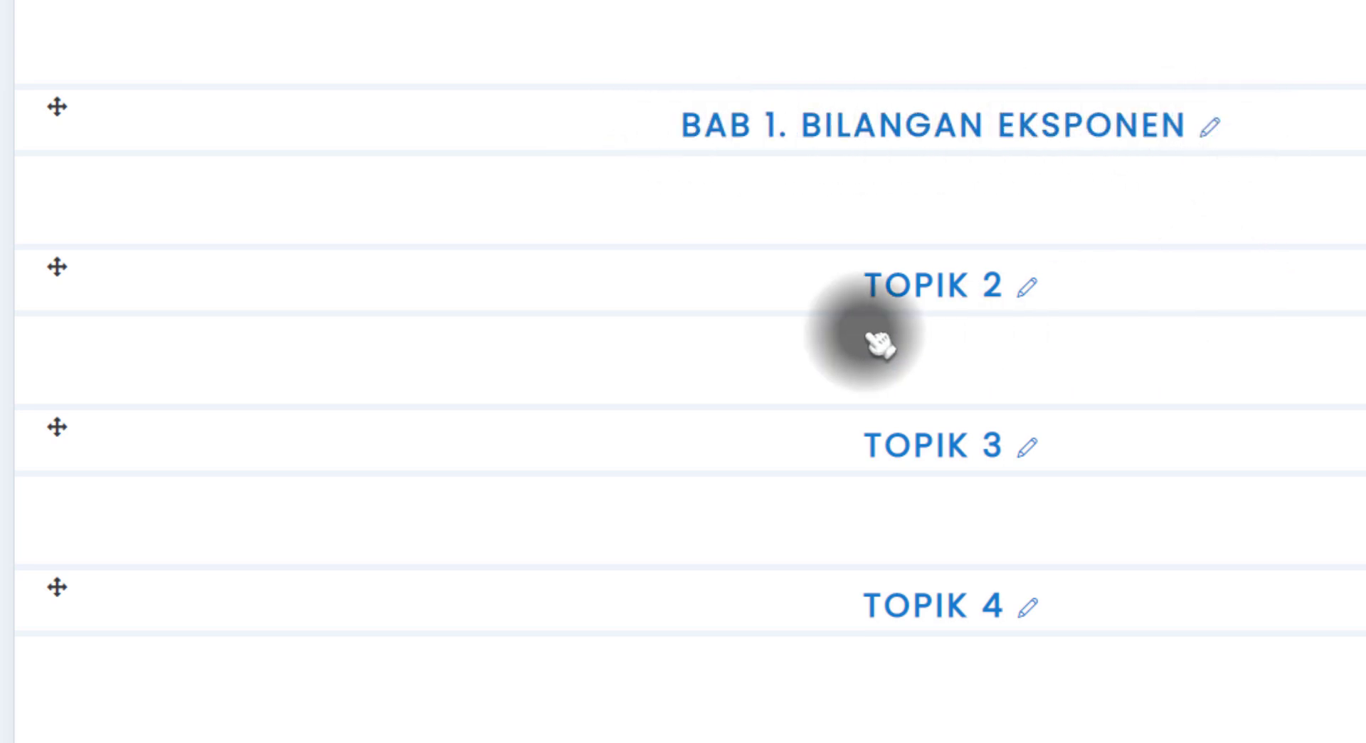
click(1032, 292)
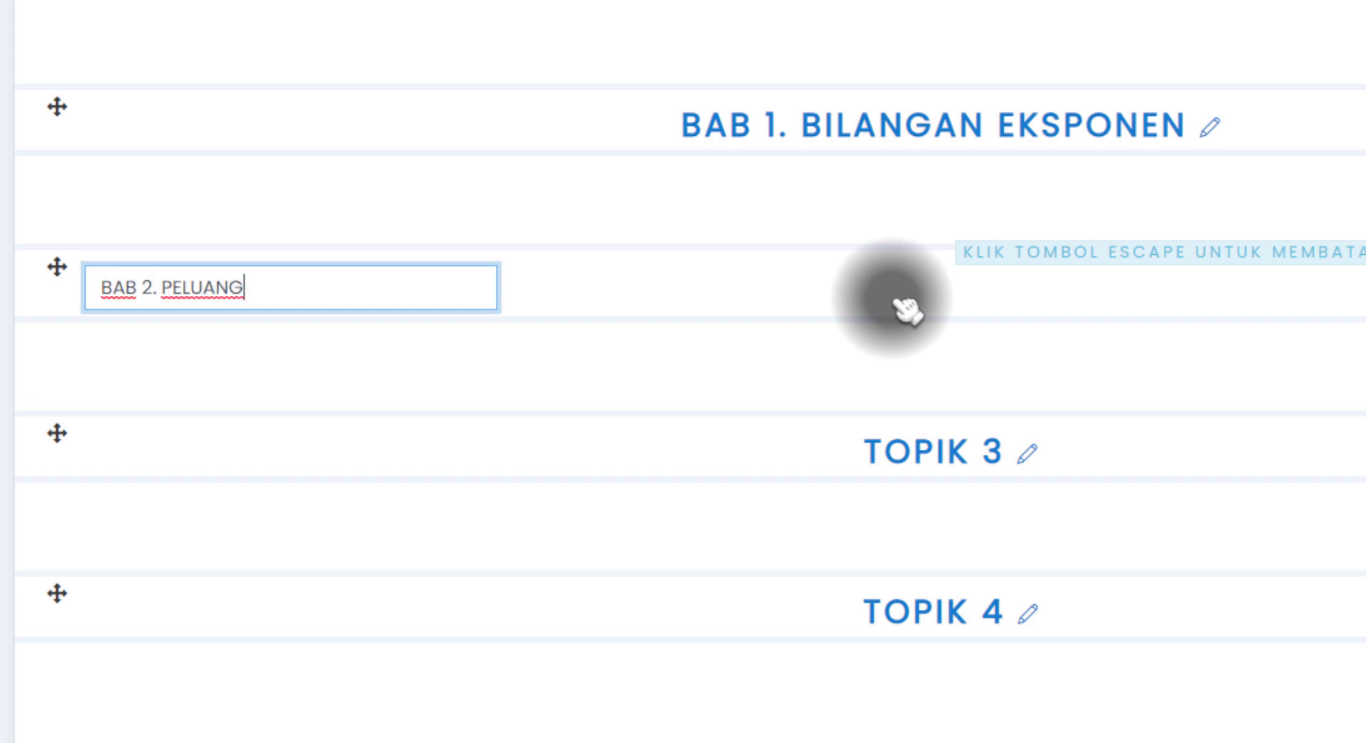
key(Return)
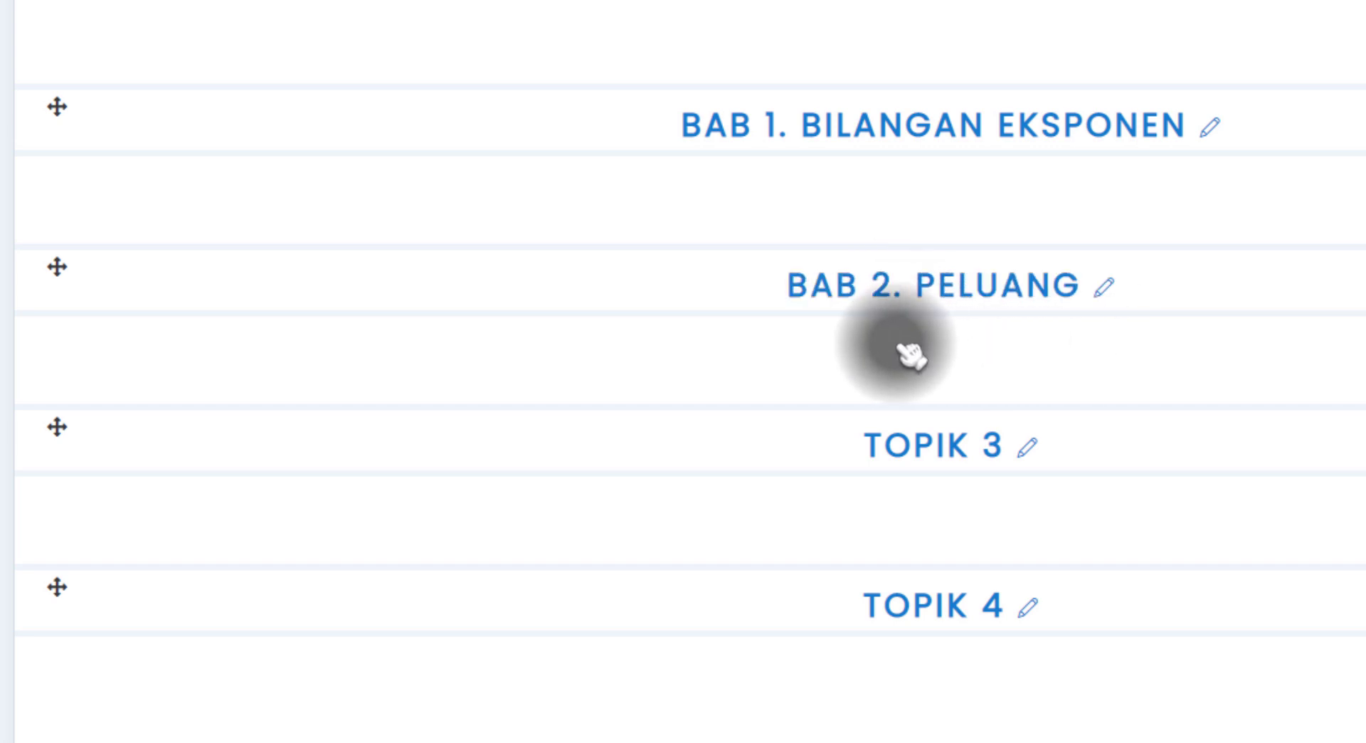
Step: Rename Topik 3 as "BAB 3. LOGIKA MATEMATIKA" and Topik 4 as "BAB 4. INTEGRAL"
click(1030, 447)
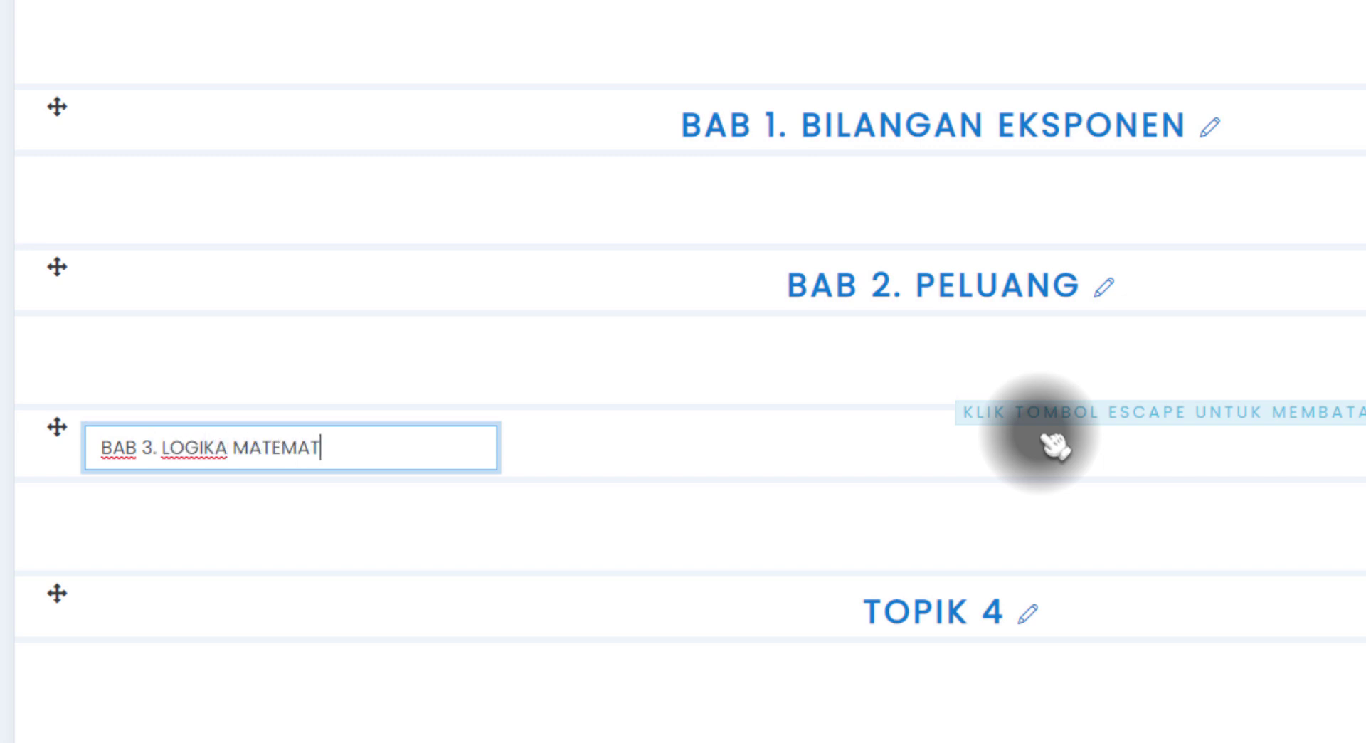
key(Escape)
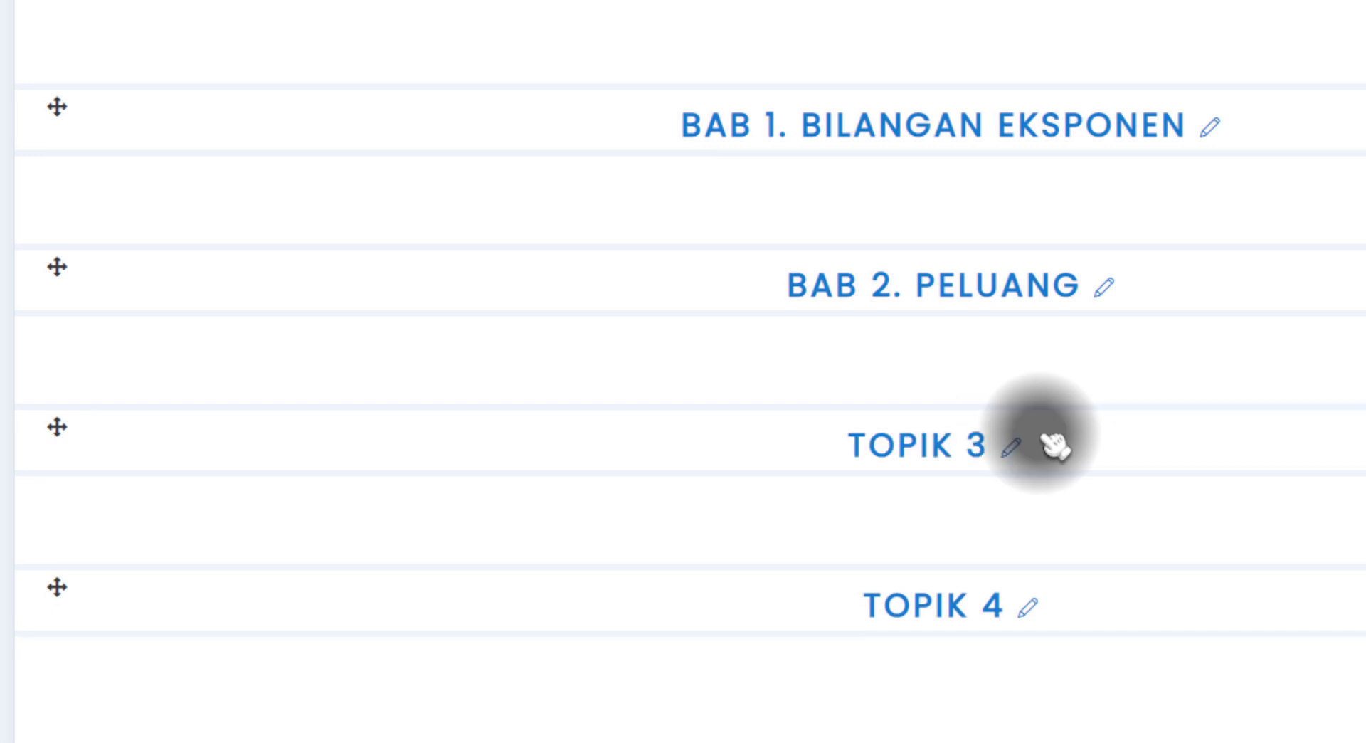
click(1028, 607)
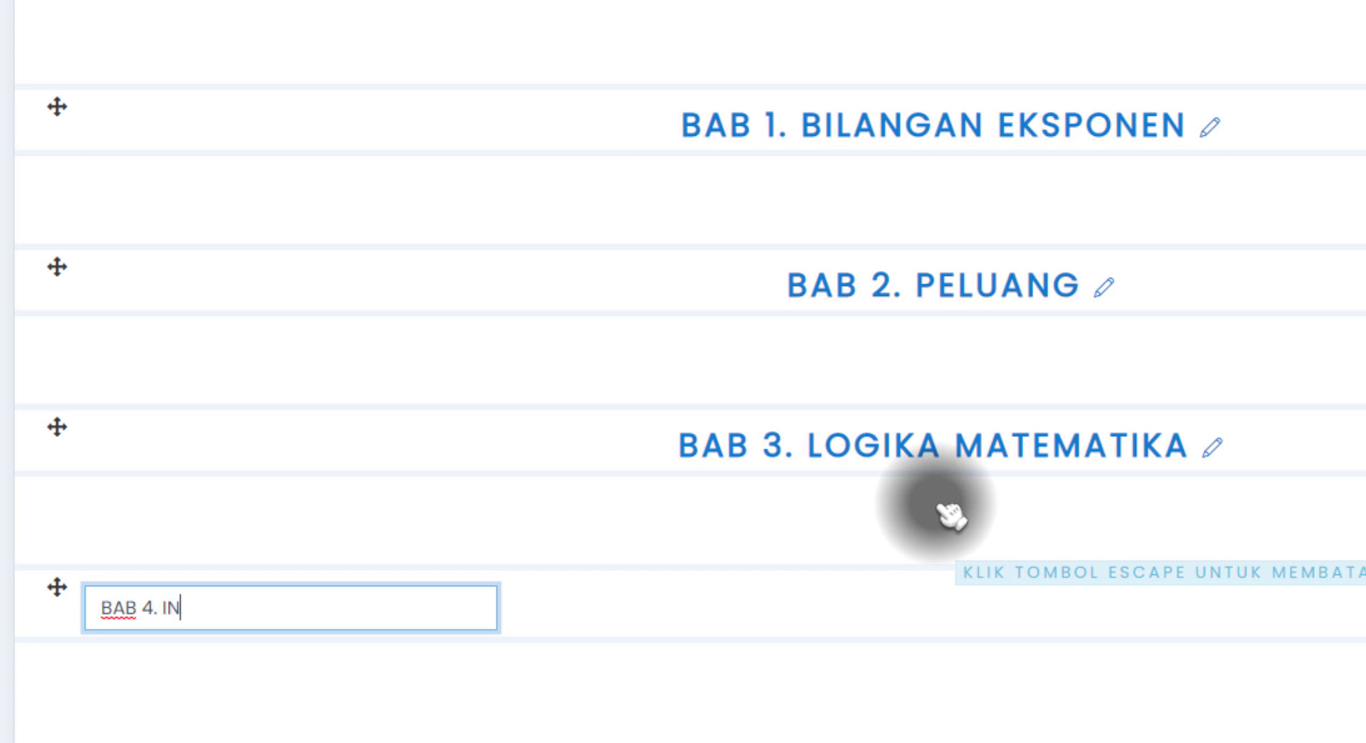
key(Return)
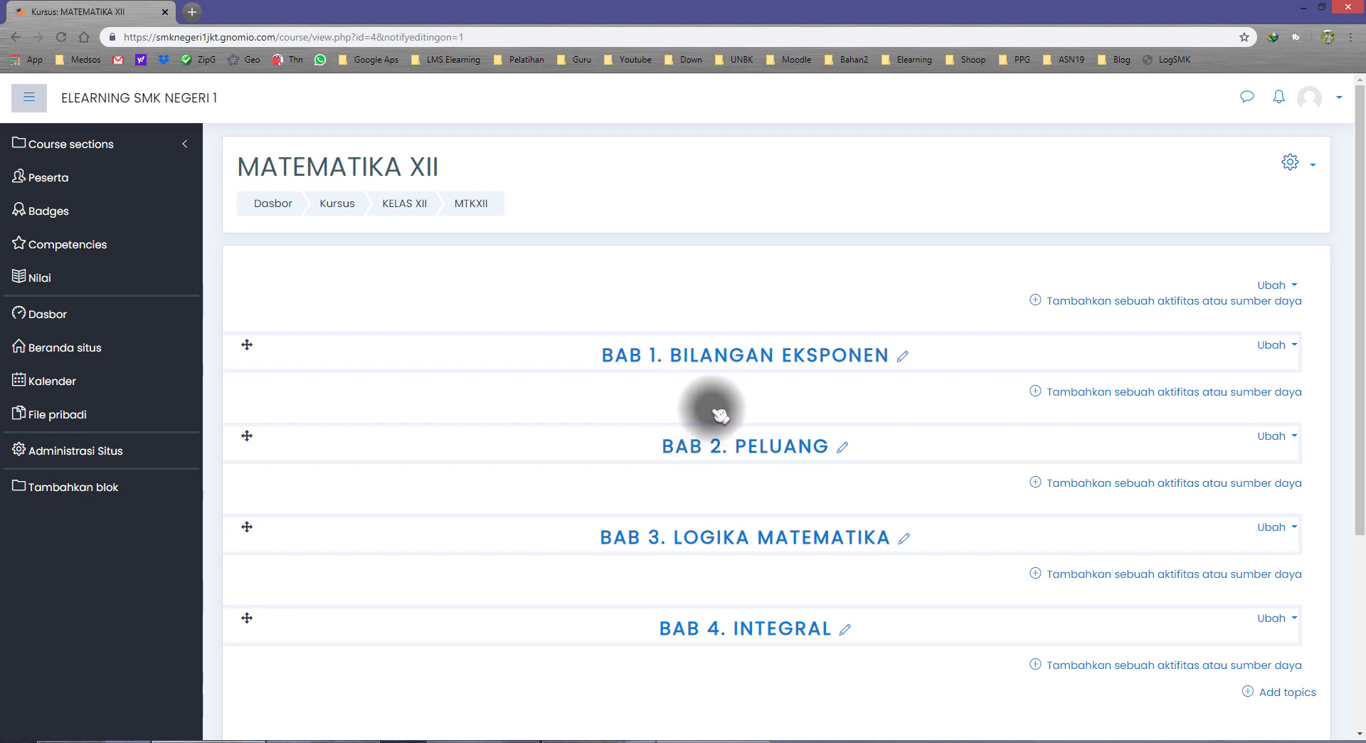
scroll(693, 502, down, 3)
scroll(693, 502, up, 3)
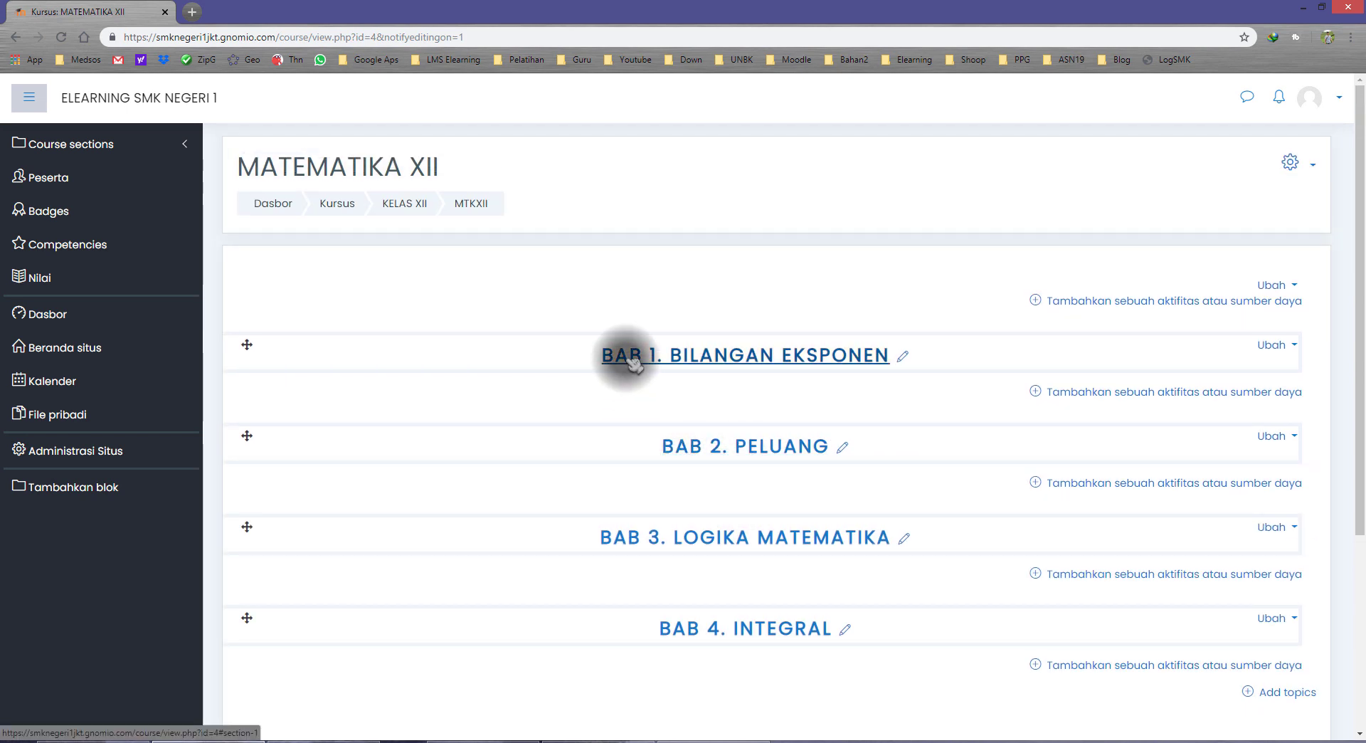
Step: Add two more topics to the end of the MATEMATIKA XII course
scroll(708, 605, down, 2)
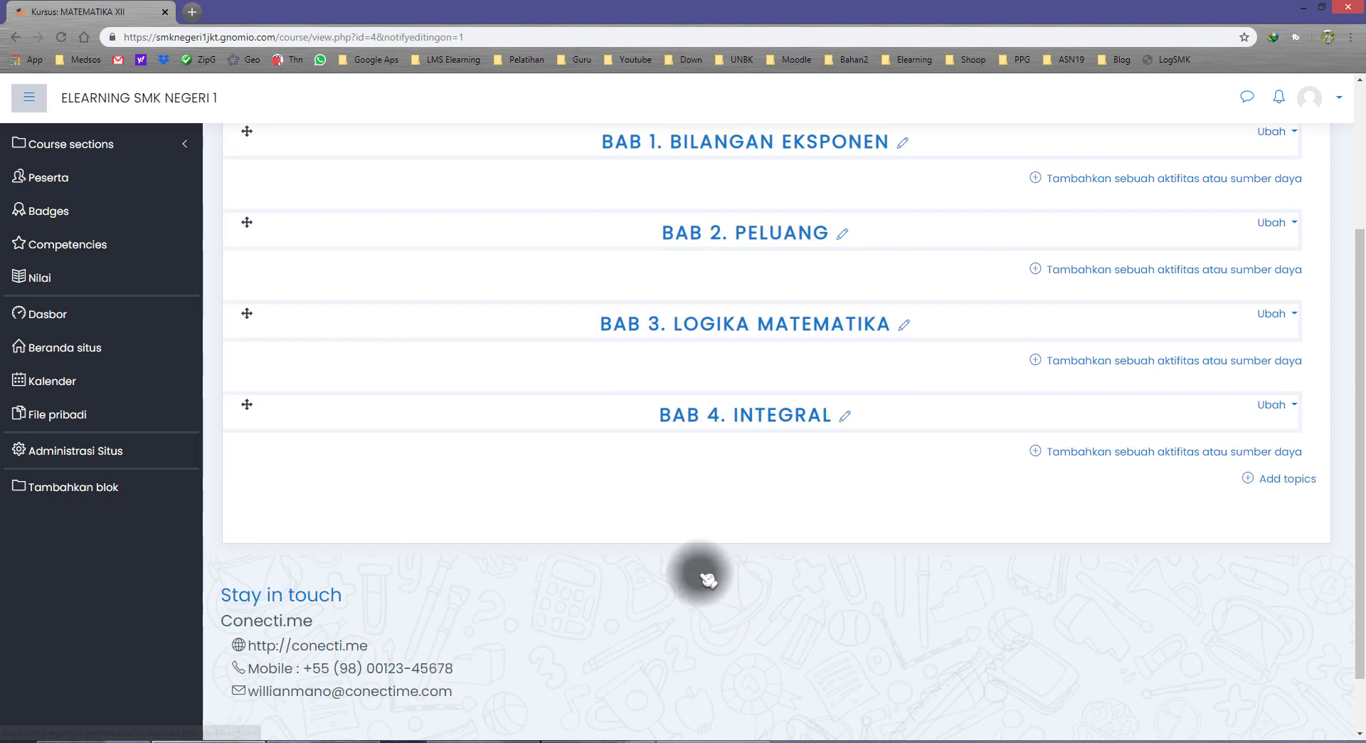
scroll(758, 484, up, 2)
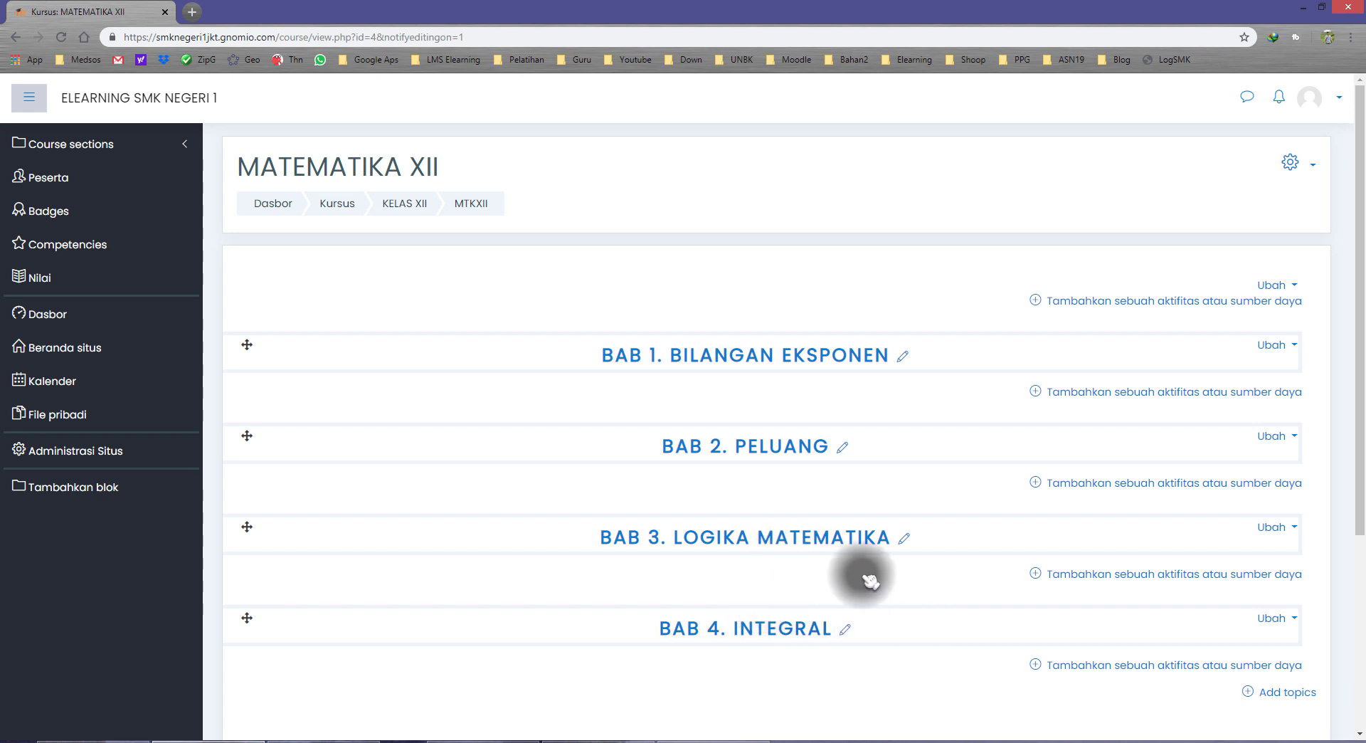
scroll(994, 563, down, 1)
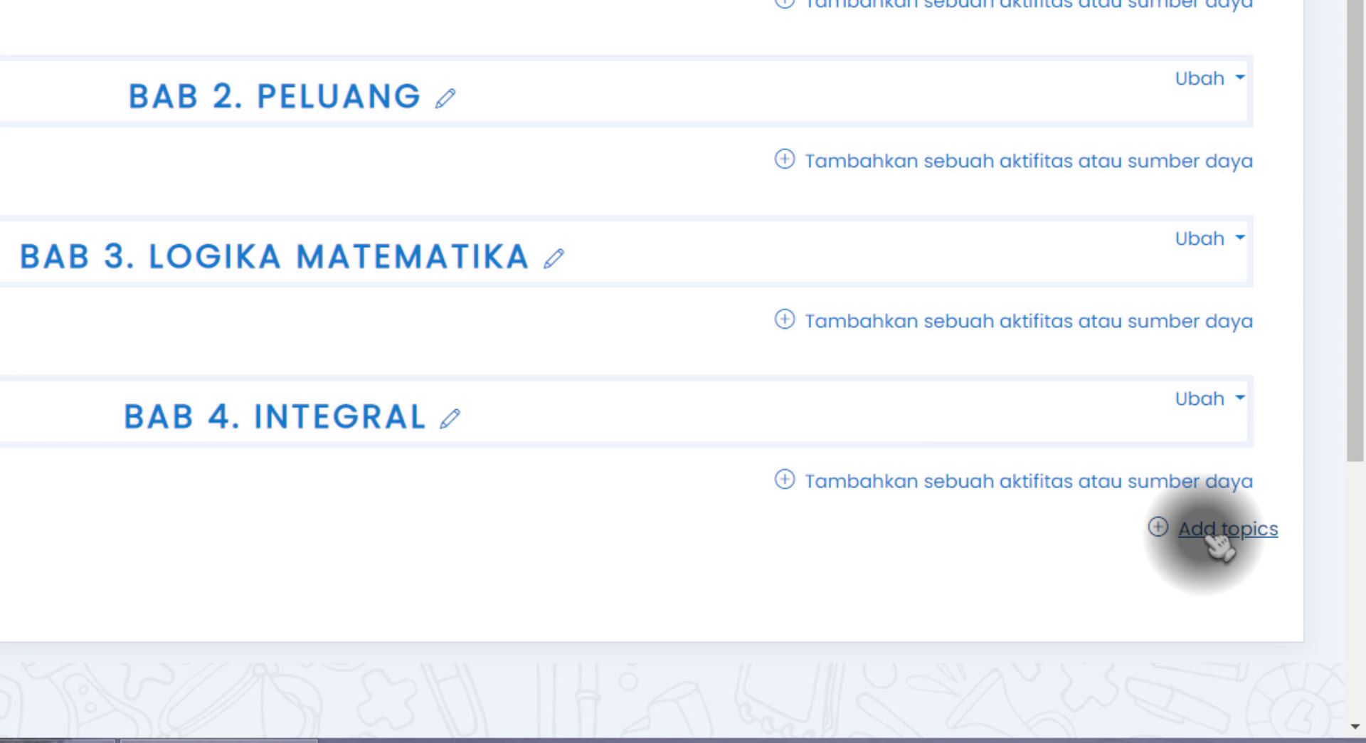
click(1213, 533)
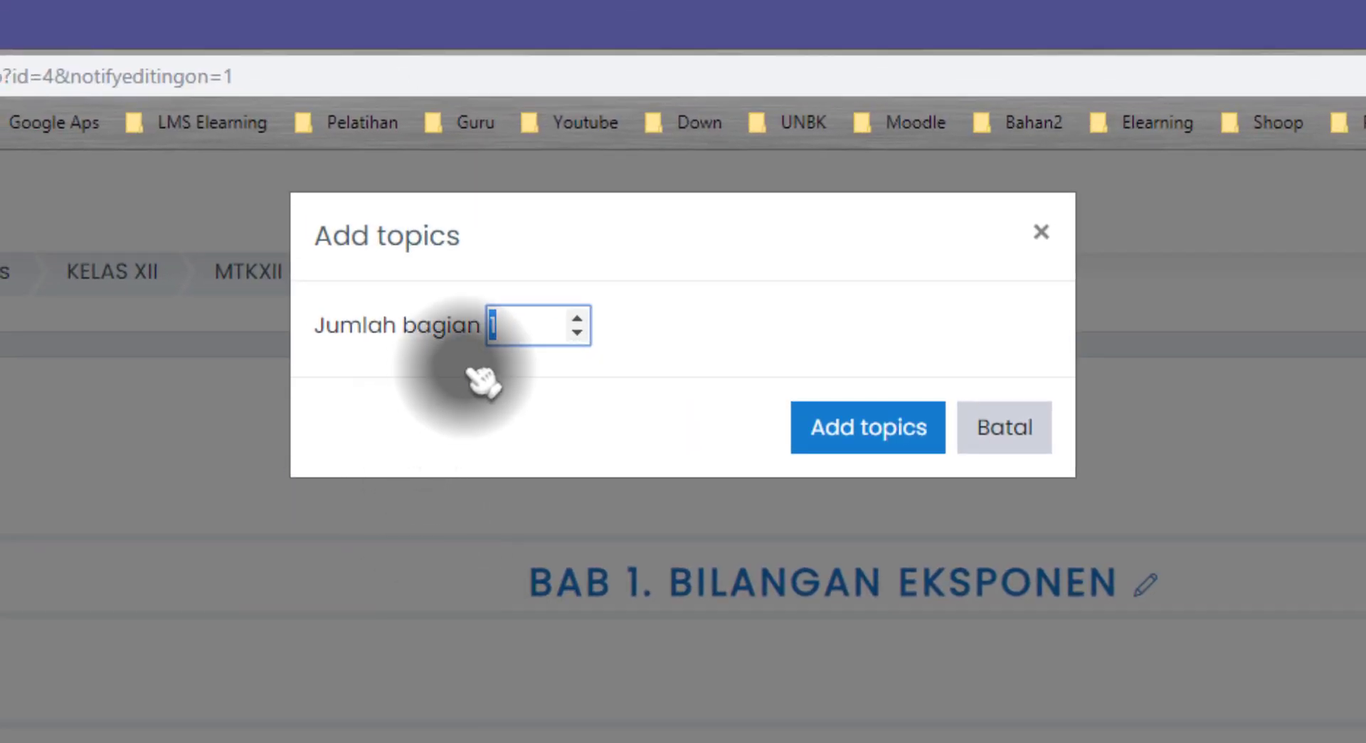
click(522, 324)
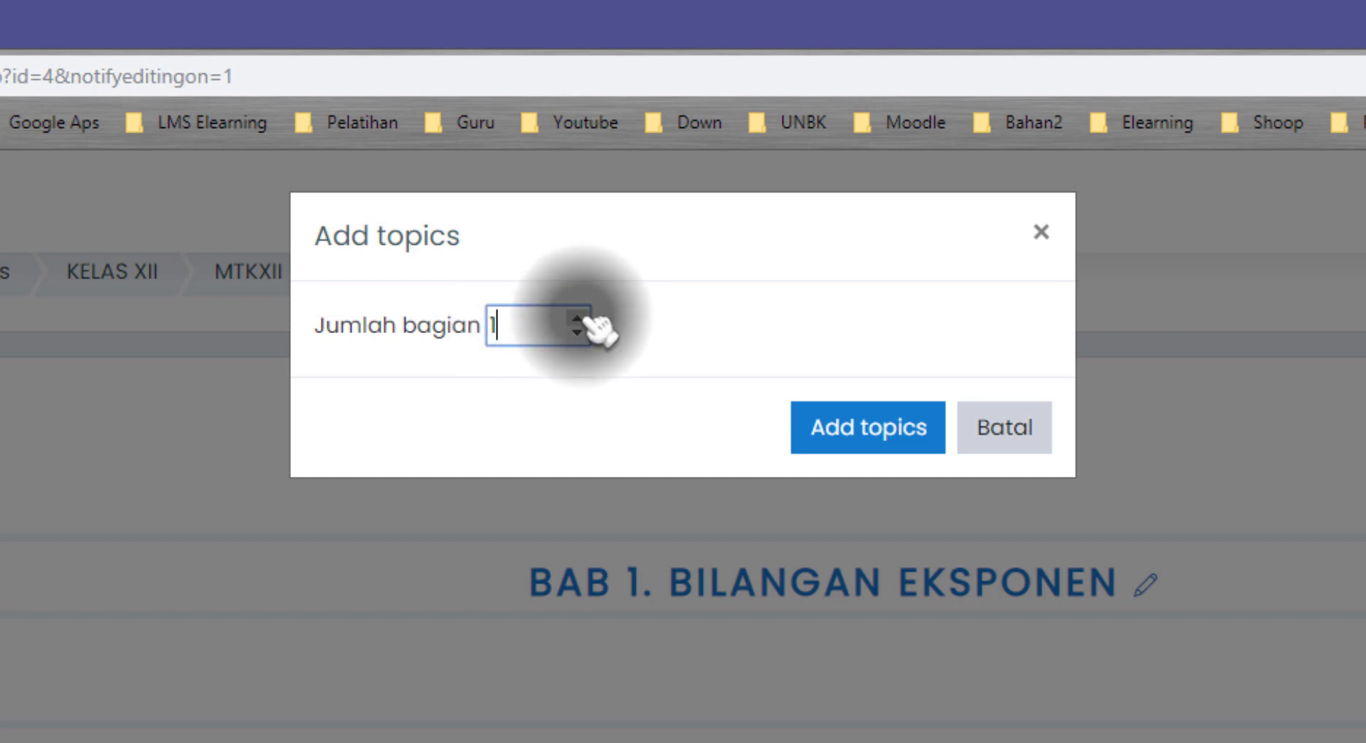
double_click(493, 325)
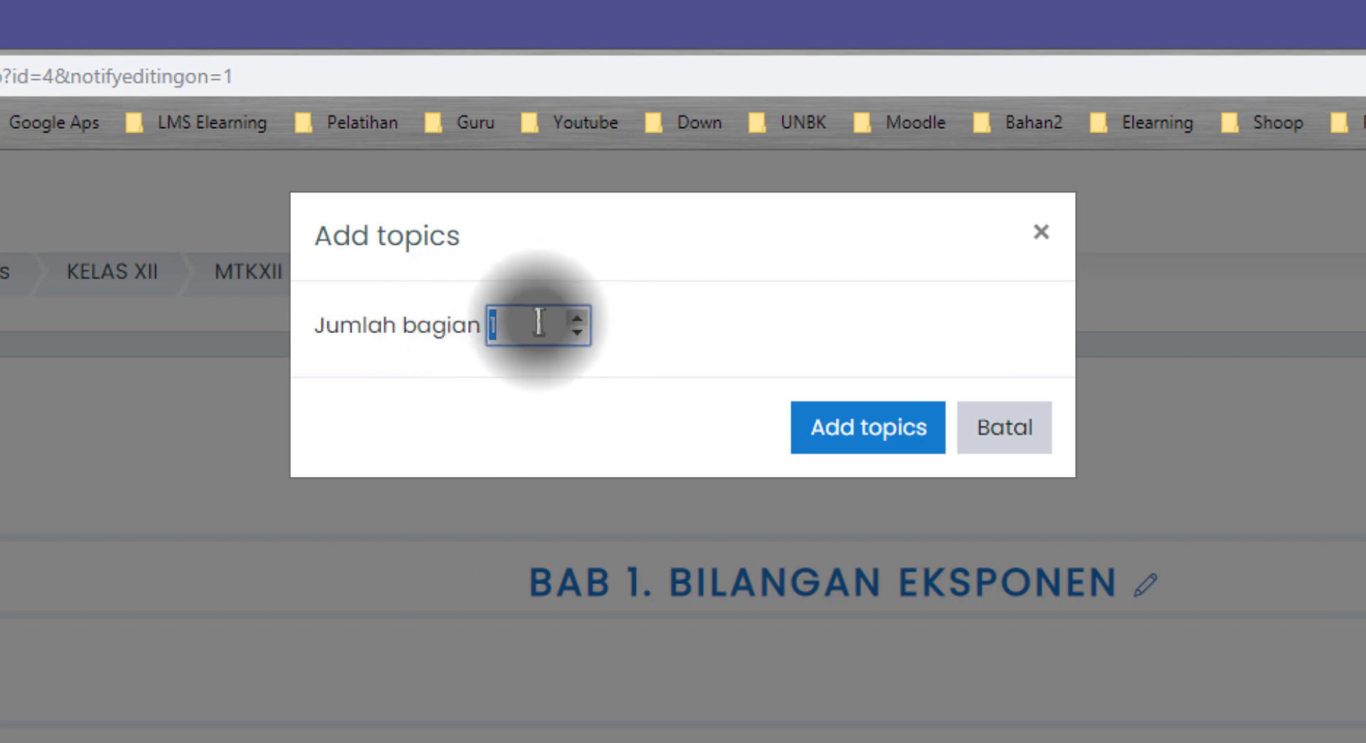
drag(518, 325, 462, 341)
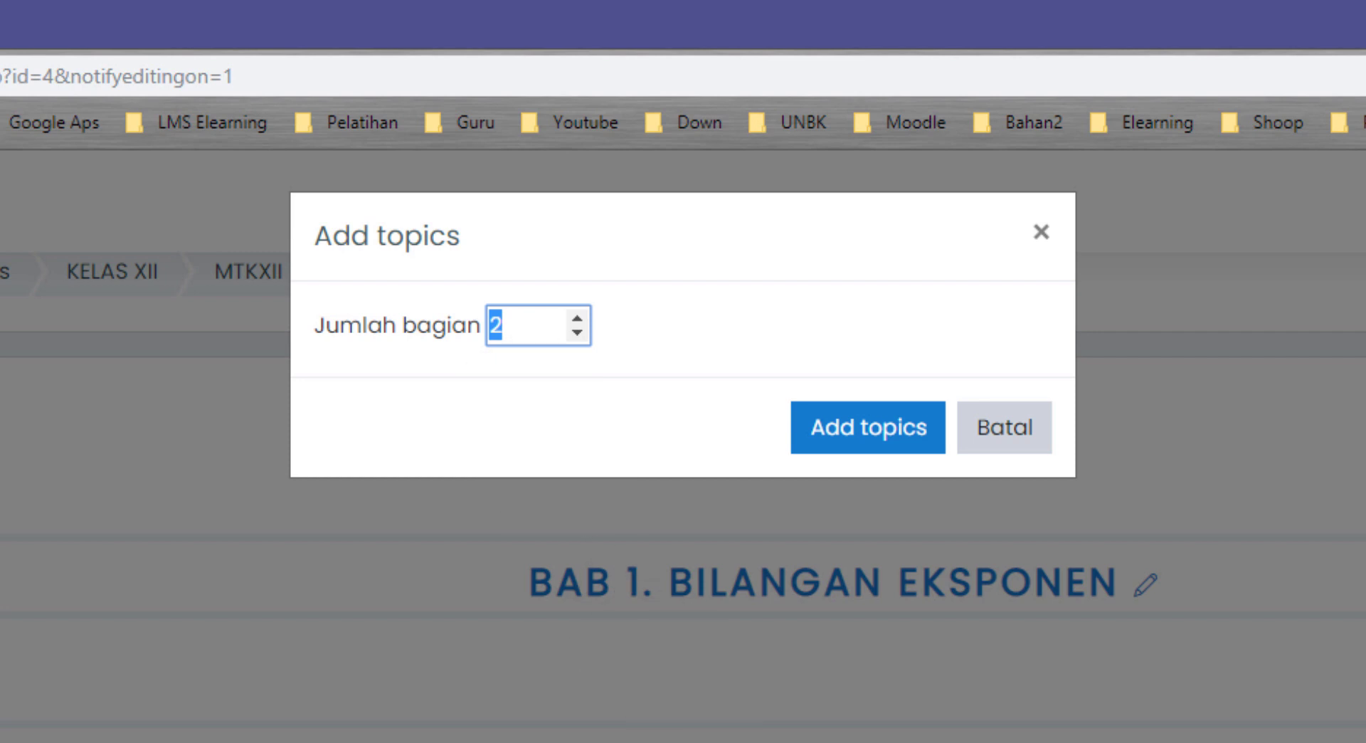
drag(504, 326, 451, 326)
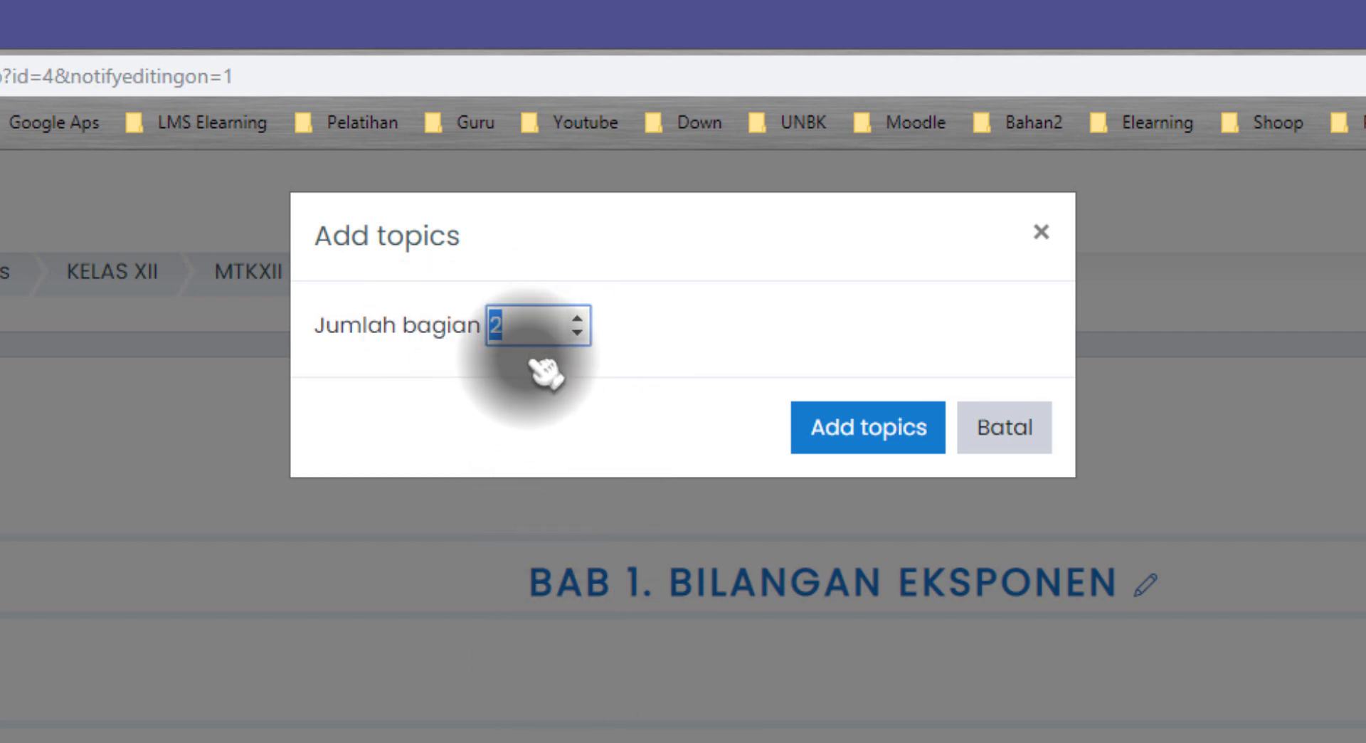
click(519, 325)
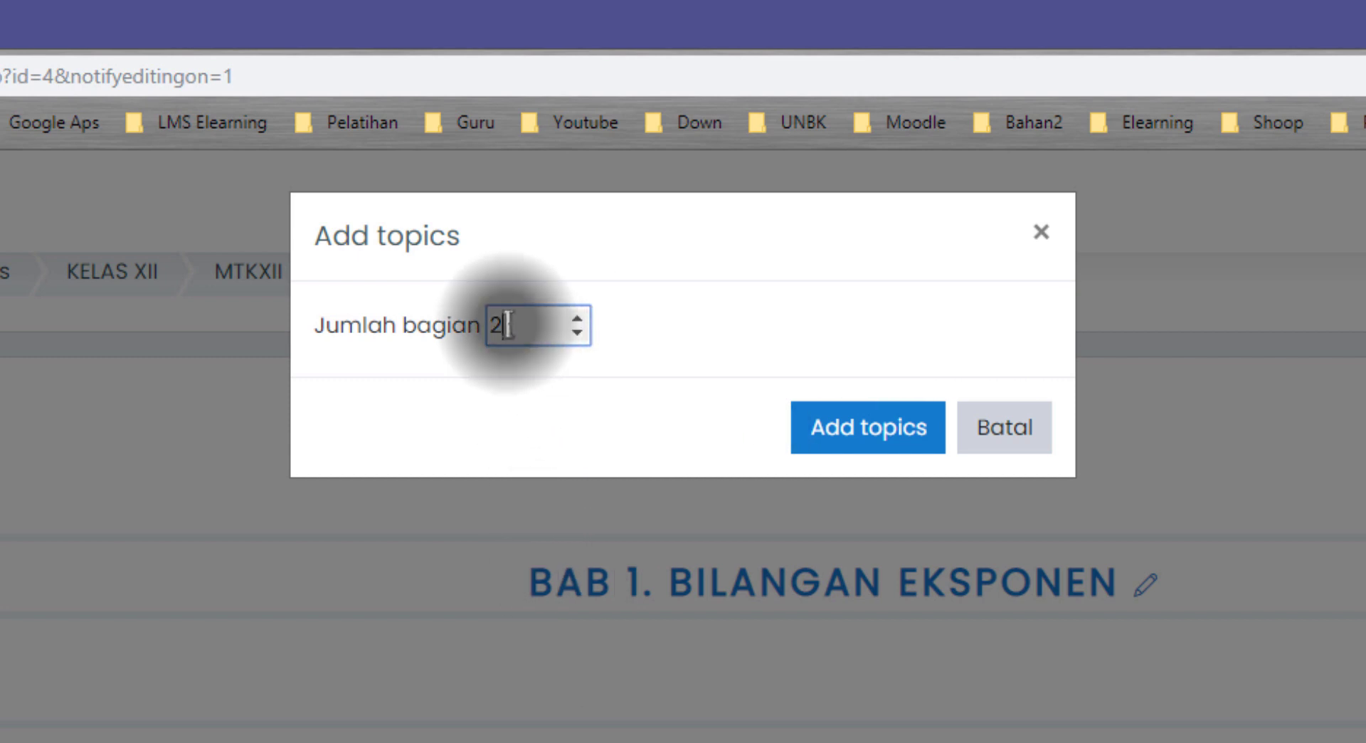
drag(552, 321, 464, 329)
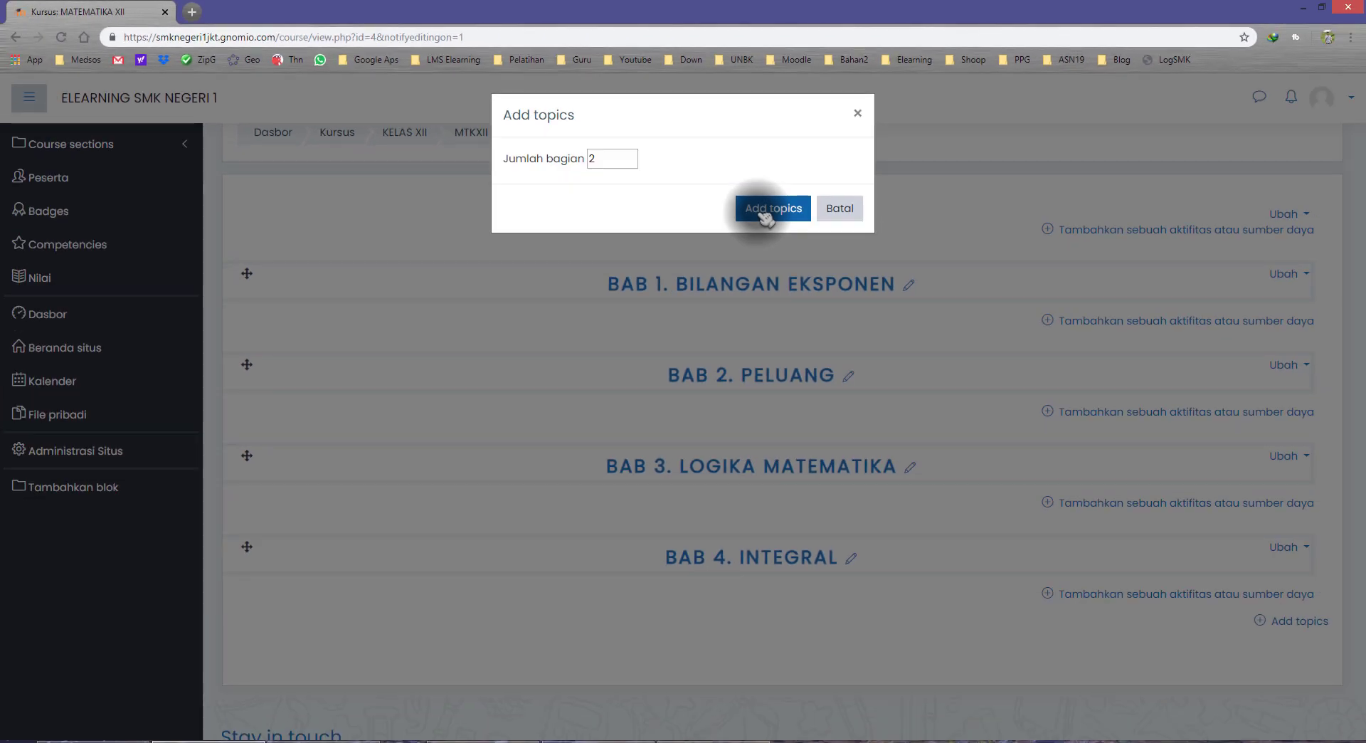
click(766, 214)
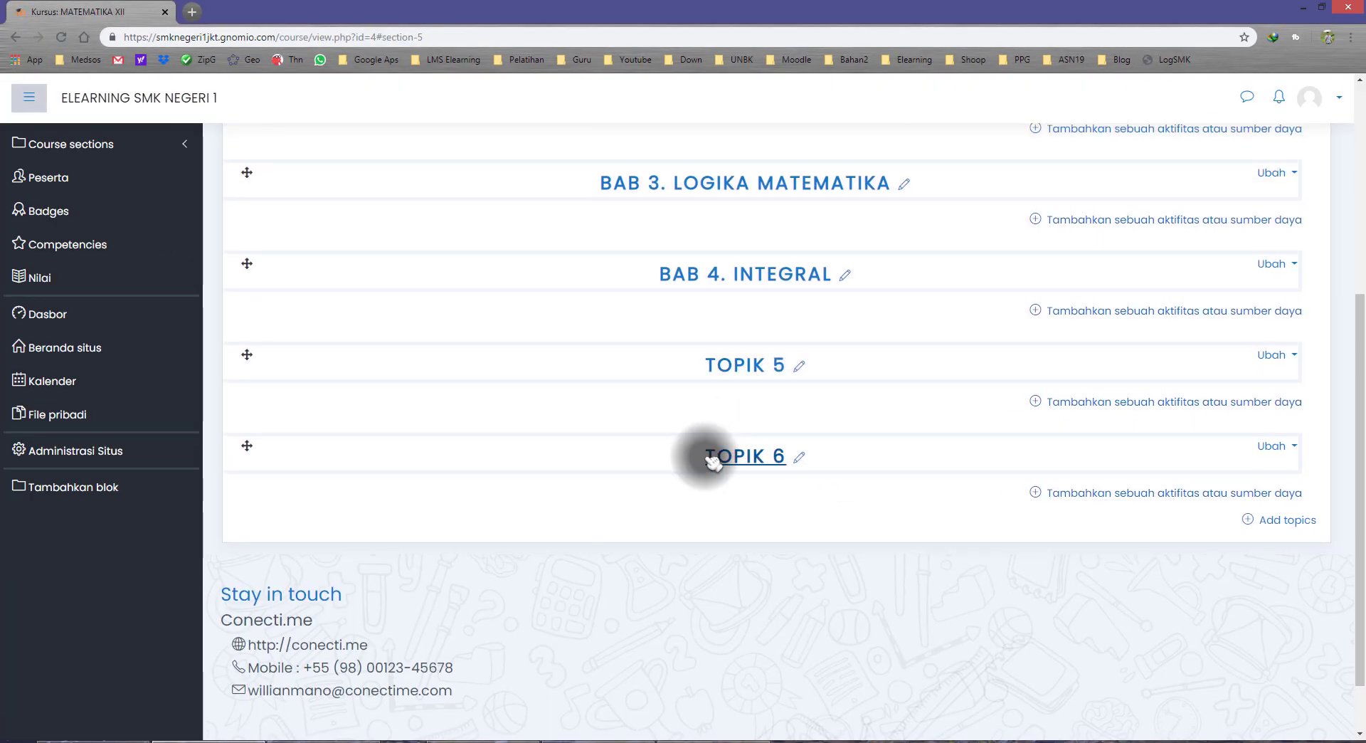
Step: Rename Topik 5 as "BAB 5. MATRIKS"
scroll(754, 448, up, 4)
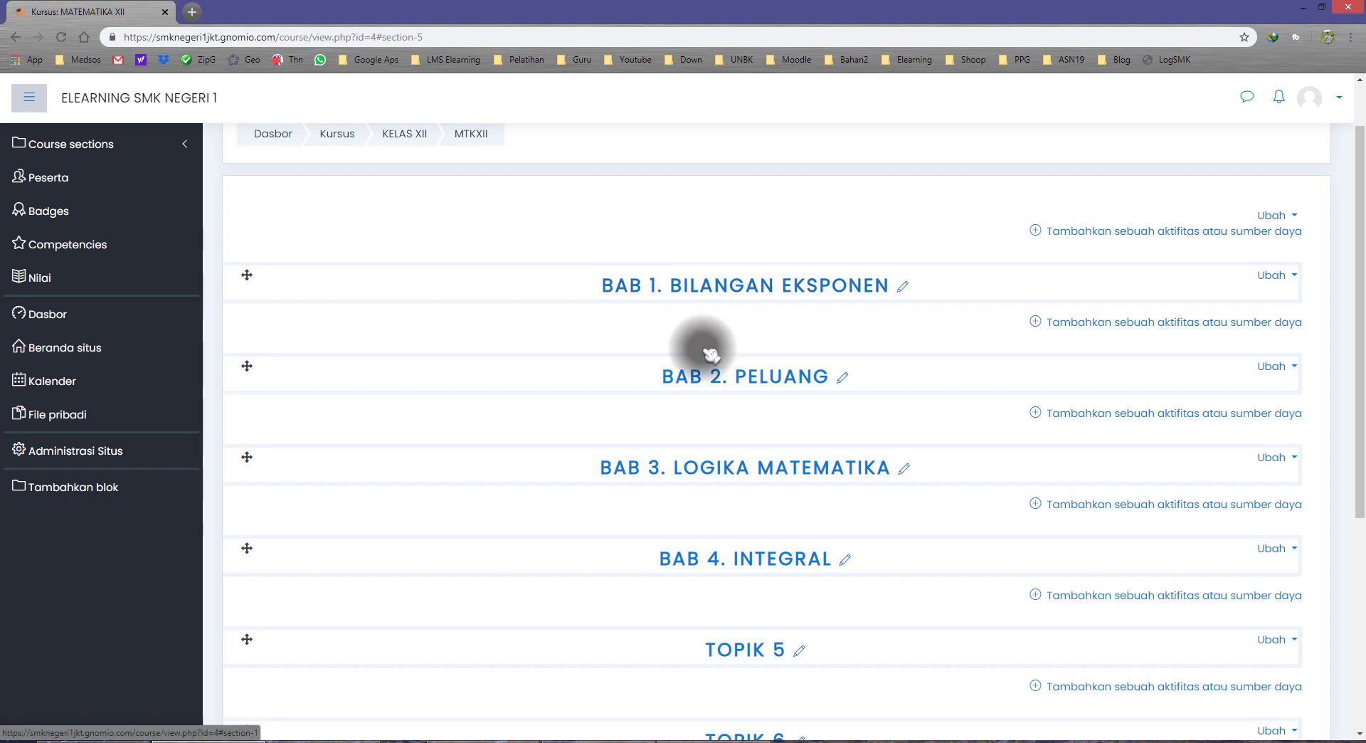
scroll(723, 541, down, 2)
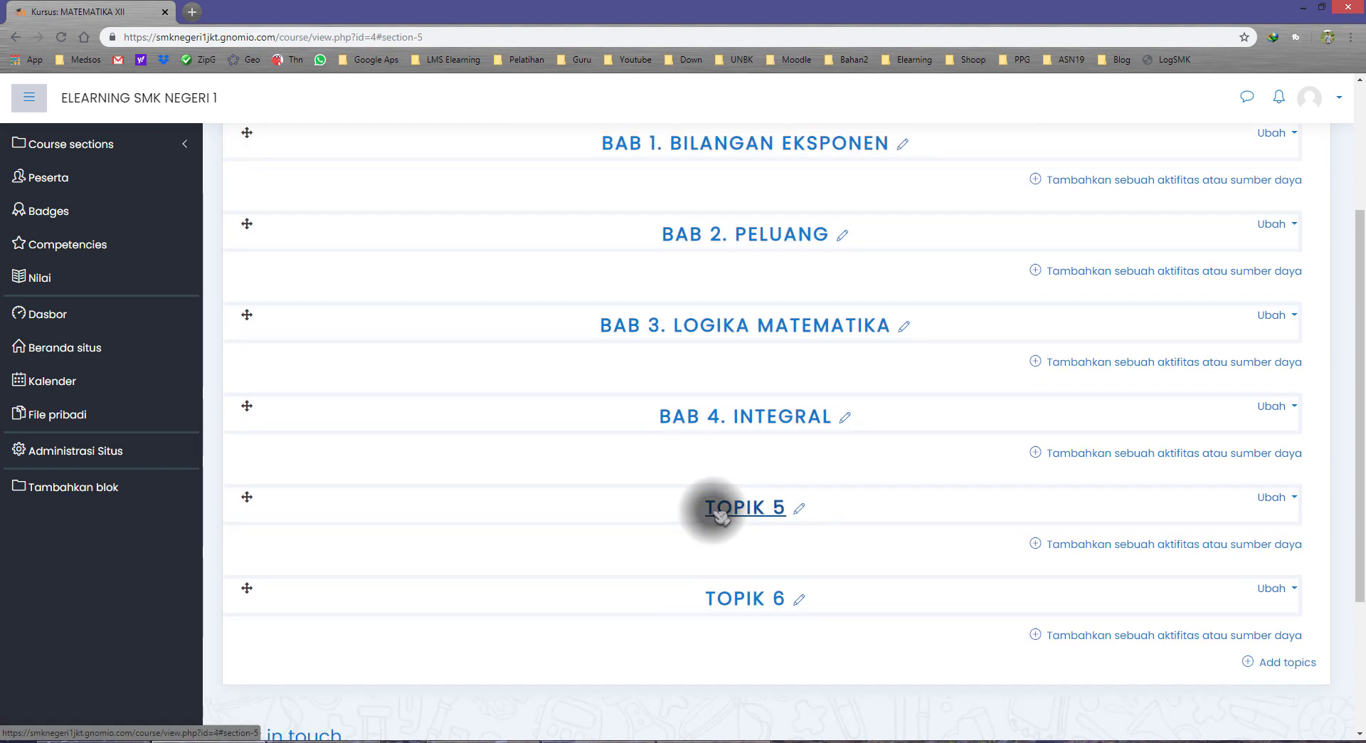
click(800, 510)
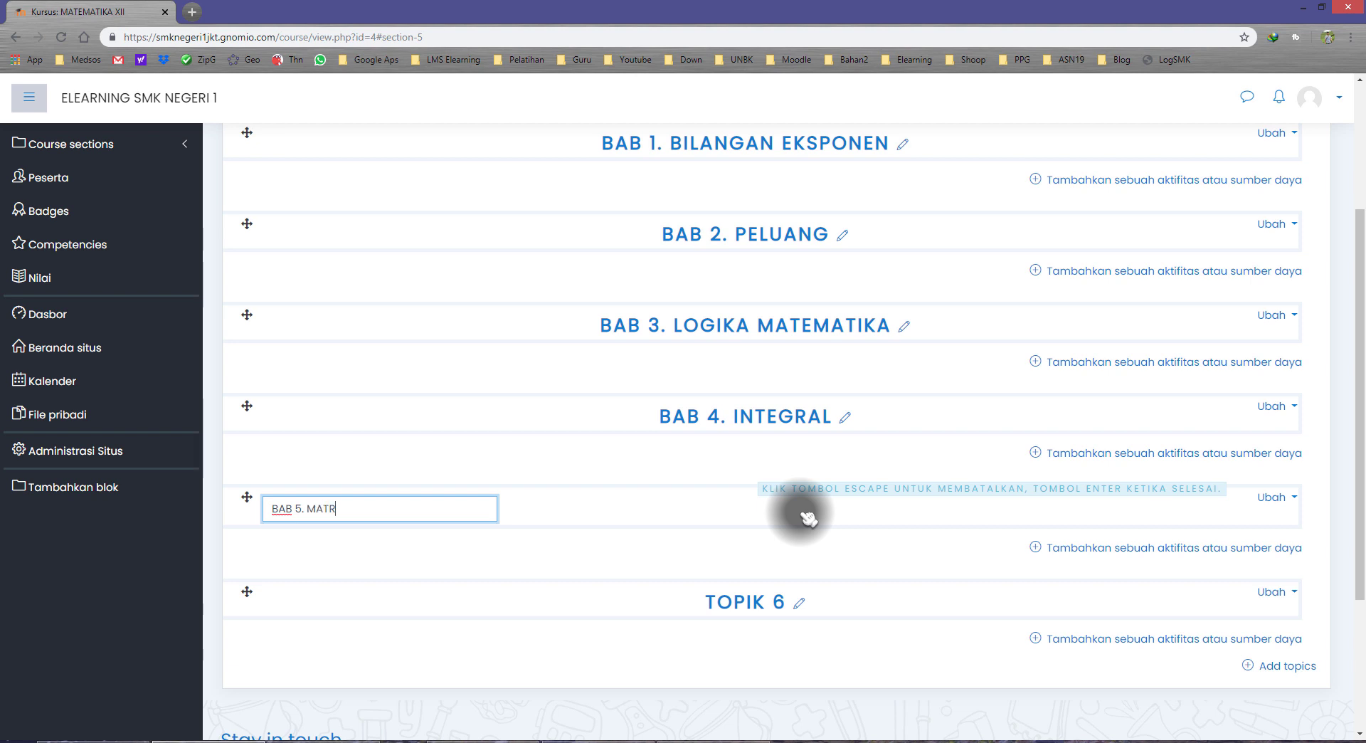
key(Return)
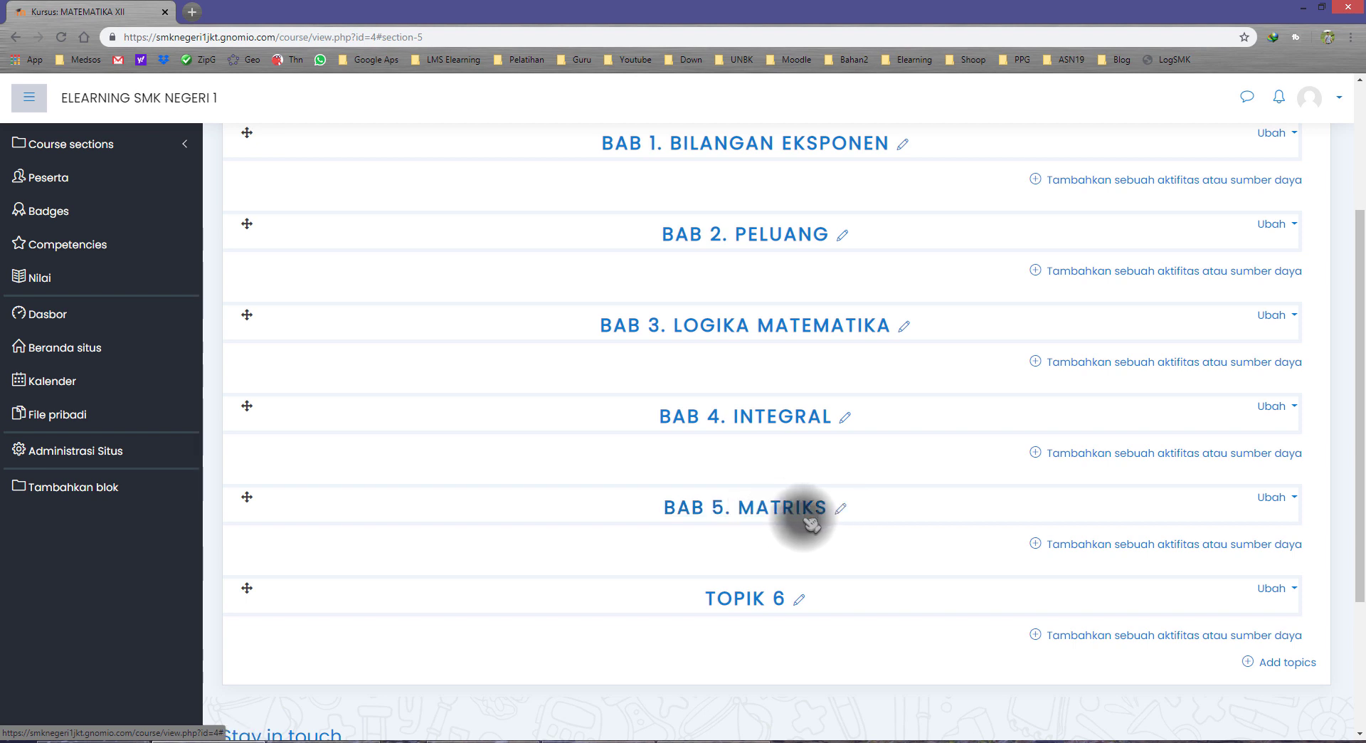
Step: Delete the surplus Topik 6 from the course
scroll(783, 508, up, 2)
scroll(787, 496, down, 2)
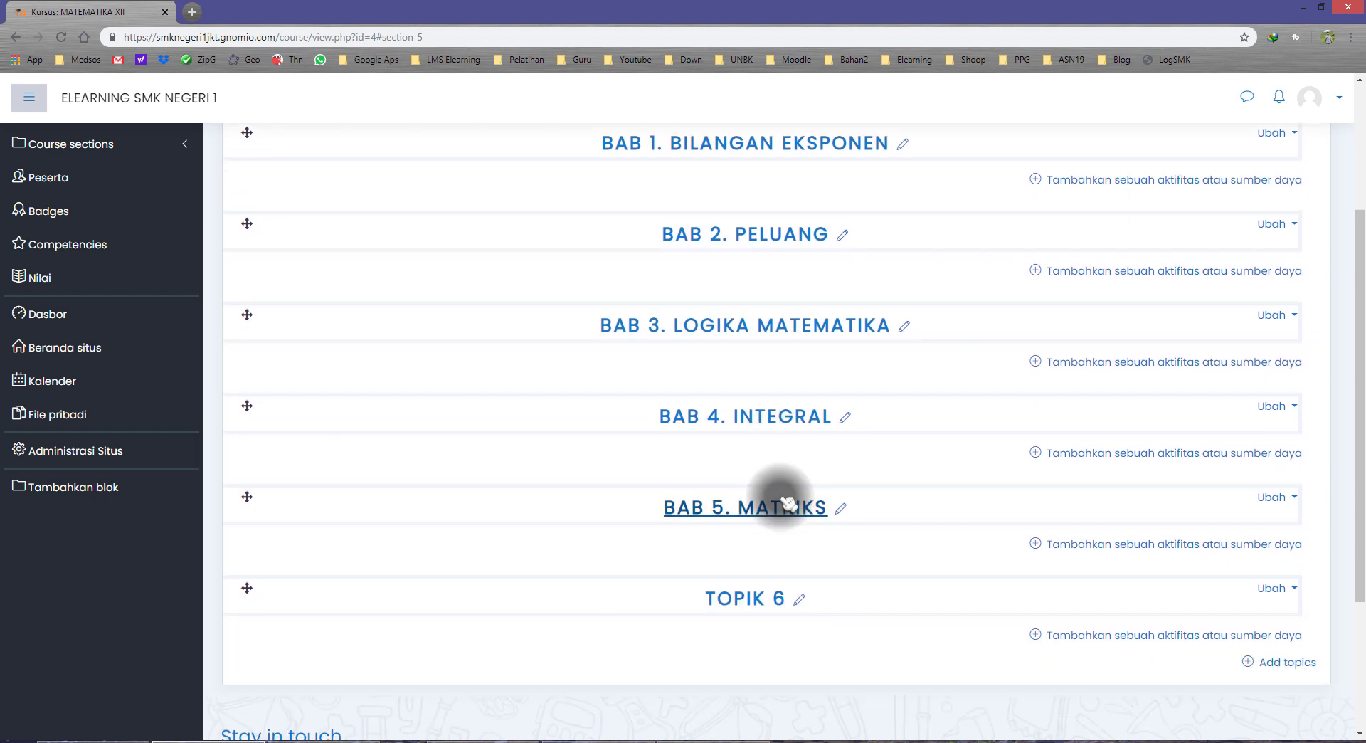
scroll(791, 502, up, 1)
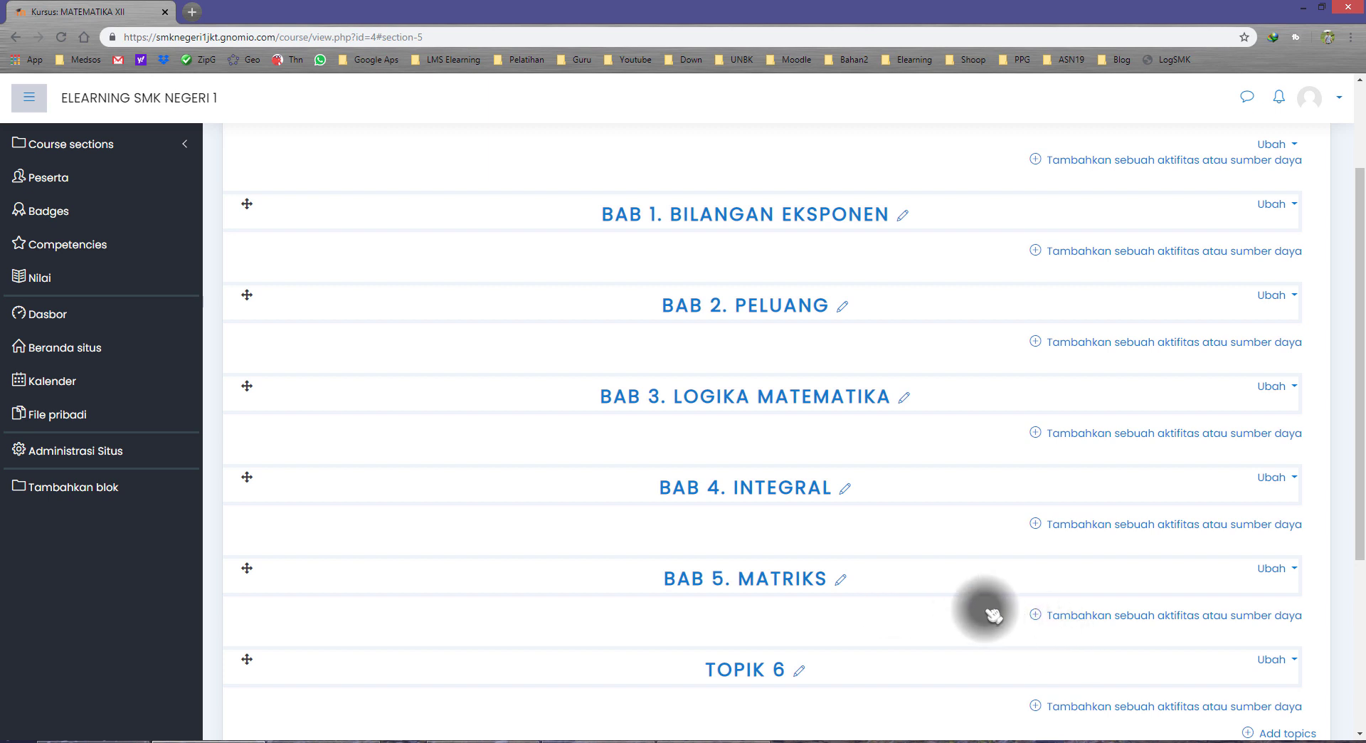
scroll(953, 580, down, 1)
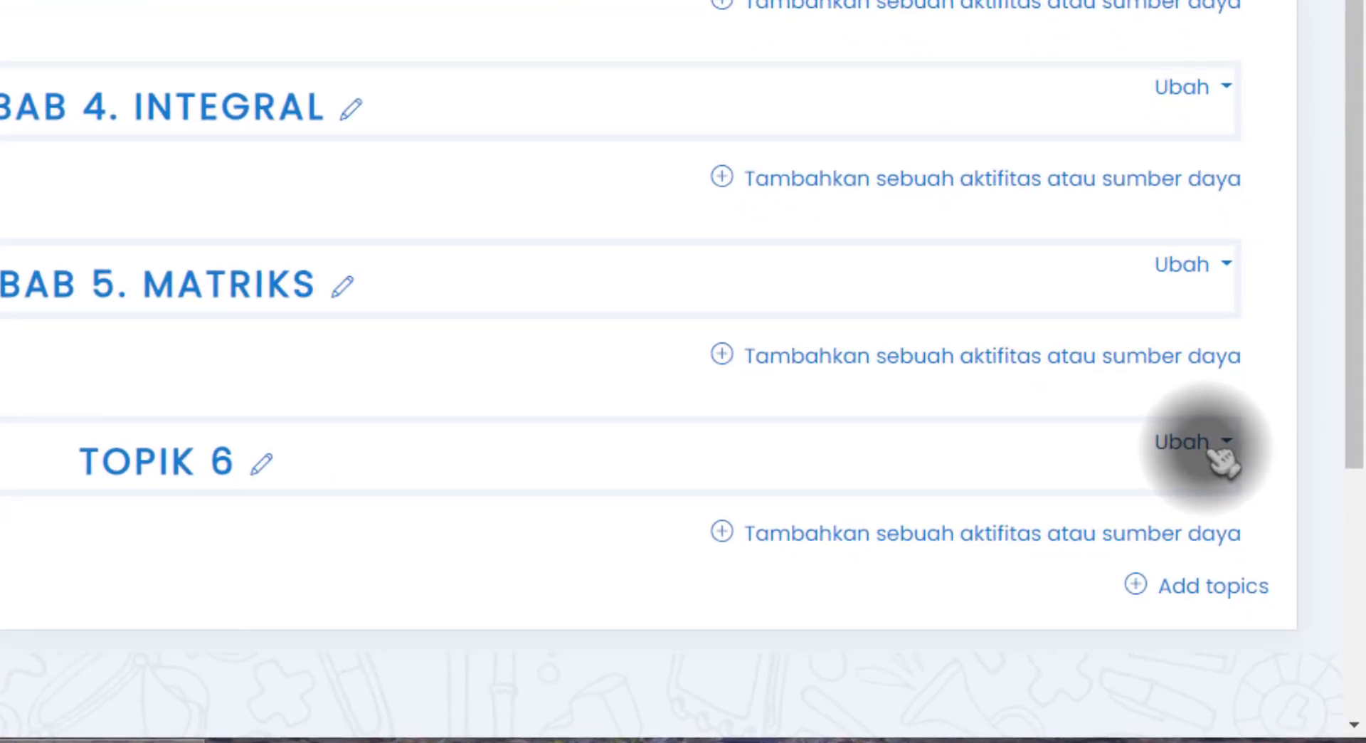
click(1219, 446)
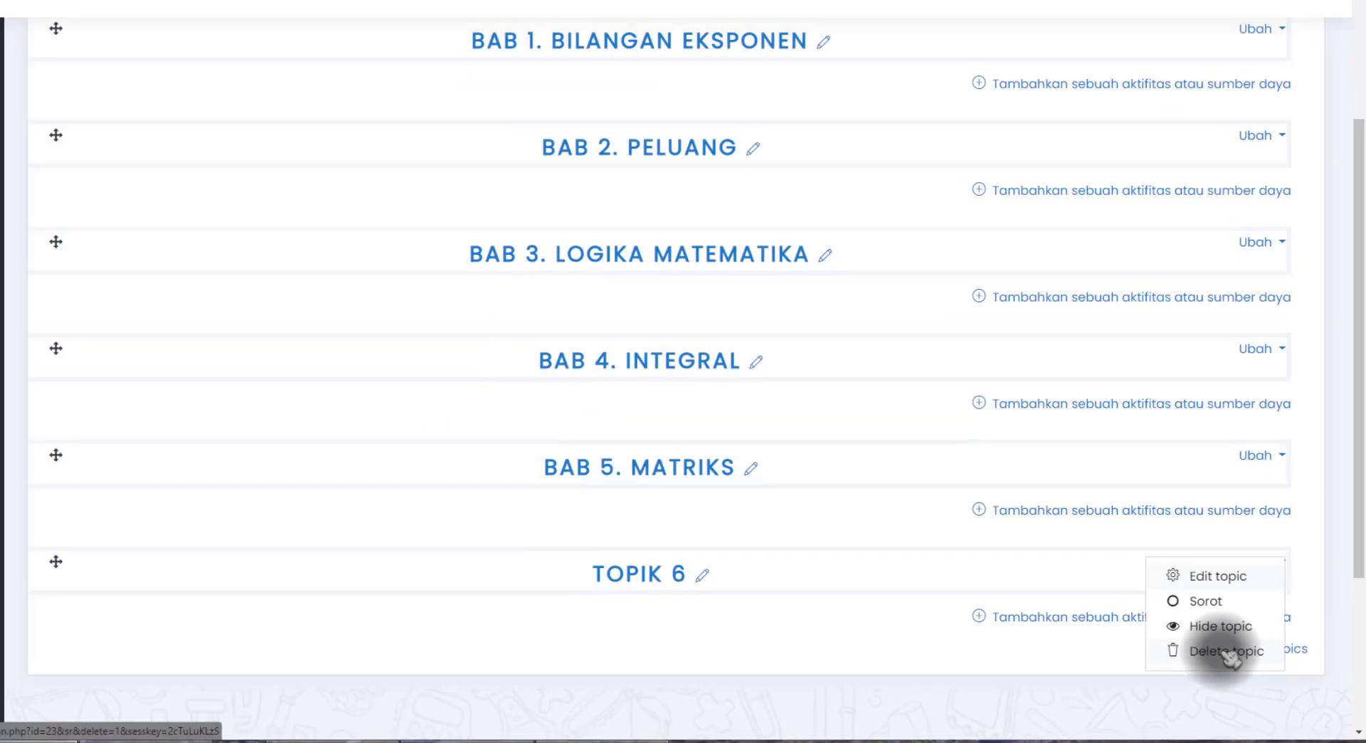
click(1229, 659)
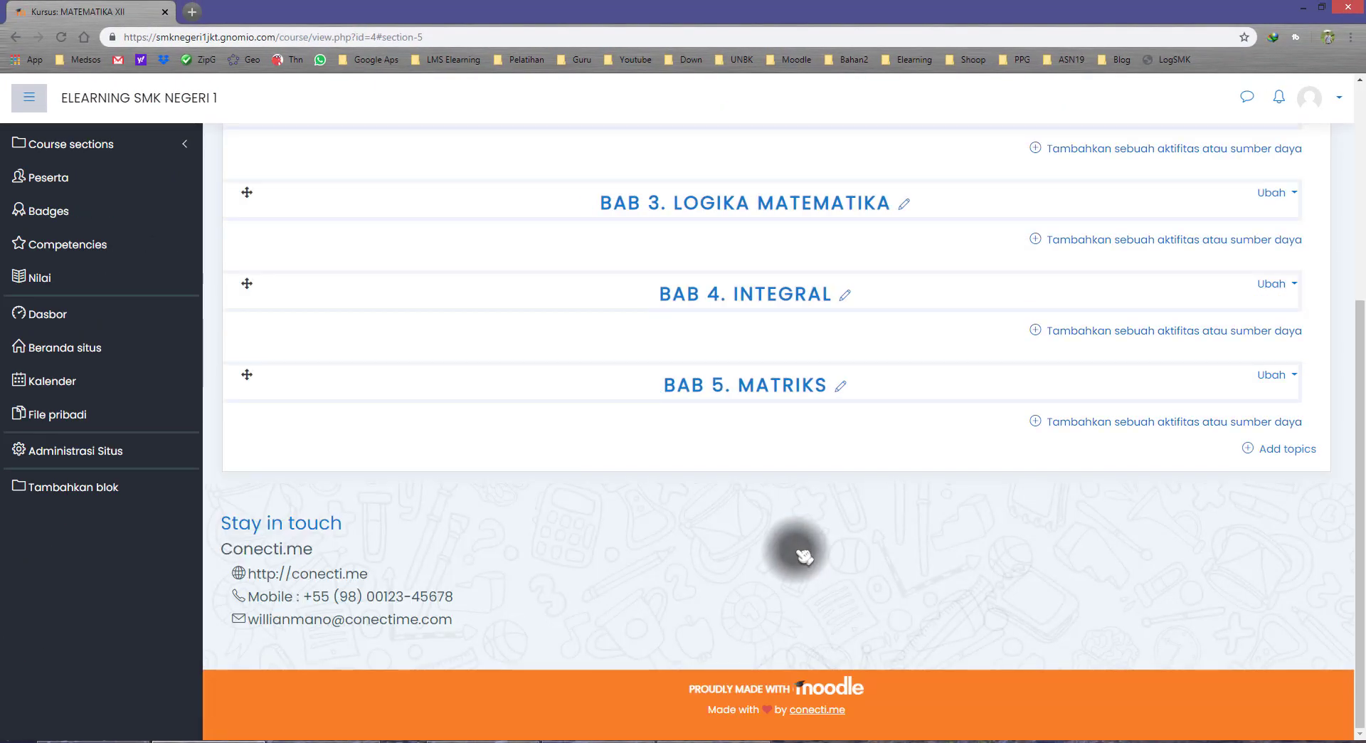
Step: Examine the name and description fields in the settings of BAB 1. BILANGAN EKSPONEN and return to the course page without saving
scroll(804, 555, up, 3)
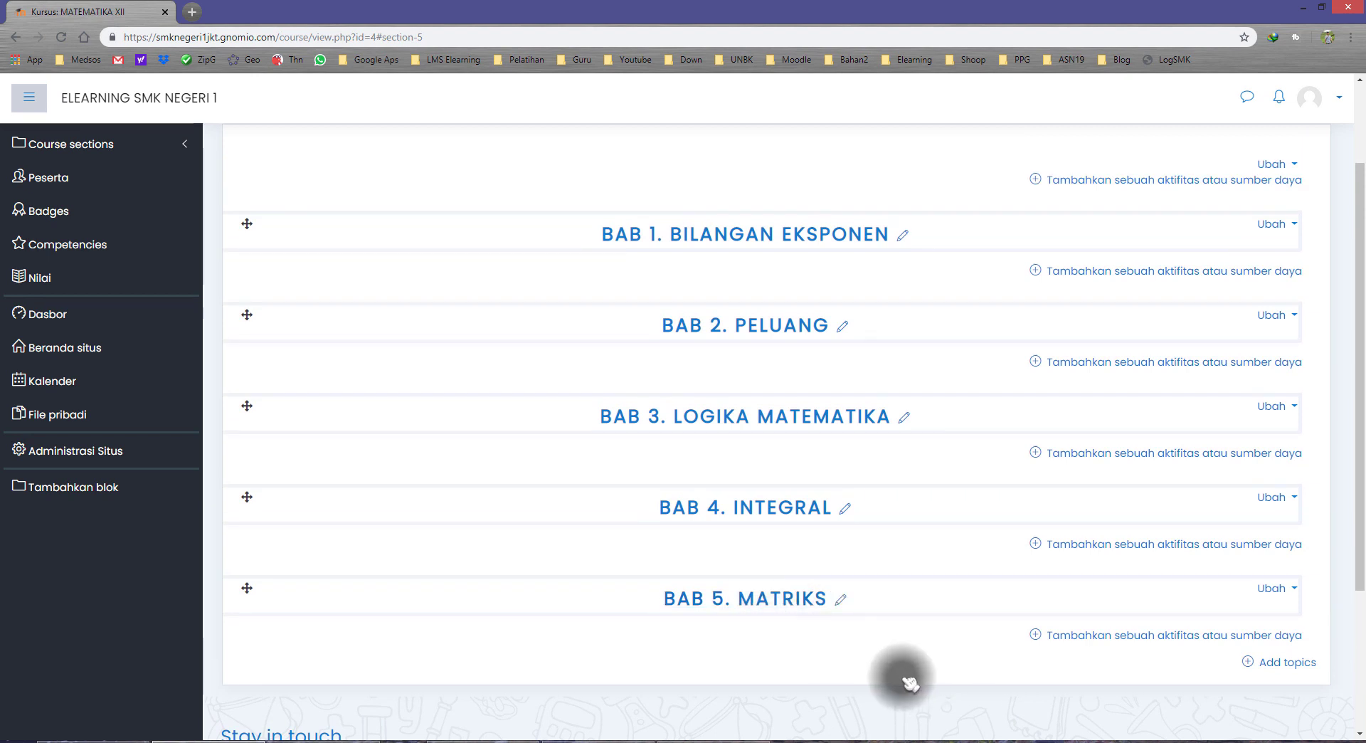
scroll(953, 672, up, 2)
scroll(925, 546, down, 1)
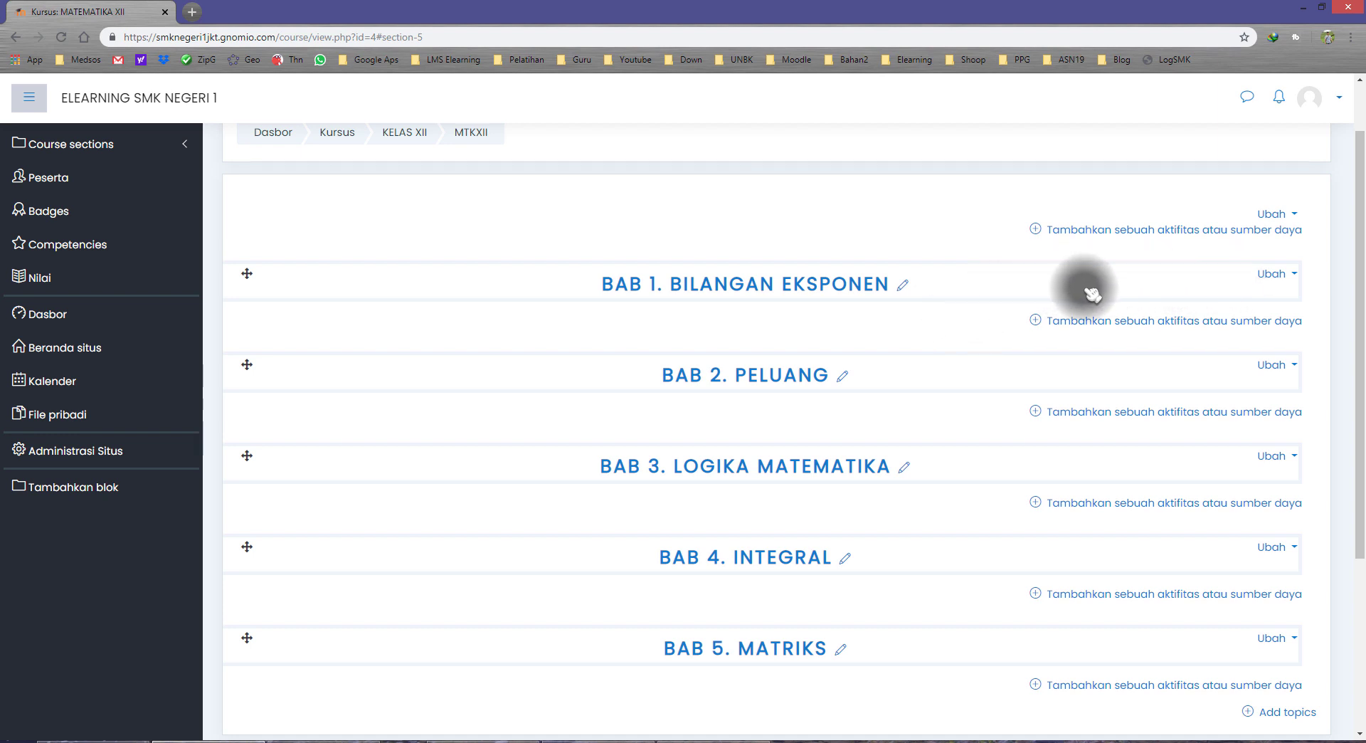
click(1281, 276)
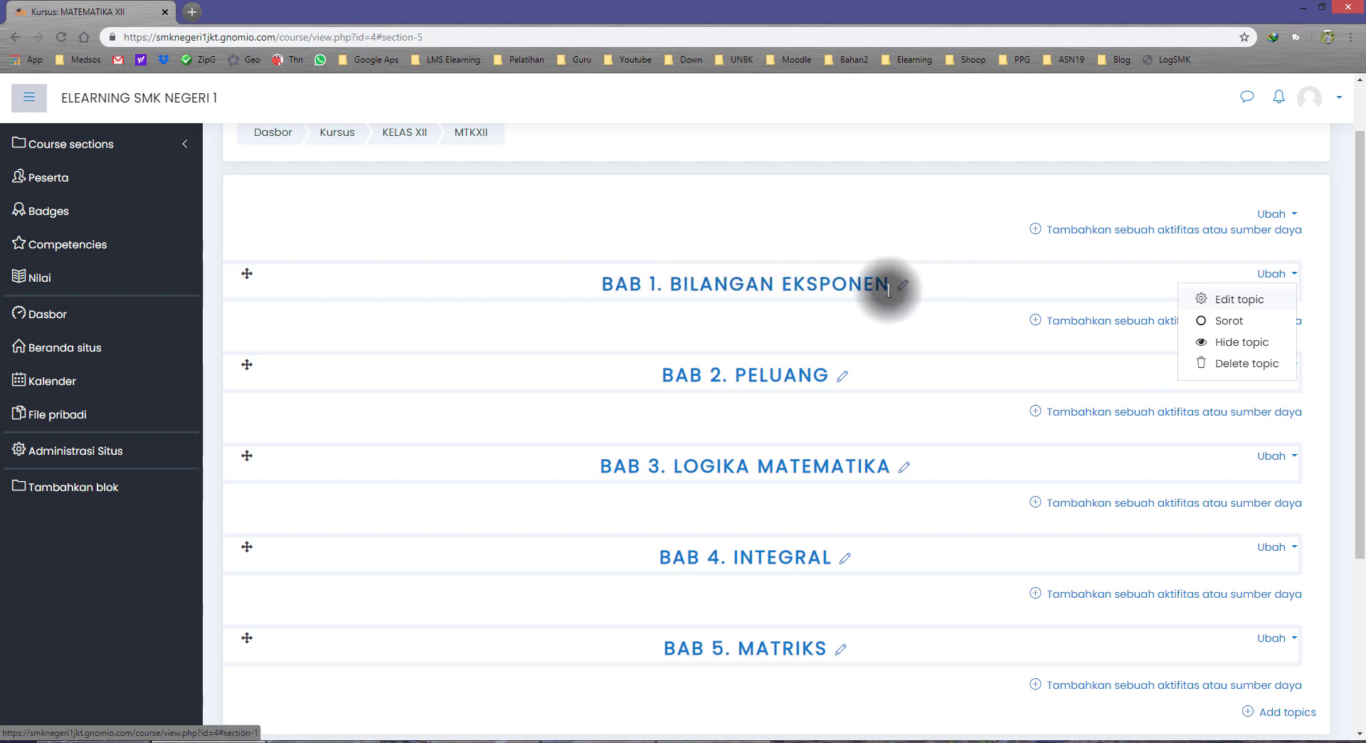
click(1261, 303)
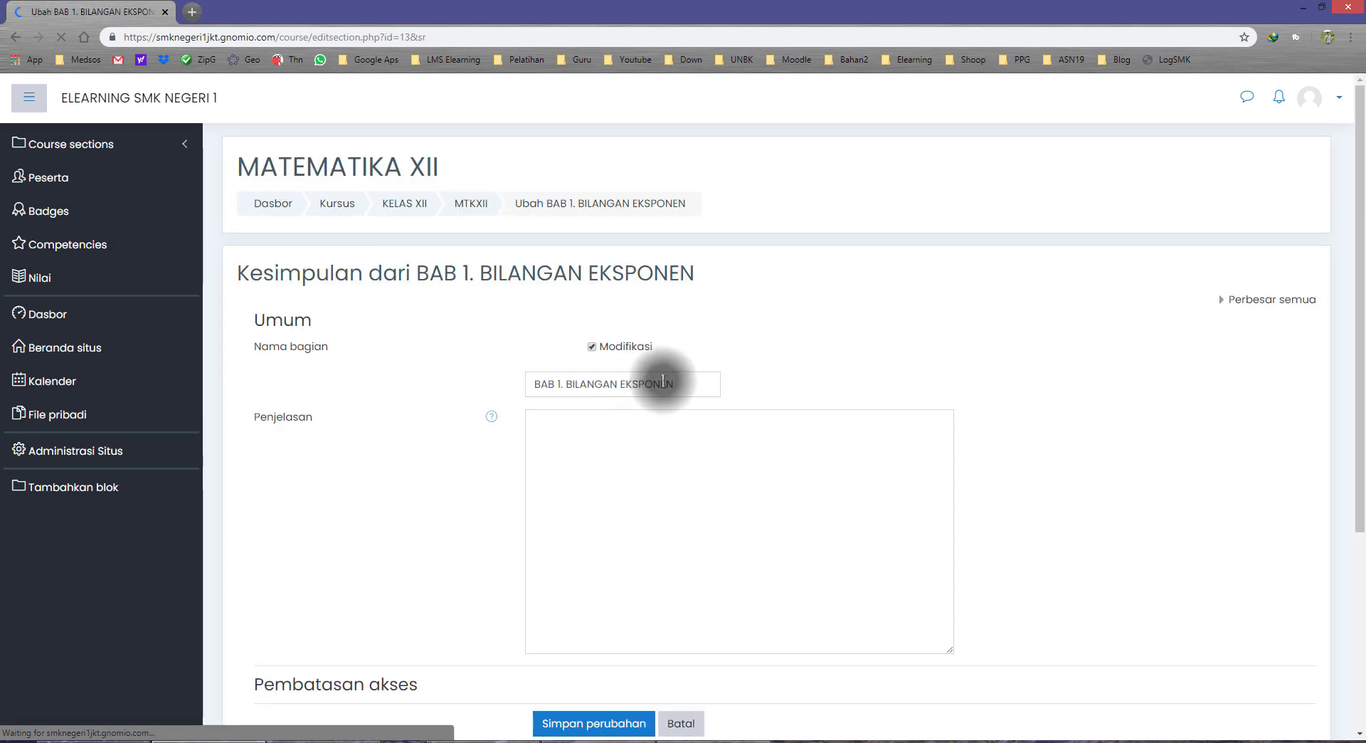
drag(683, 381, 492, 370)
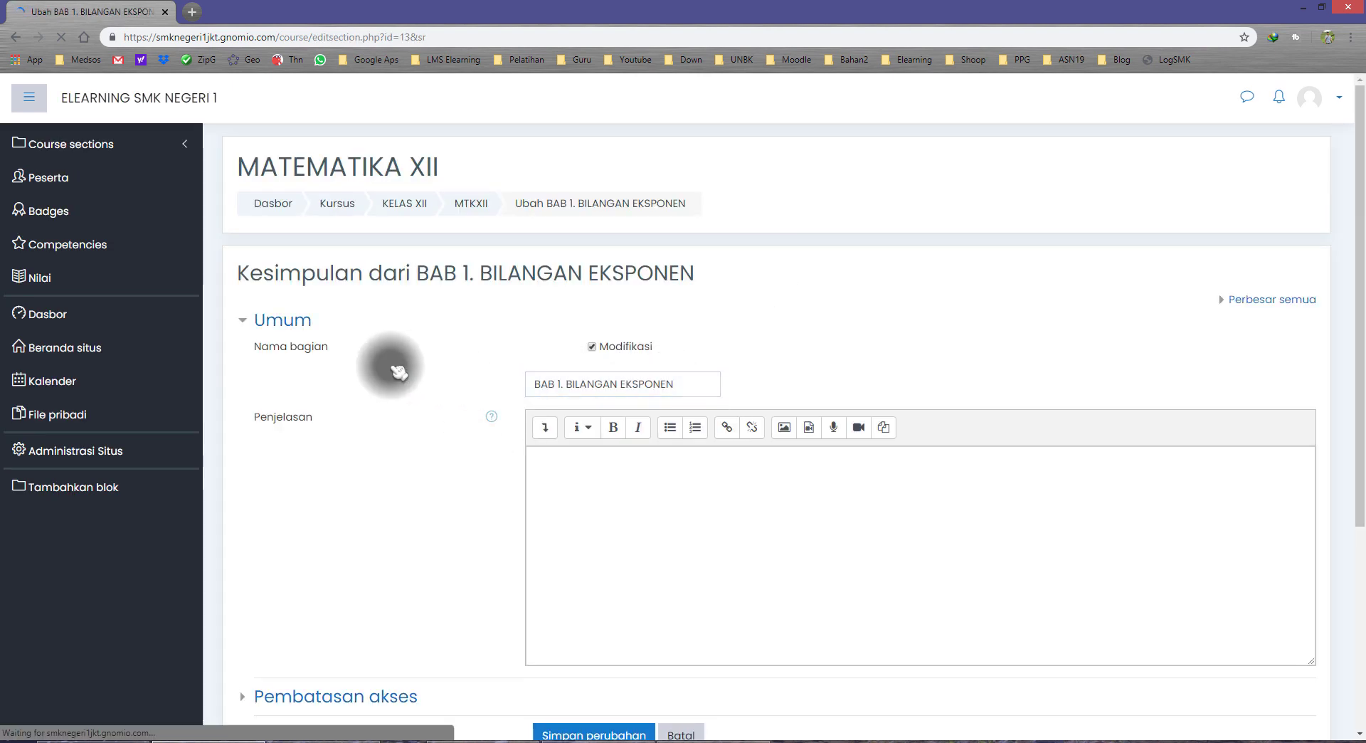
scroll(558, 472, down, 2)
click(567, 365)
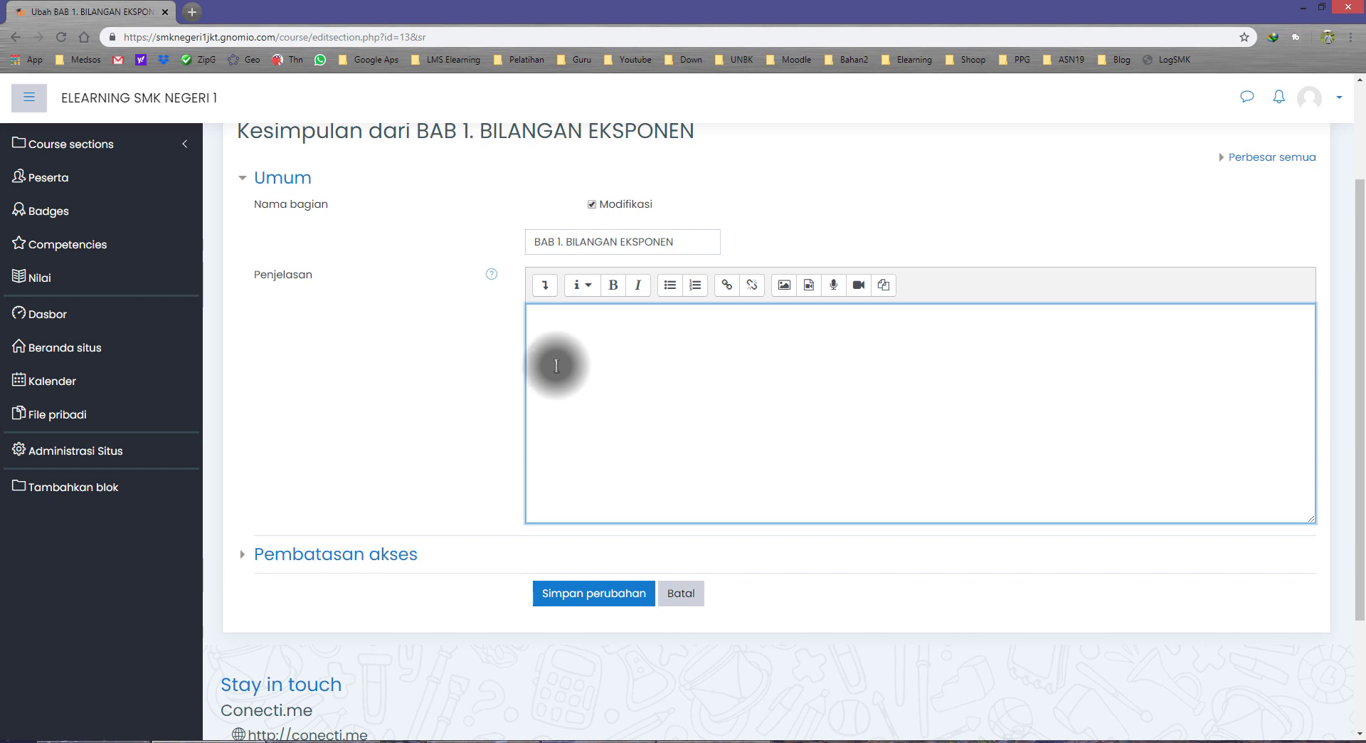
click(16, 38)
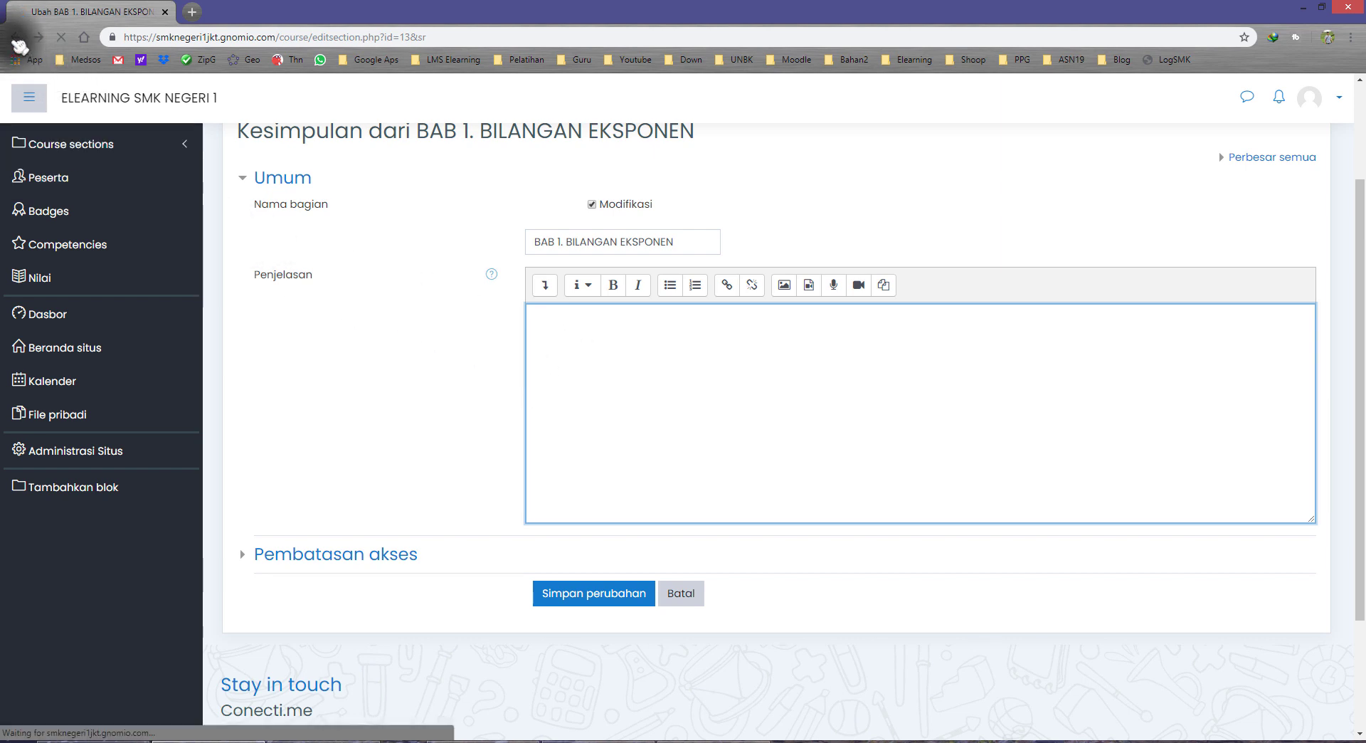
scroll(1122, 380, up, 3)
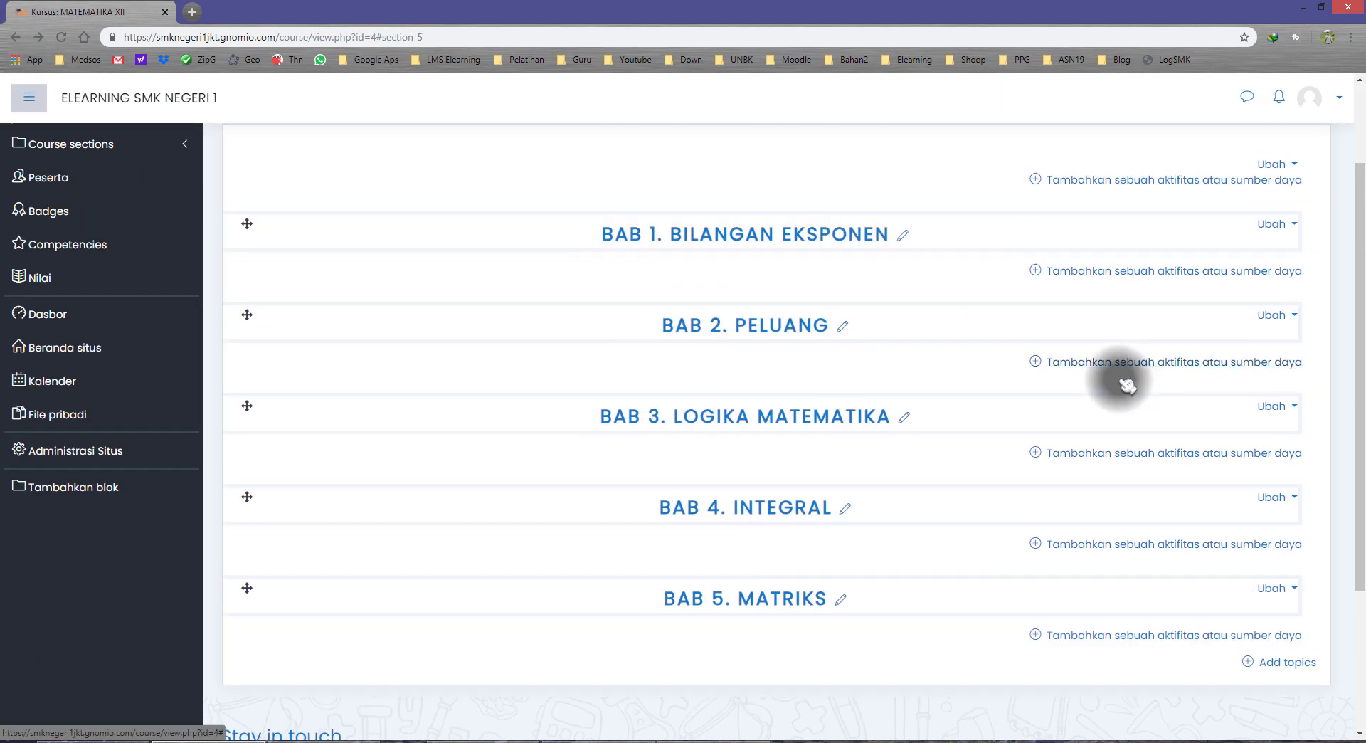
scroll(1127, 384, up, 2)
click(1273, 345)
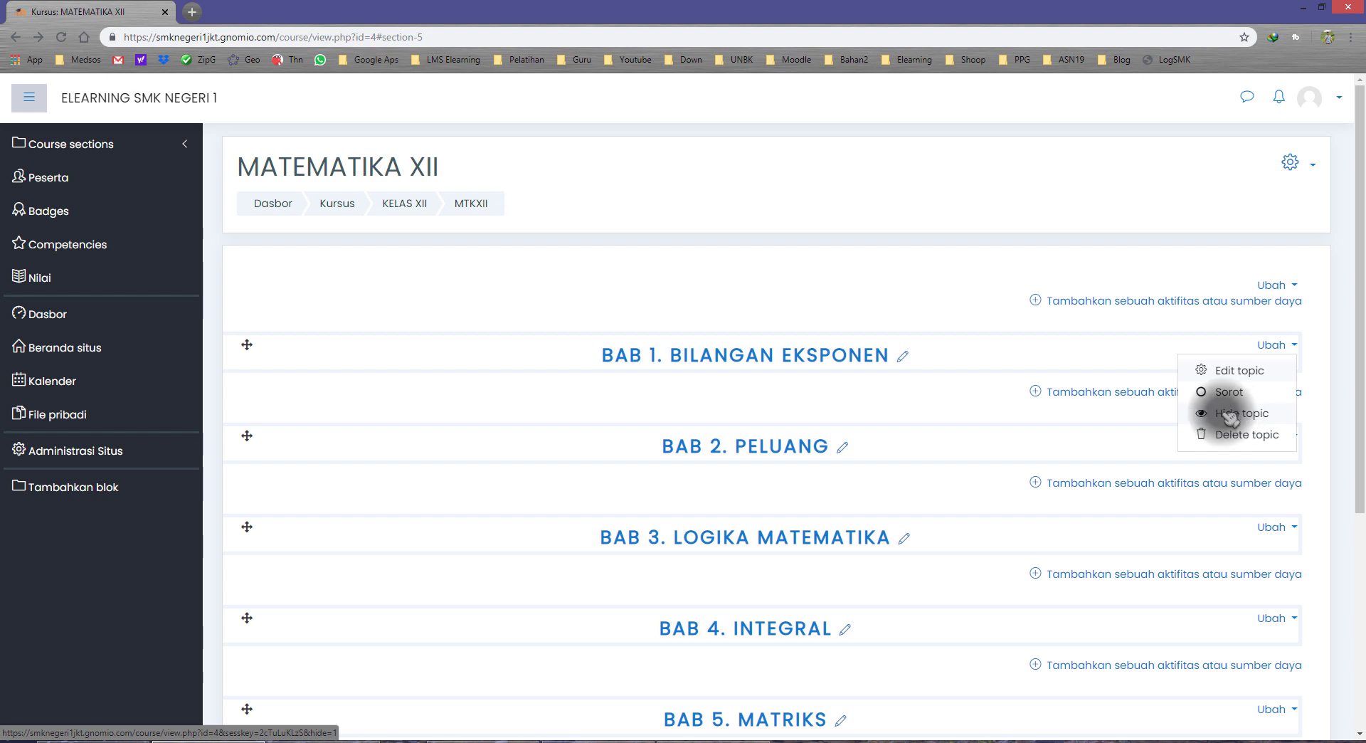
key(Escape)
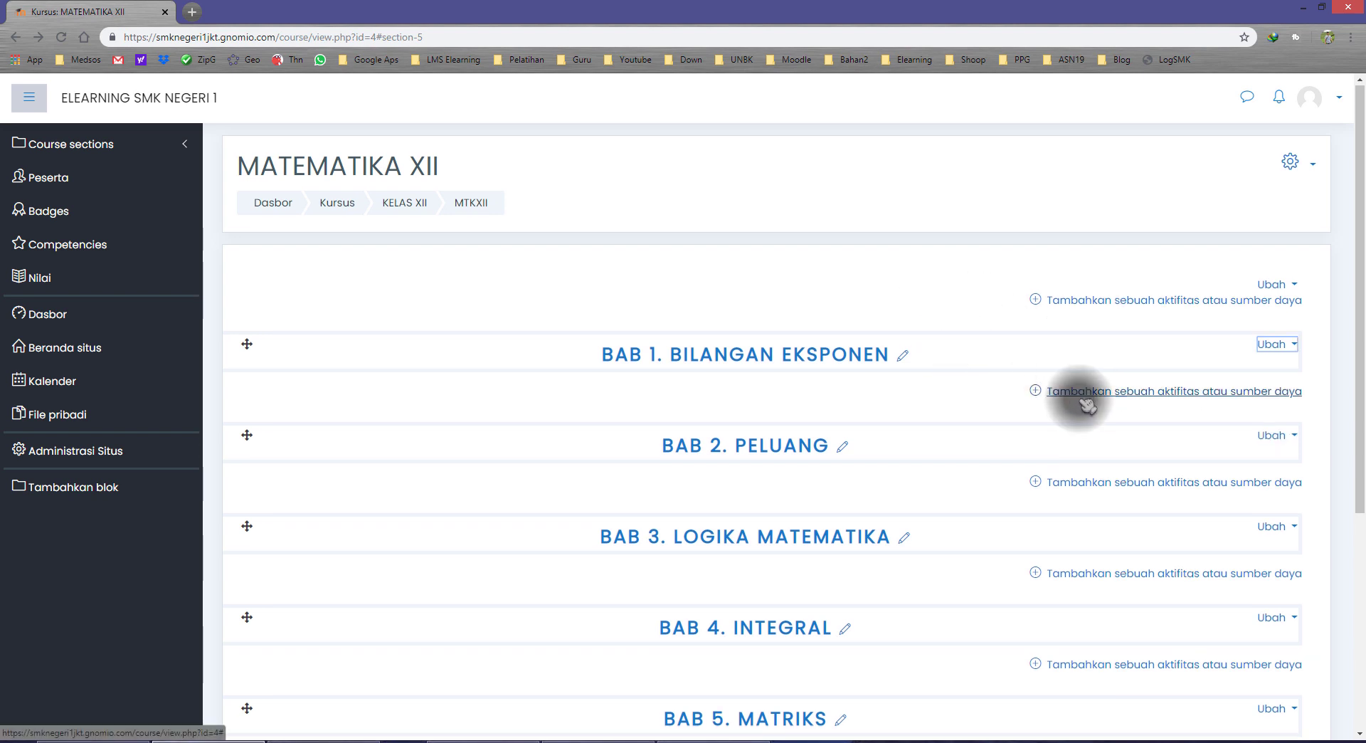
scroll(1087, 404, down, 2)
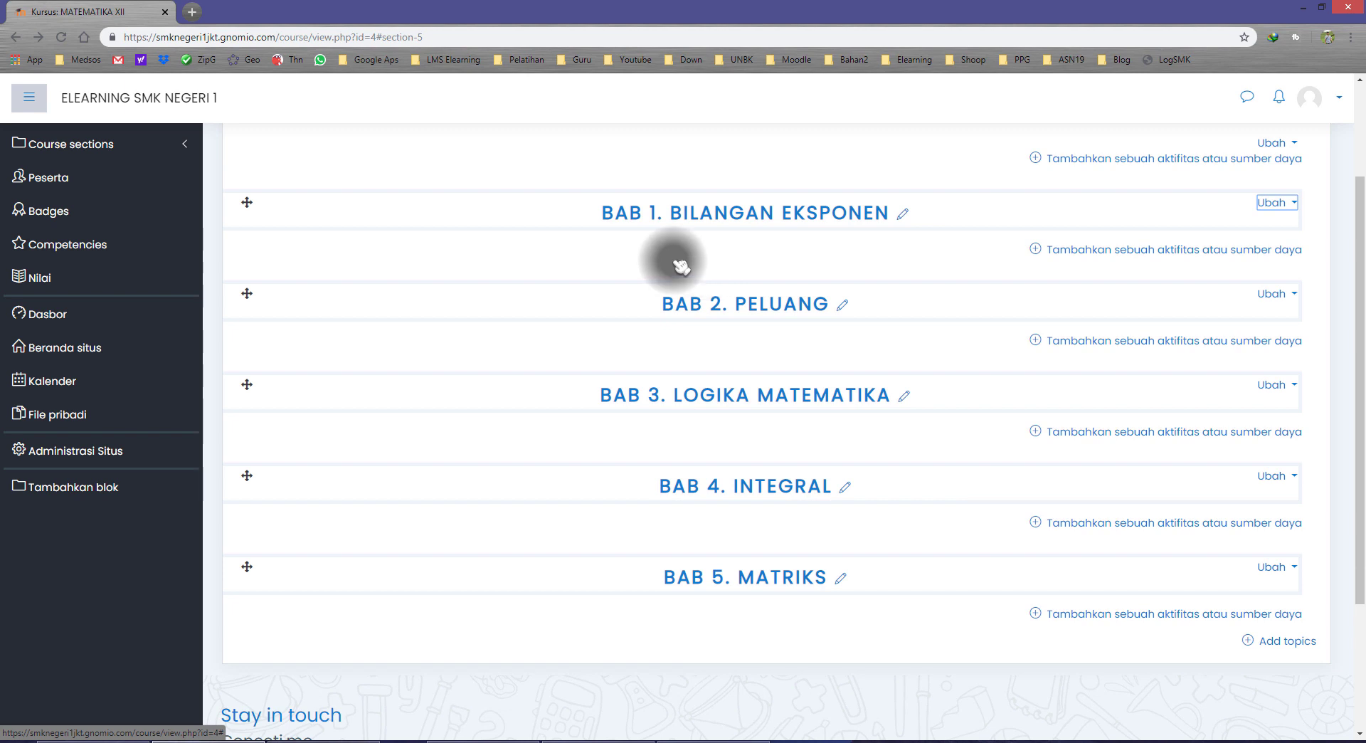
scroll(632, 252, up, 2)
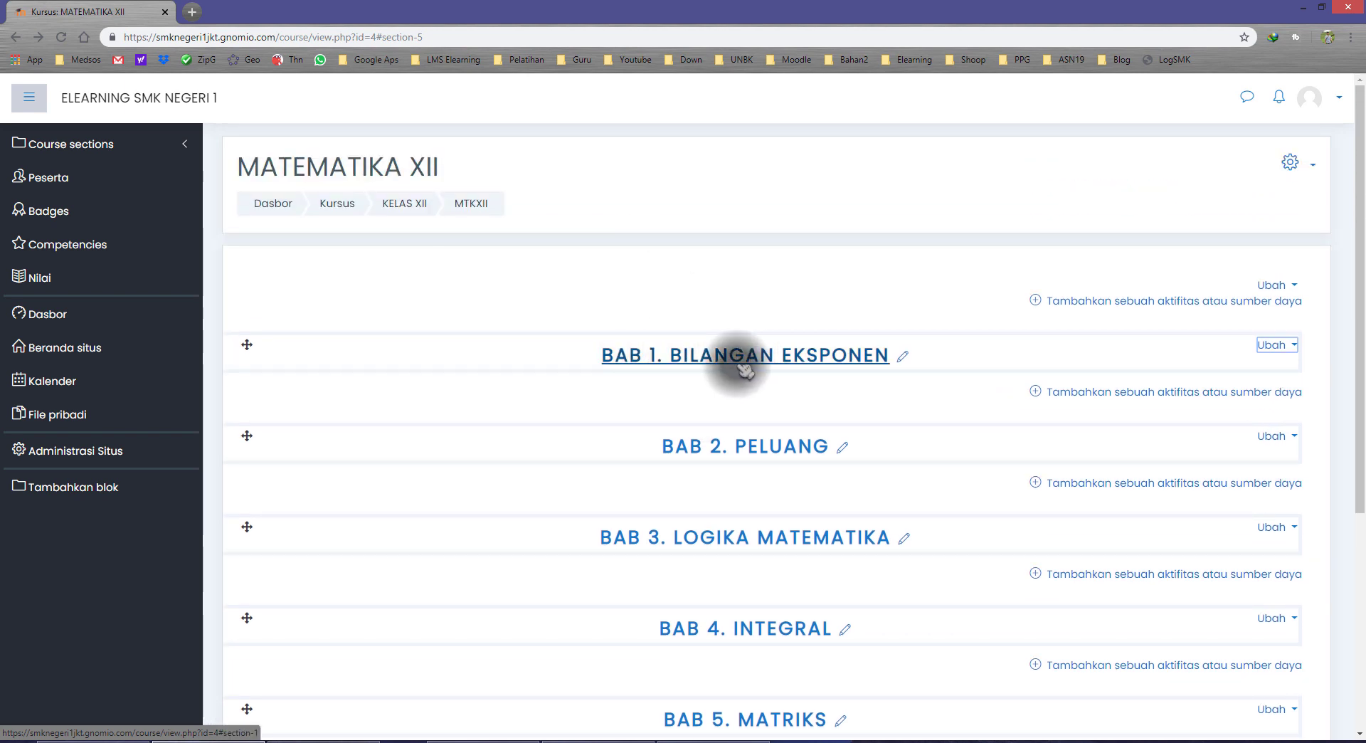
scroll(733, 463, down, 3)
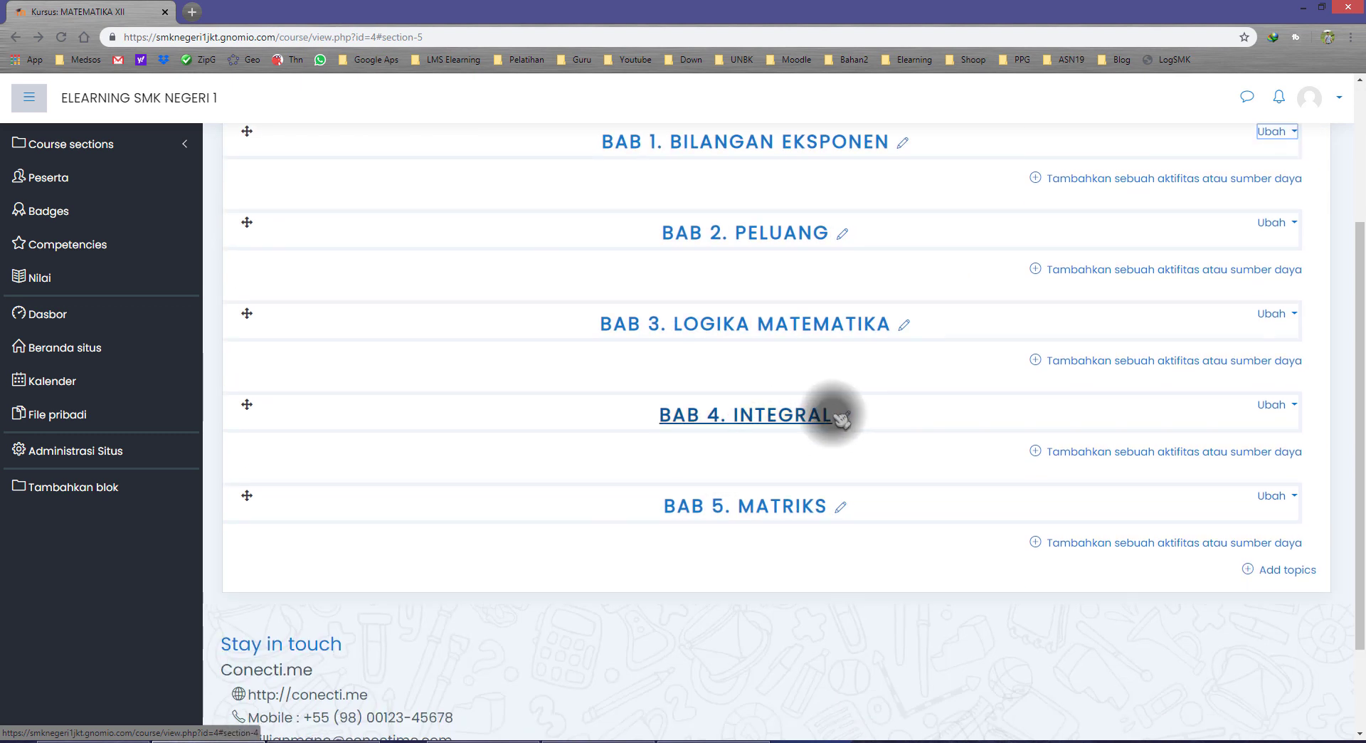
Step: Hide the topics BAB 2. PELUANG and BAB 3. LOGIKA MATEMATIKA from students
scroll(832, 414, up, 2)
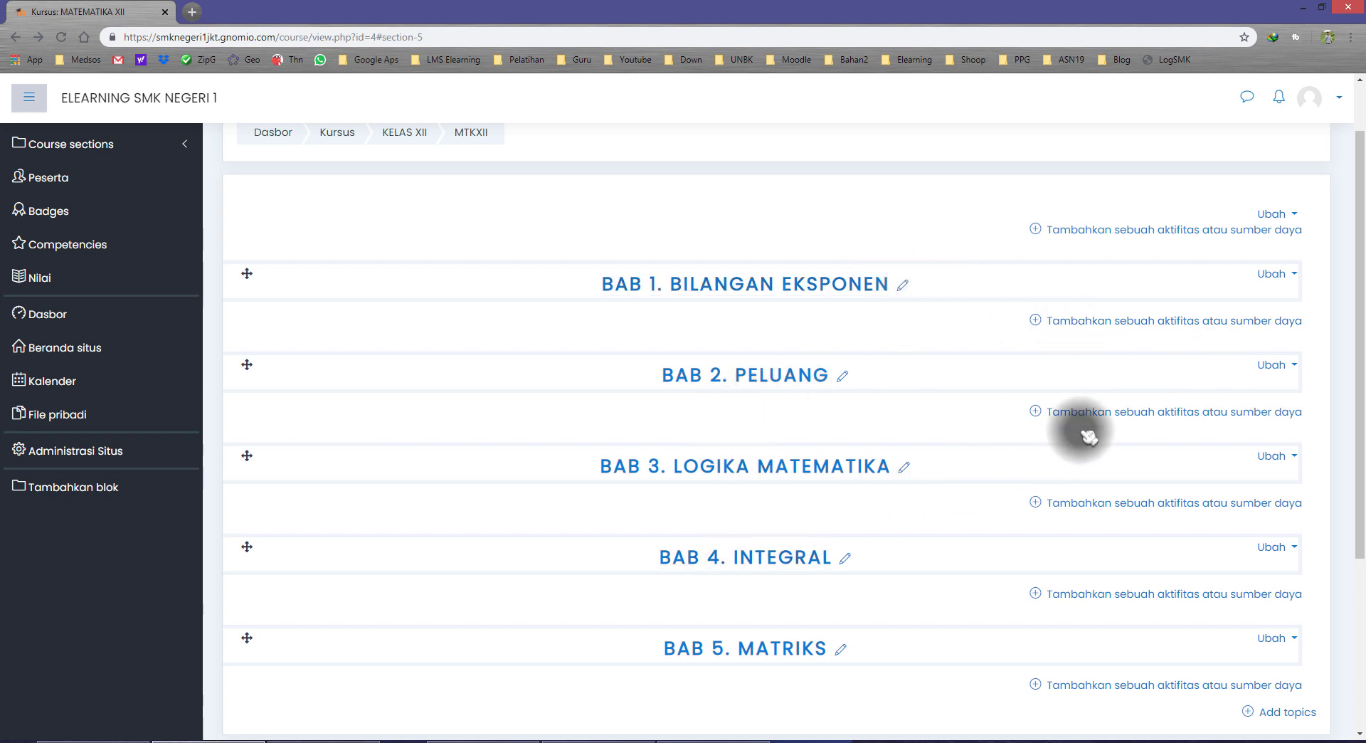
click(1270, 367)
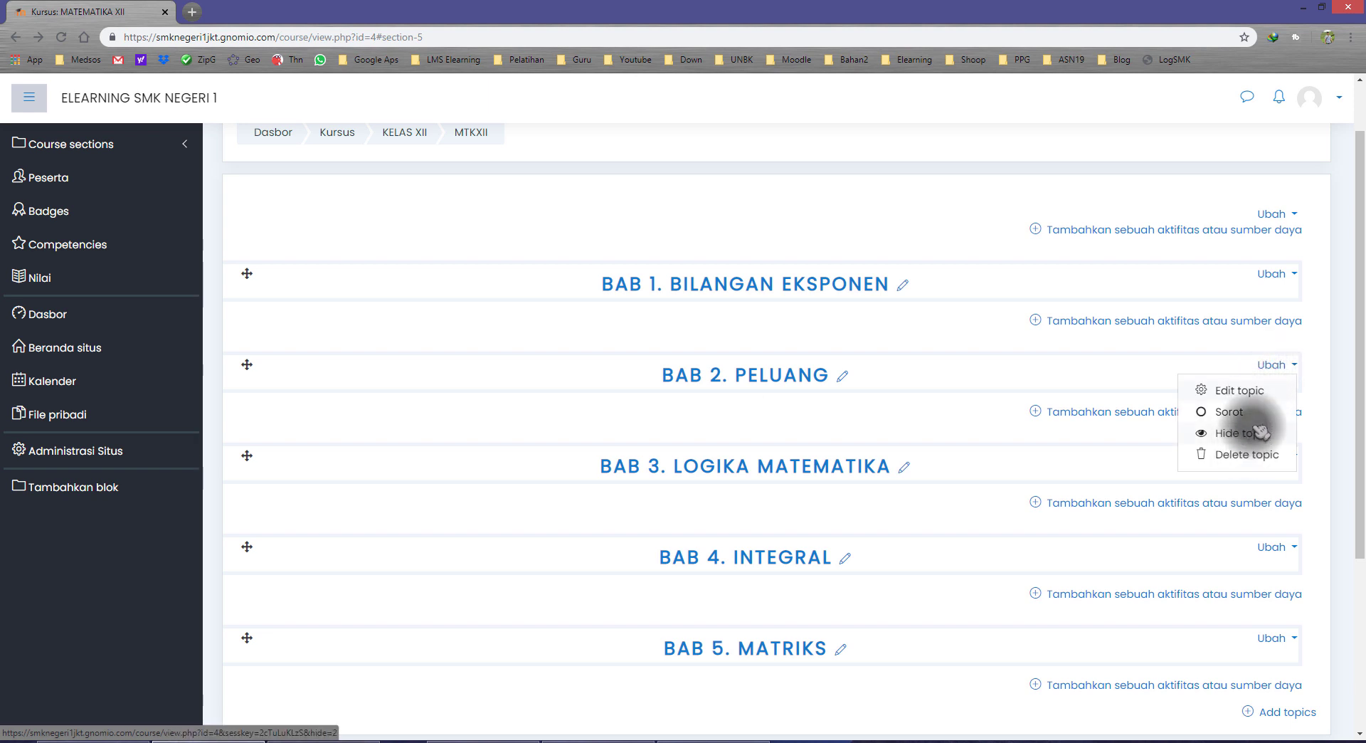
click(1272, 365)
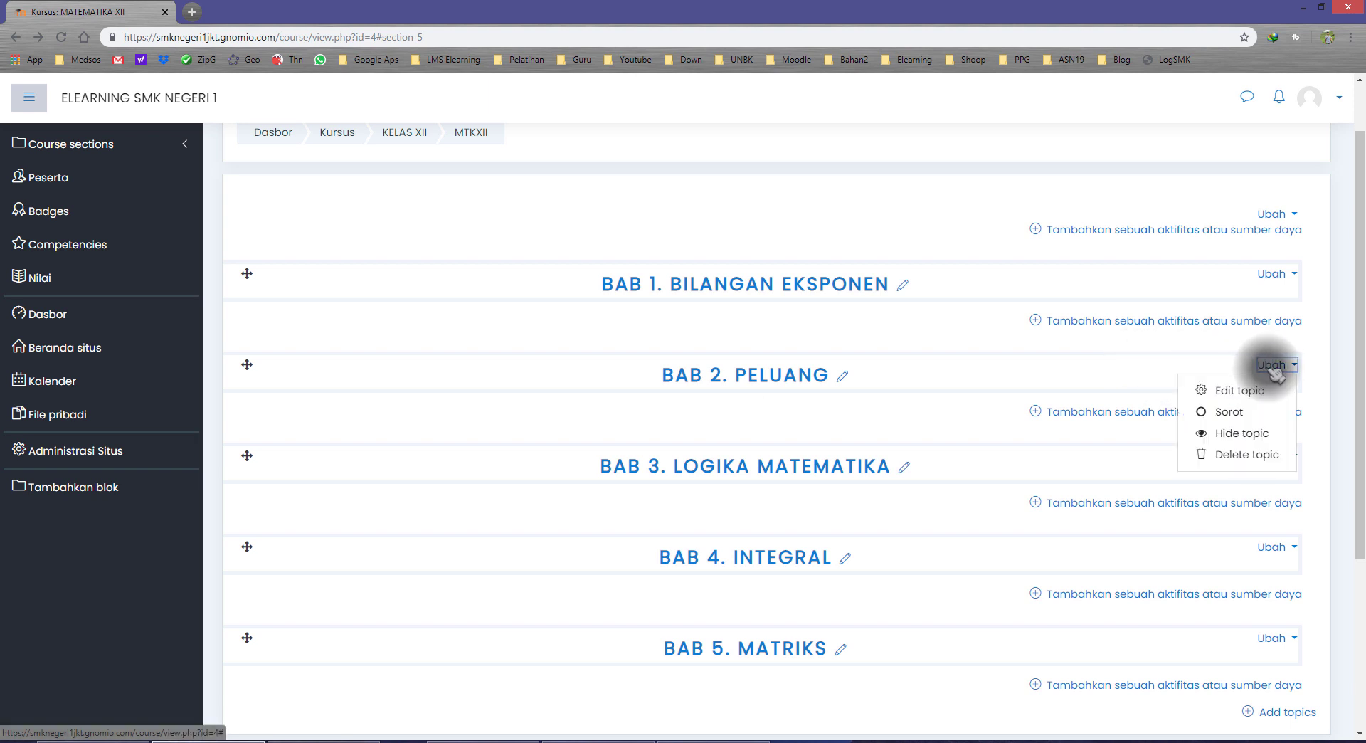
click(1243, 433)
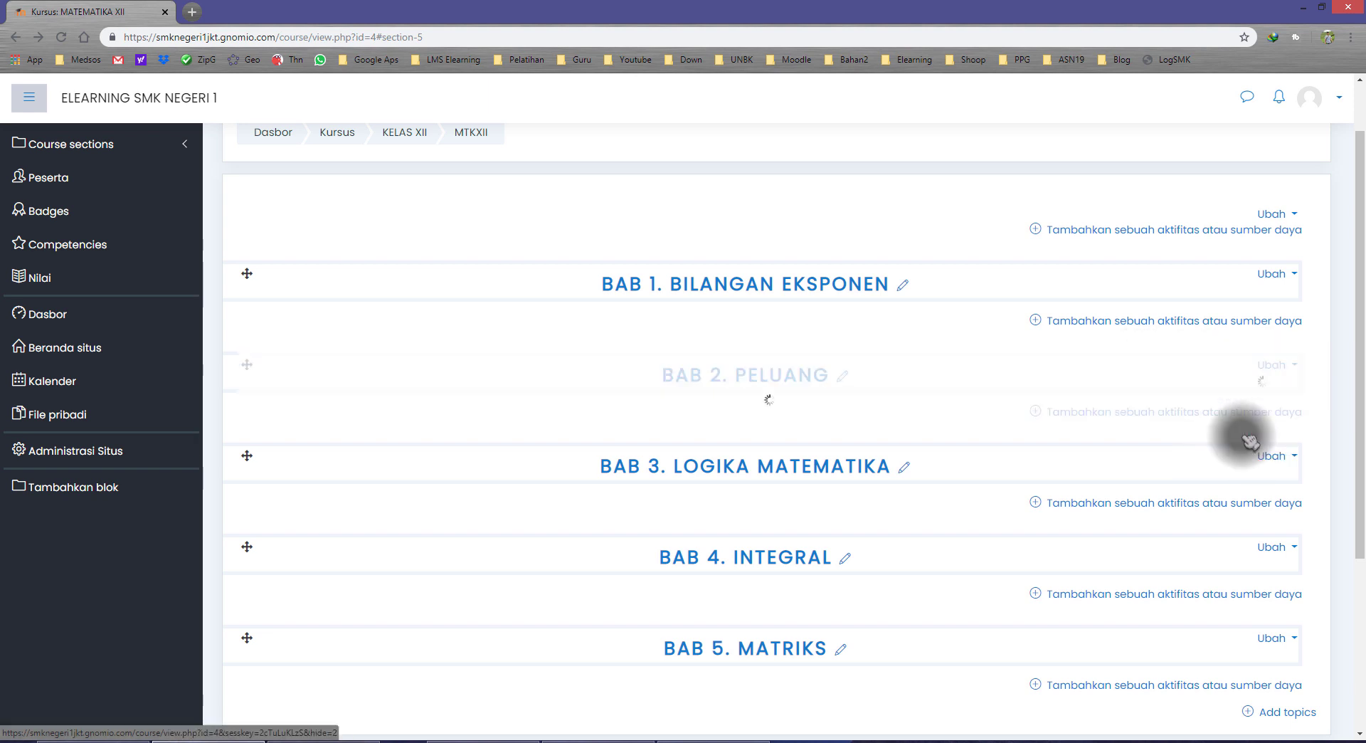
click(1273, 473)
click(1236, 541)
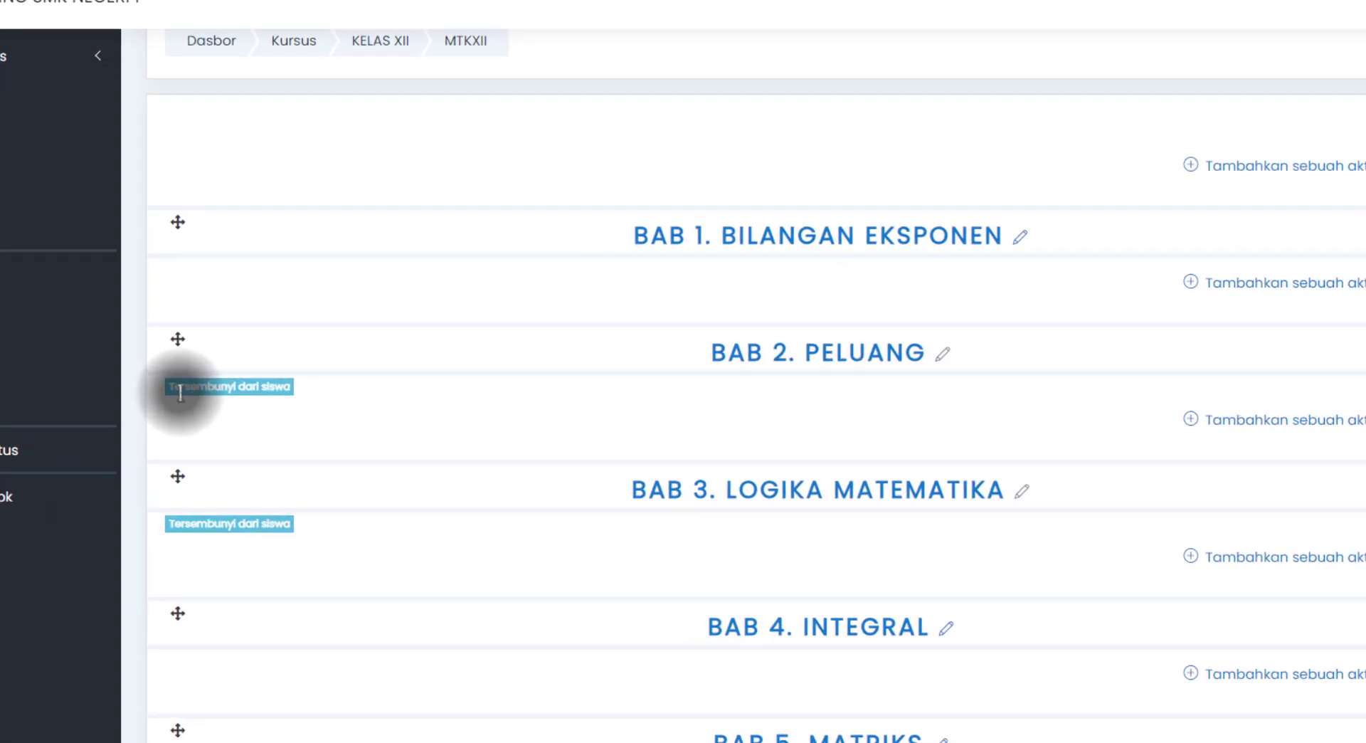
drag(178, 388, 313, 389)
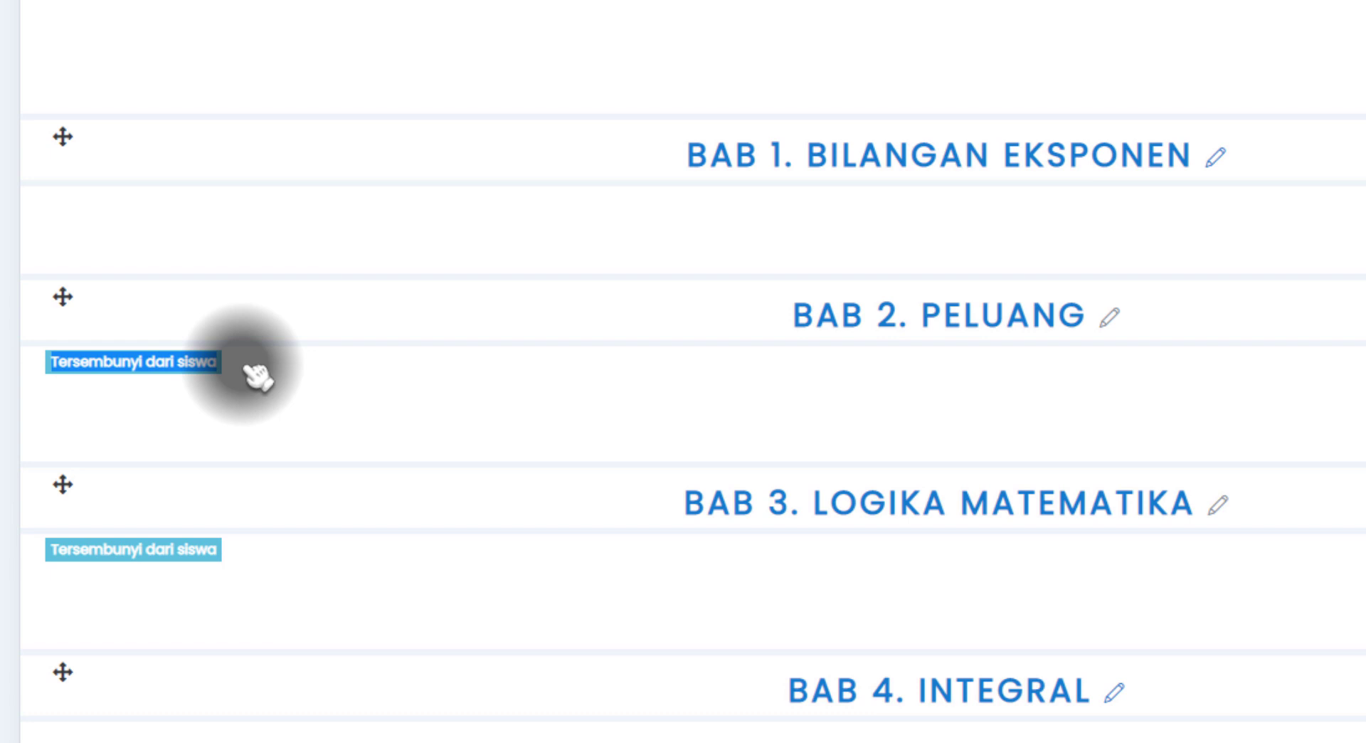
click(299, 389)
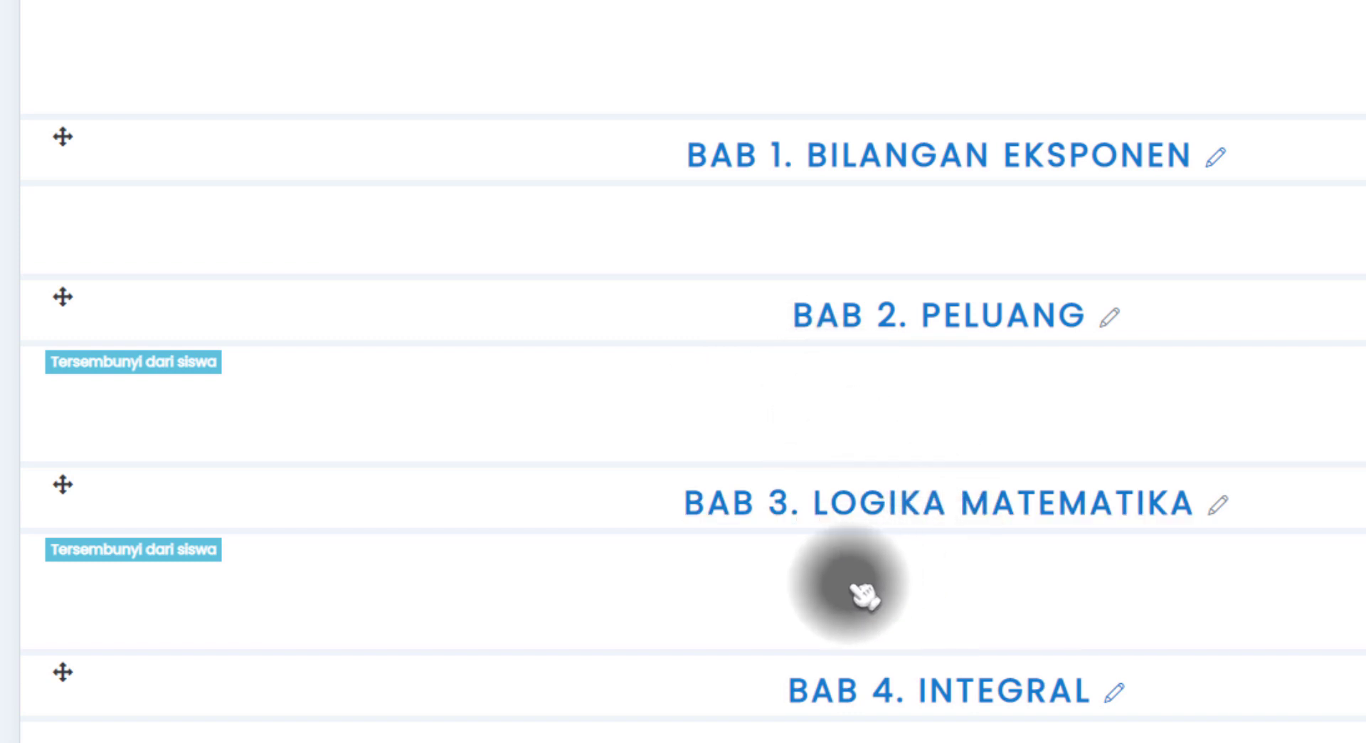
Step: Hide the topics BAB 4. INTEGRAL and BAB 5. MATRIKS from students
scroll(863, 594, down, 1)
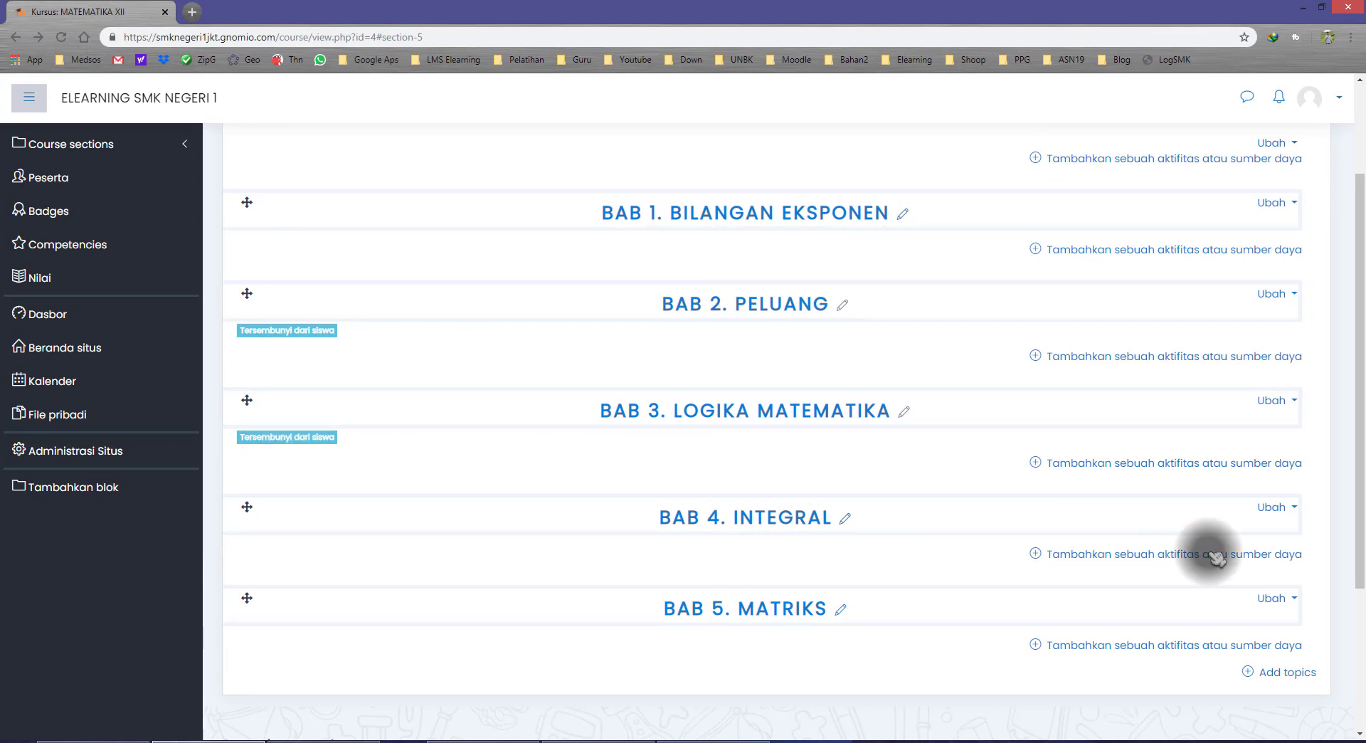
click(1272, 508)
click(1225, 567)
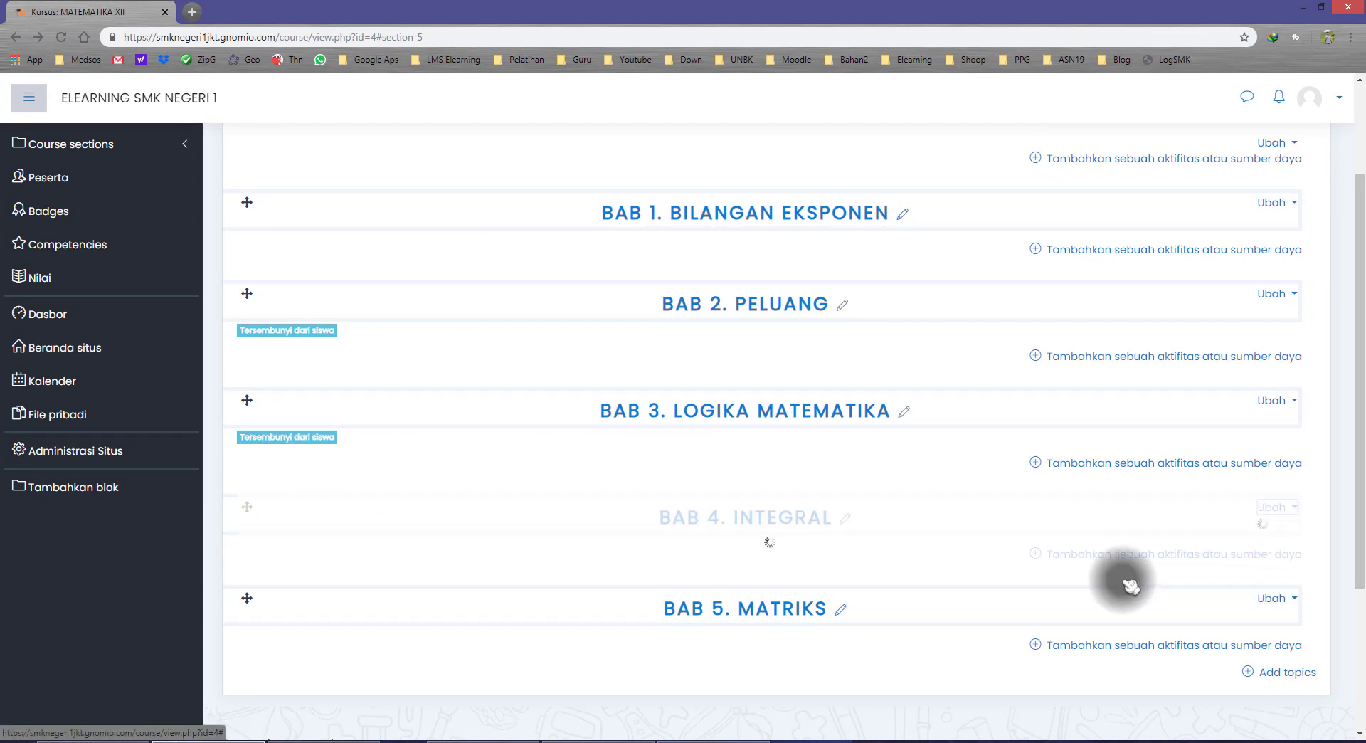
click(1272, 612)
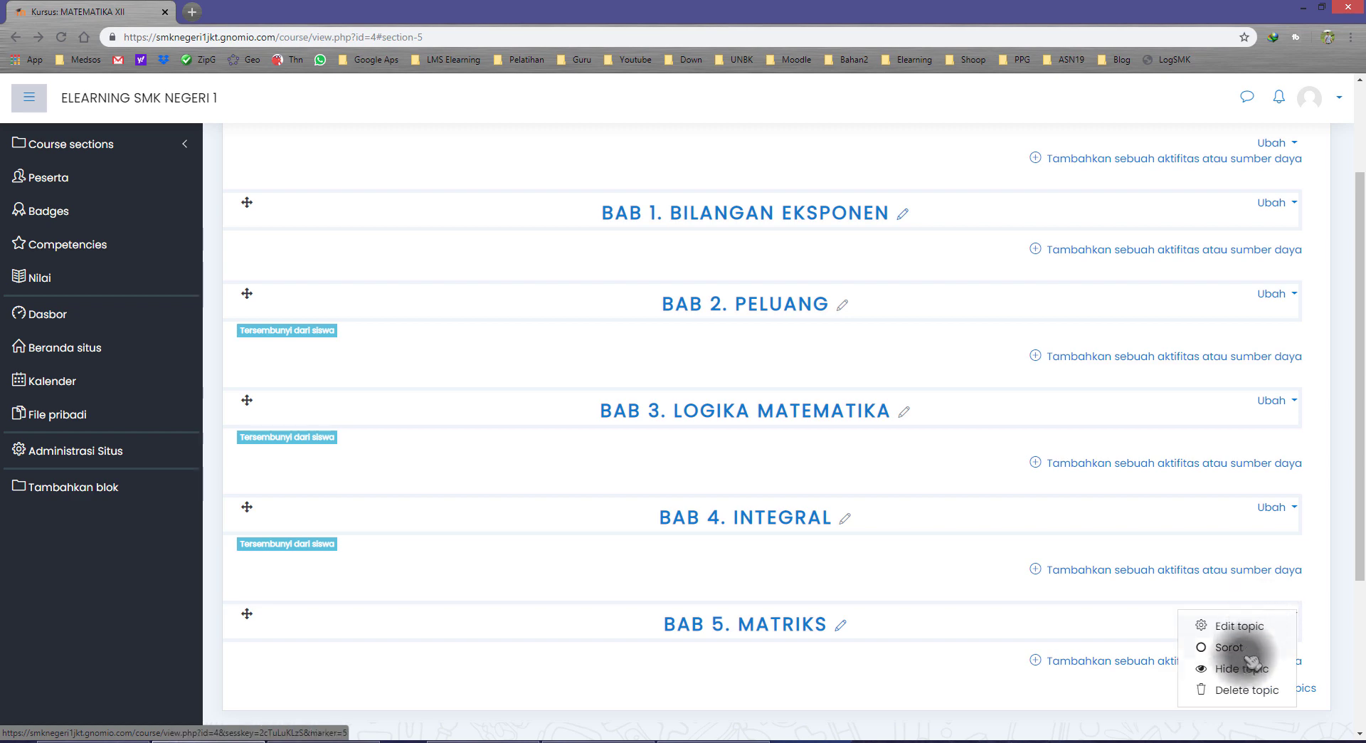
click(1245, 670)
scroll(854, 585, down, 3)
scroll(875, 573, up, 4)
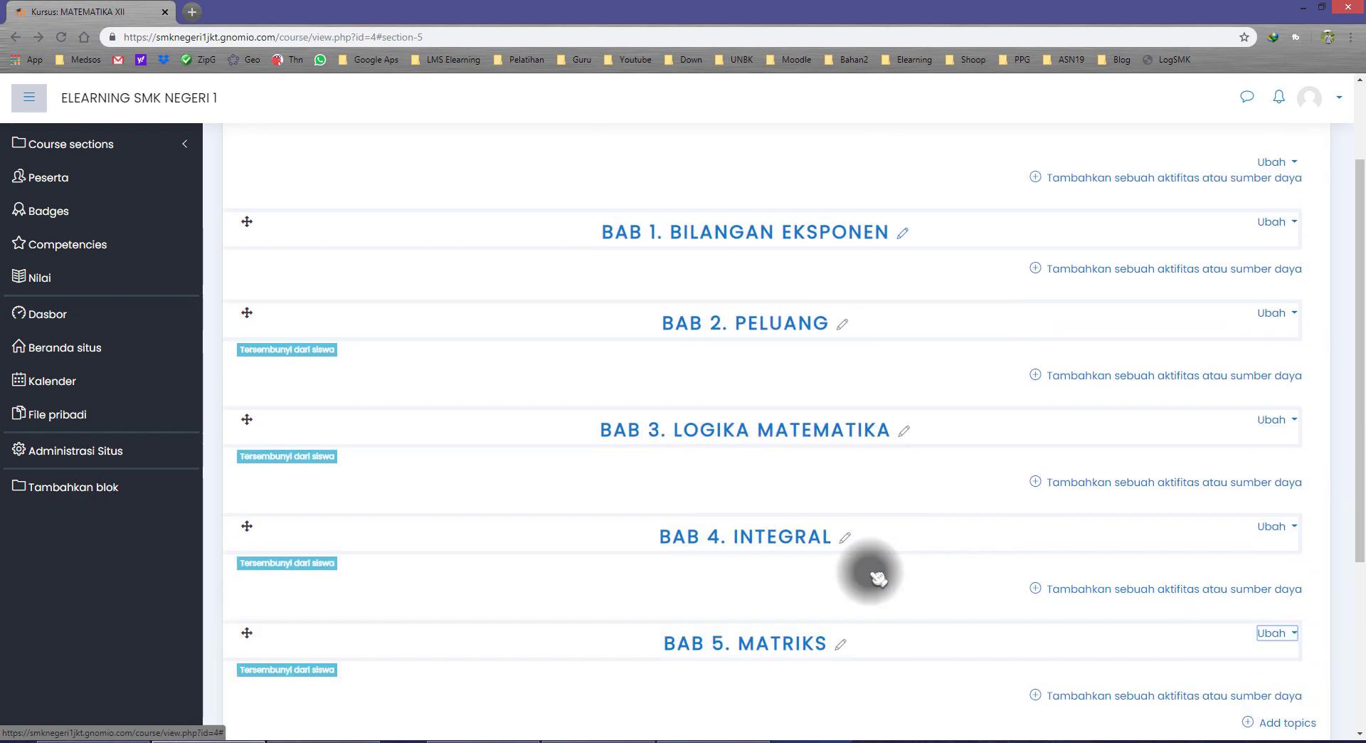
Step: Make the hidden topic BAB 2. PELUANG visible to students again
scroll(776, 545, down, 3)
scroll(783, 541, up, 4)
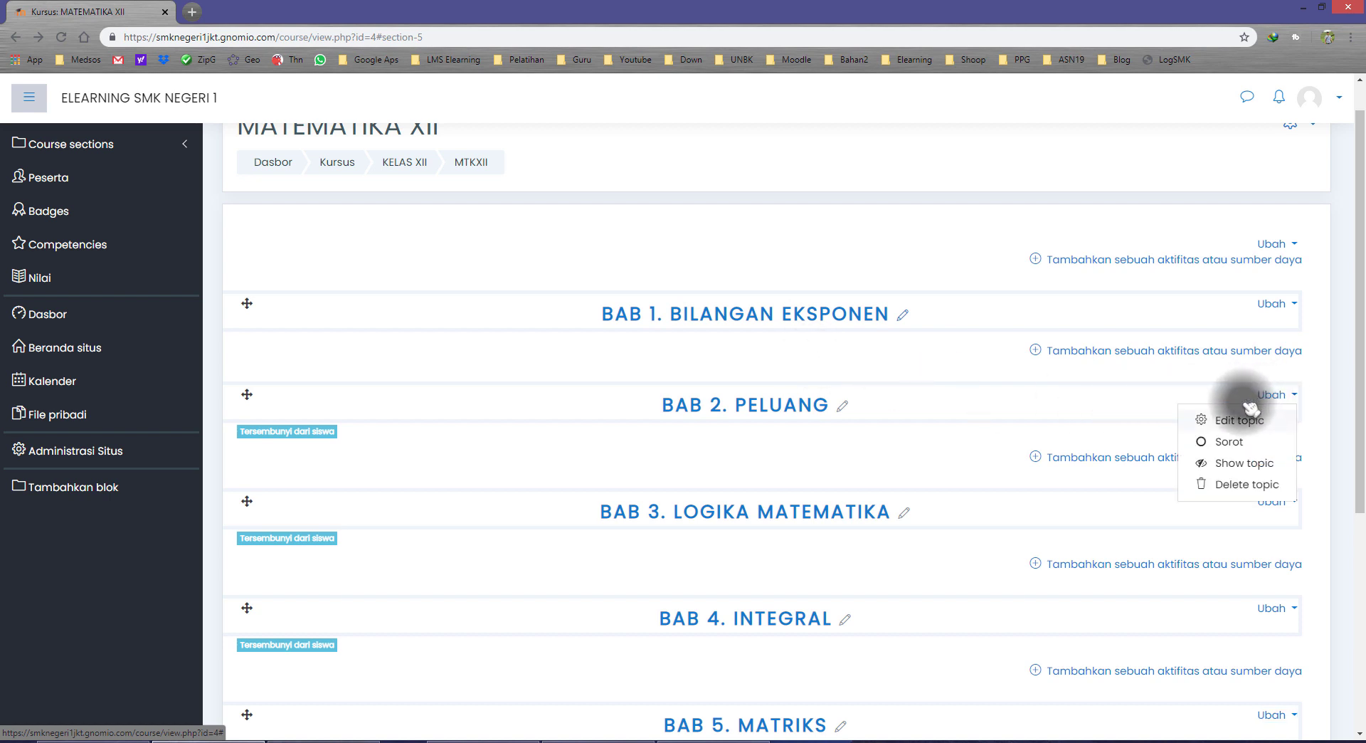
click(1213, 463)
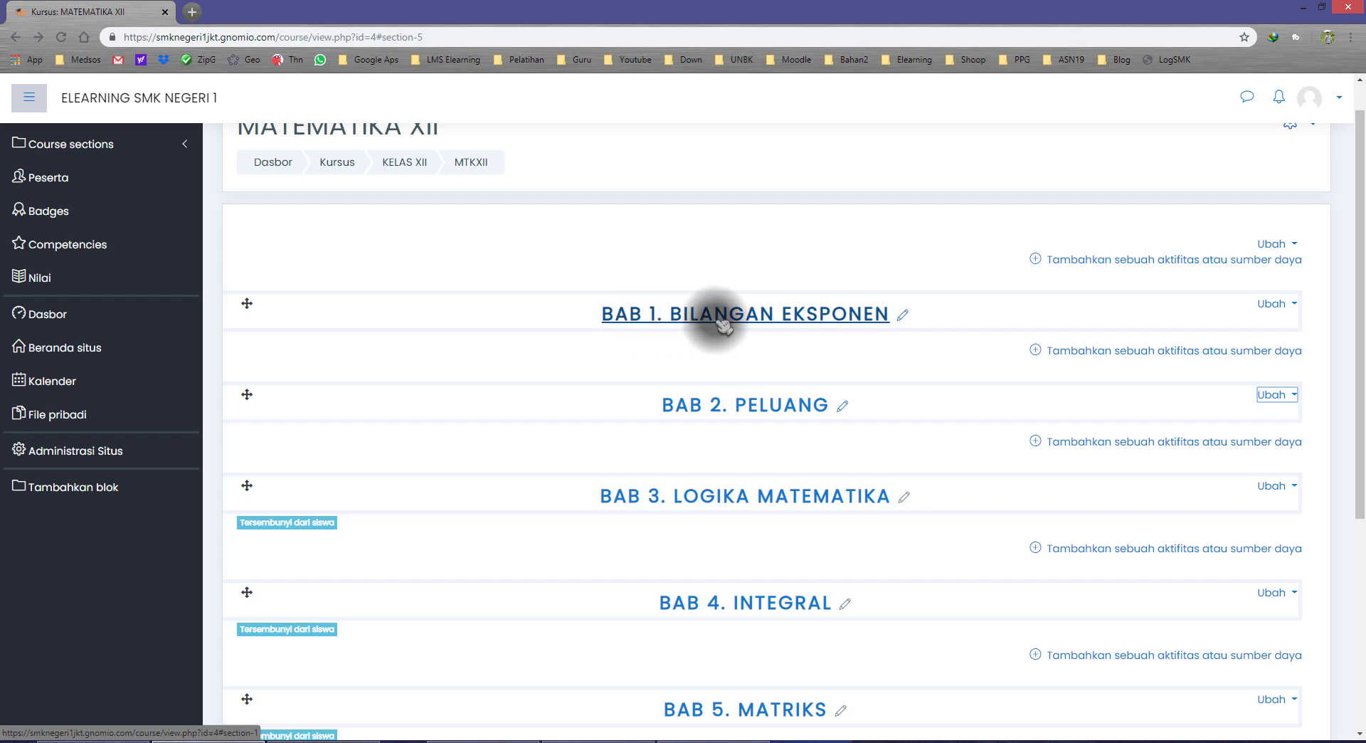
Step: Hide the topic BAB 1. BILANGAN EKSPONEN from students and show it again
click(1286, 304)
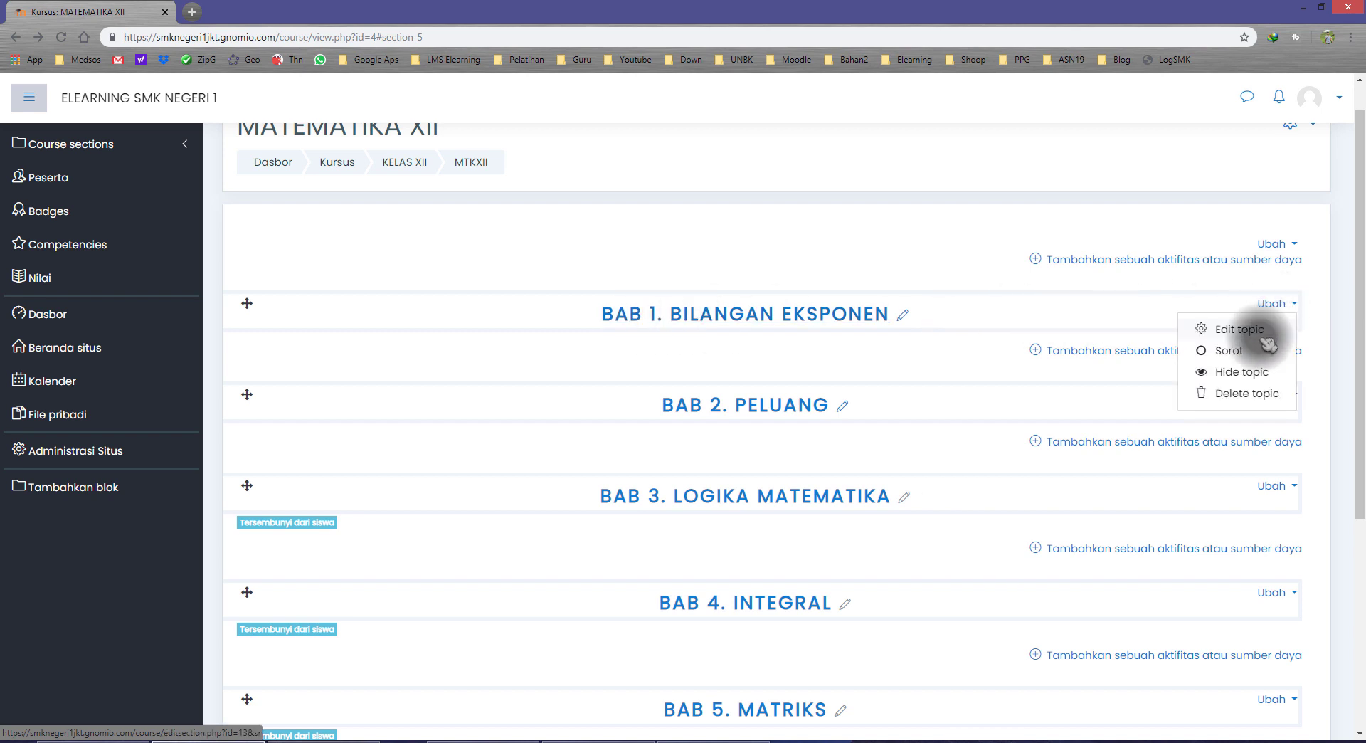
click(1184, 369)
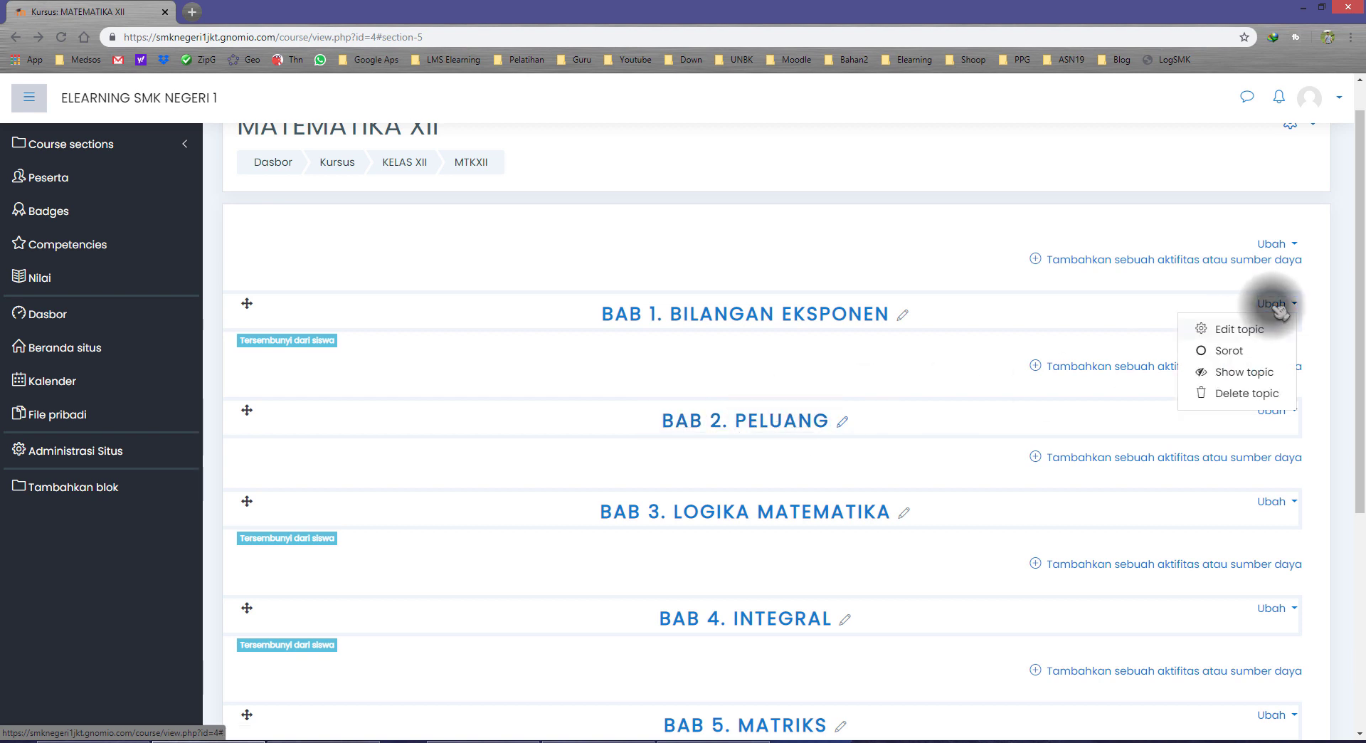
click(1244, 371)
Step: Highlight the topic BAB 2. PELUANG and remove the highlight again
click(1274, 394)
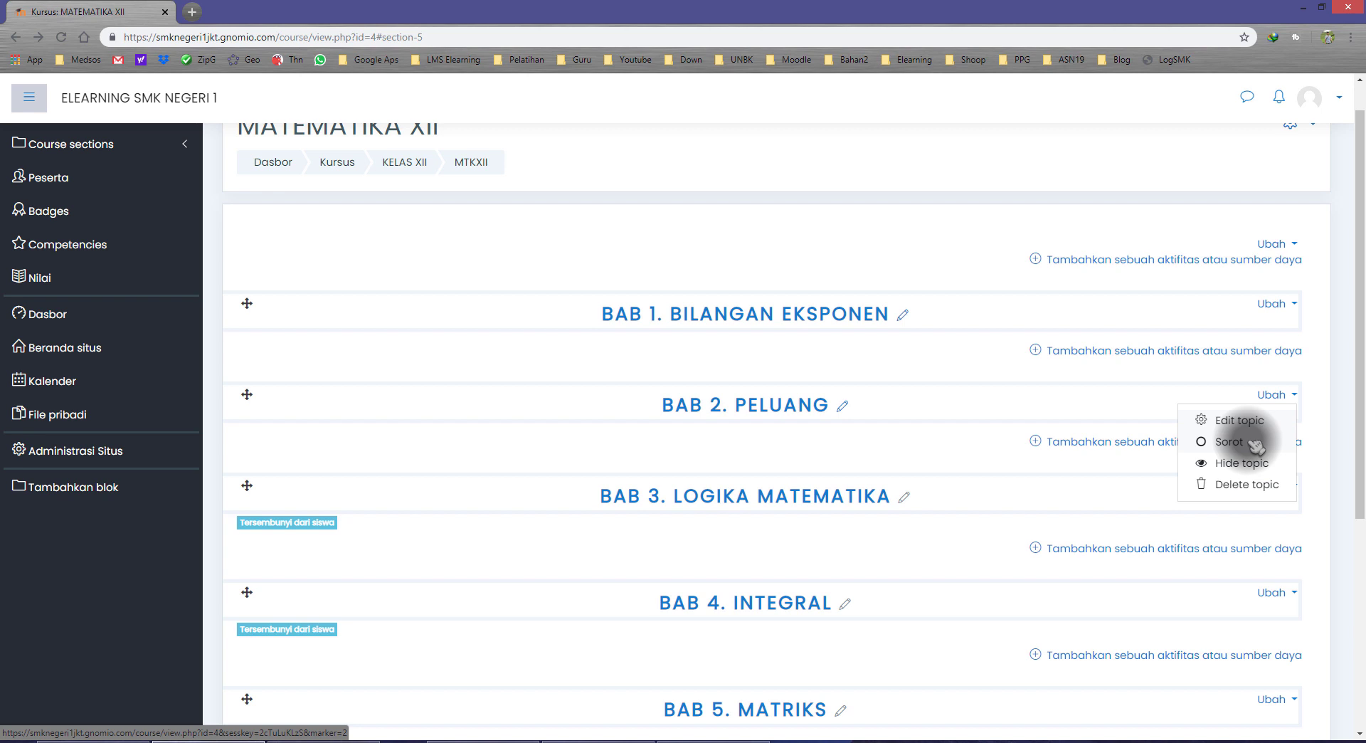
click(1229, 442)
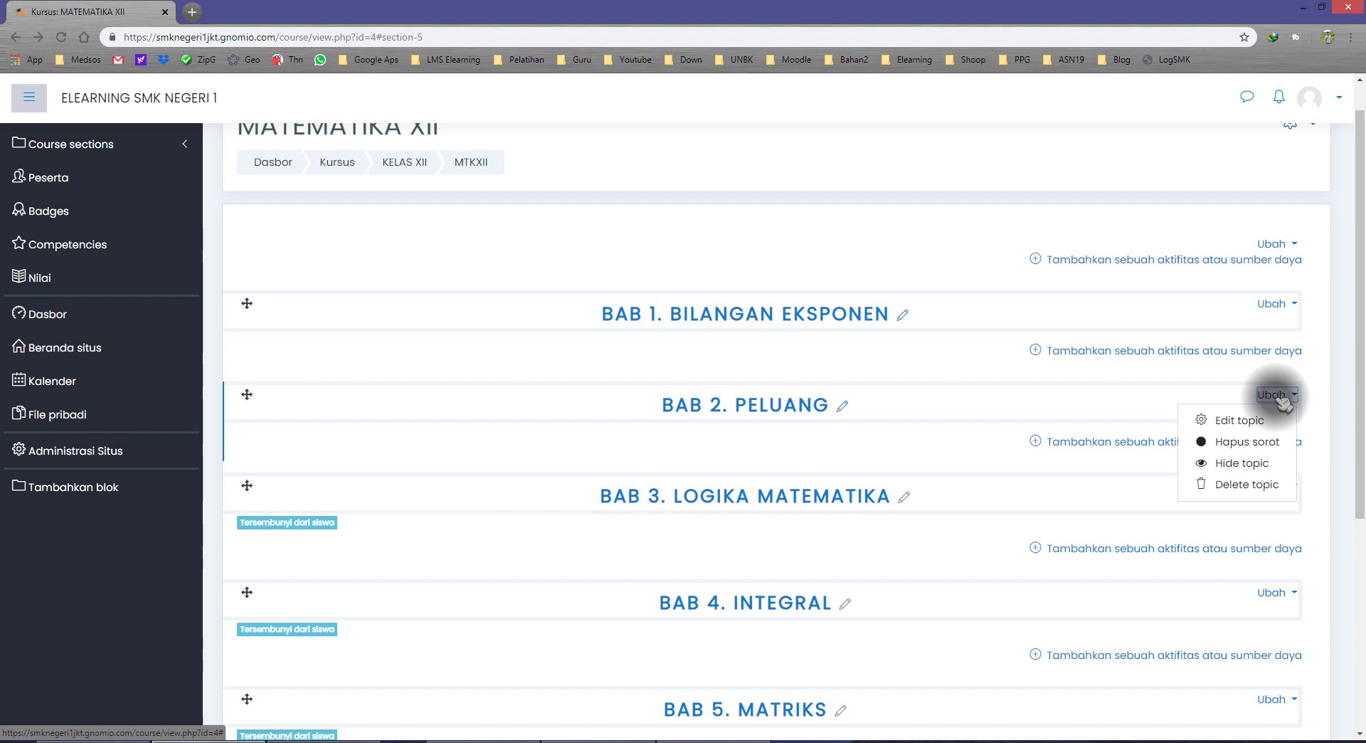
click(1238, 441)
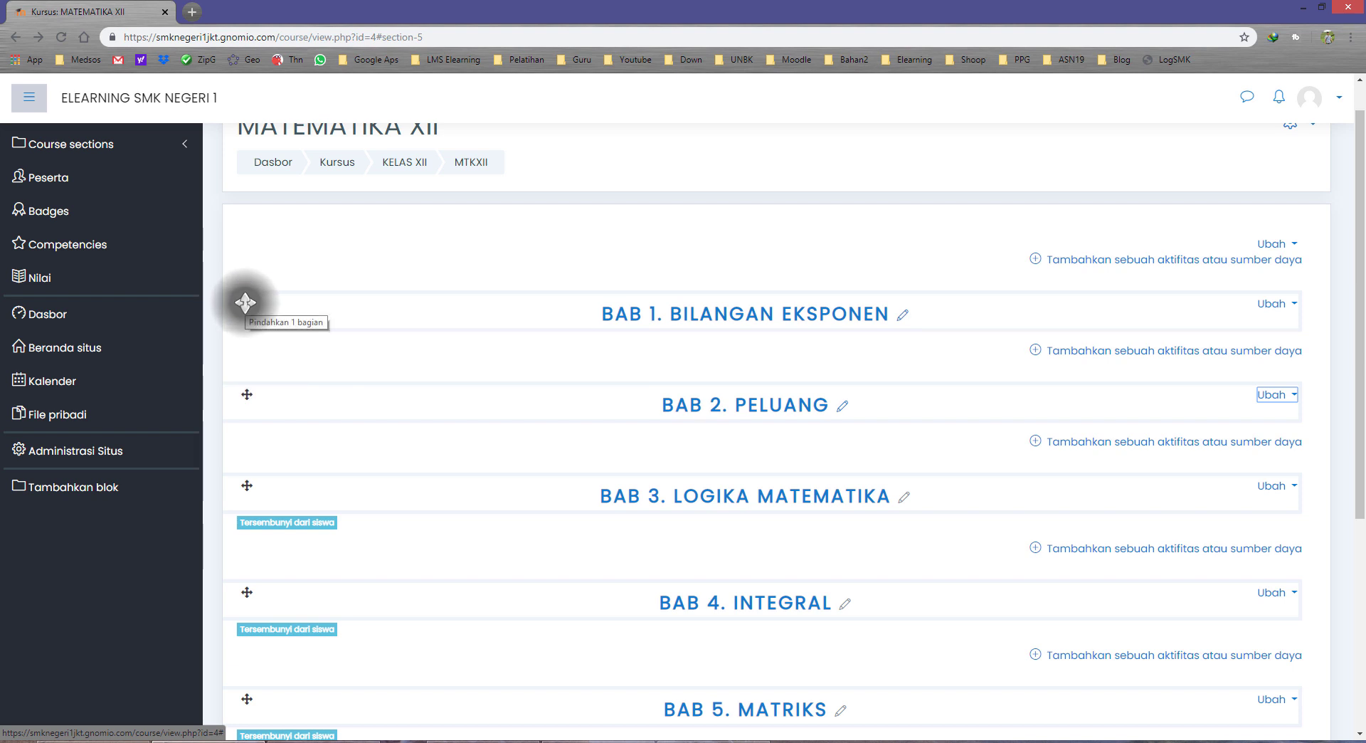
Step: Try moving BAB 5. MATRIKS above BAB 4. INTEGRAL and restore the original topic order
scroll(534, 484, down, 3)
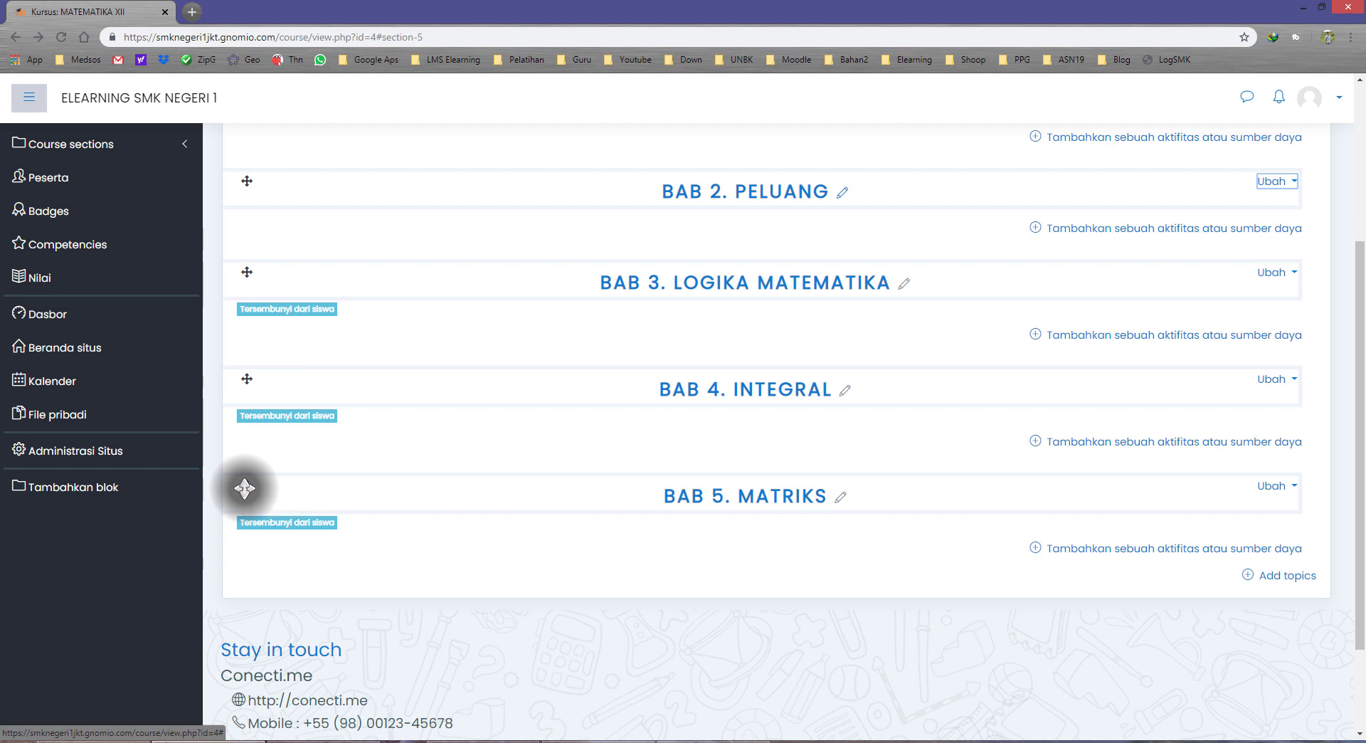
drag(252, 485, 269, 429)
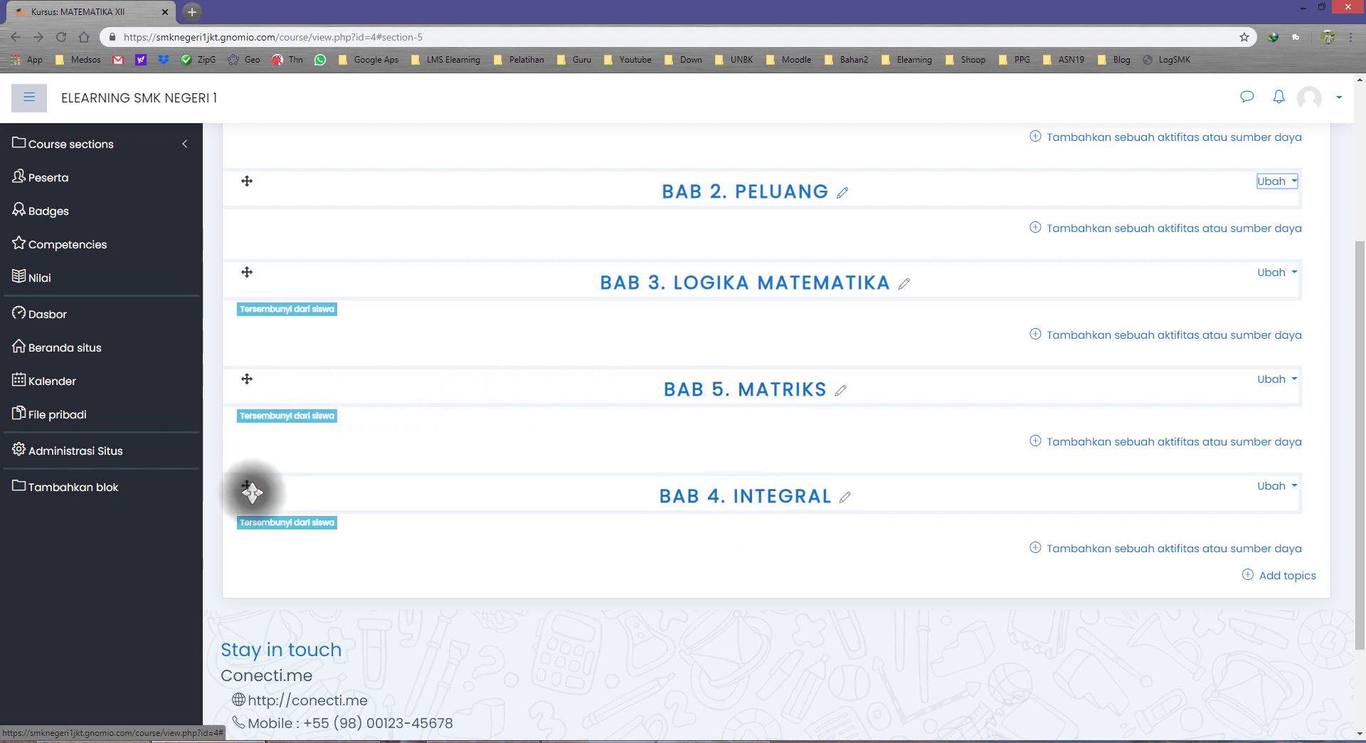
drag(247, 489, 274, 405)
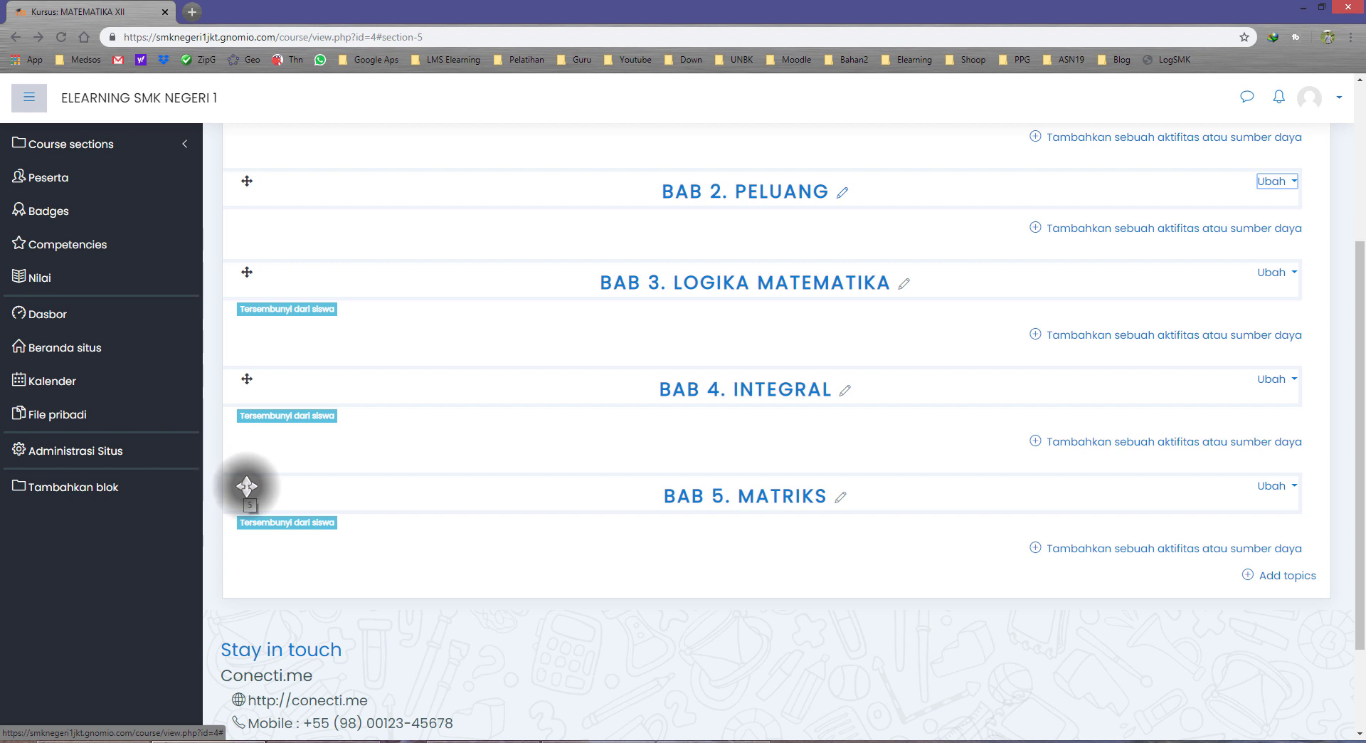
Step: Move BAB 5. MATRIKS above BAB 4. INTEGRAL and renumber the two topics as "BAB 4. MATRIKS" and "BAB 5. INTEGRAL"
drag(247, 486, 281, 452)
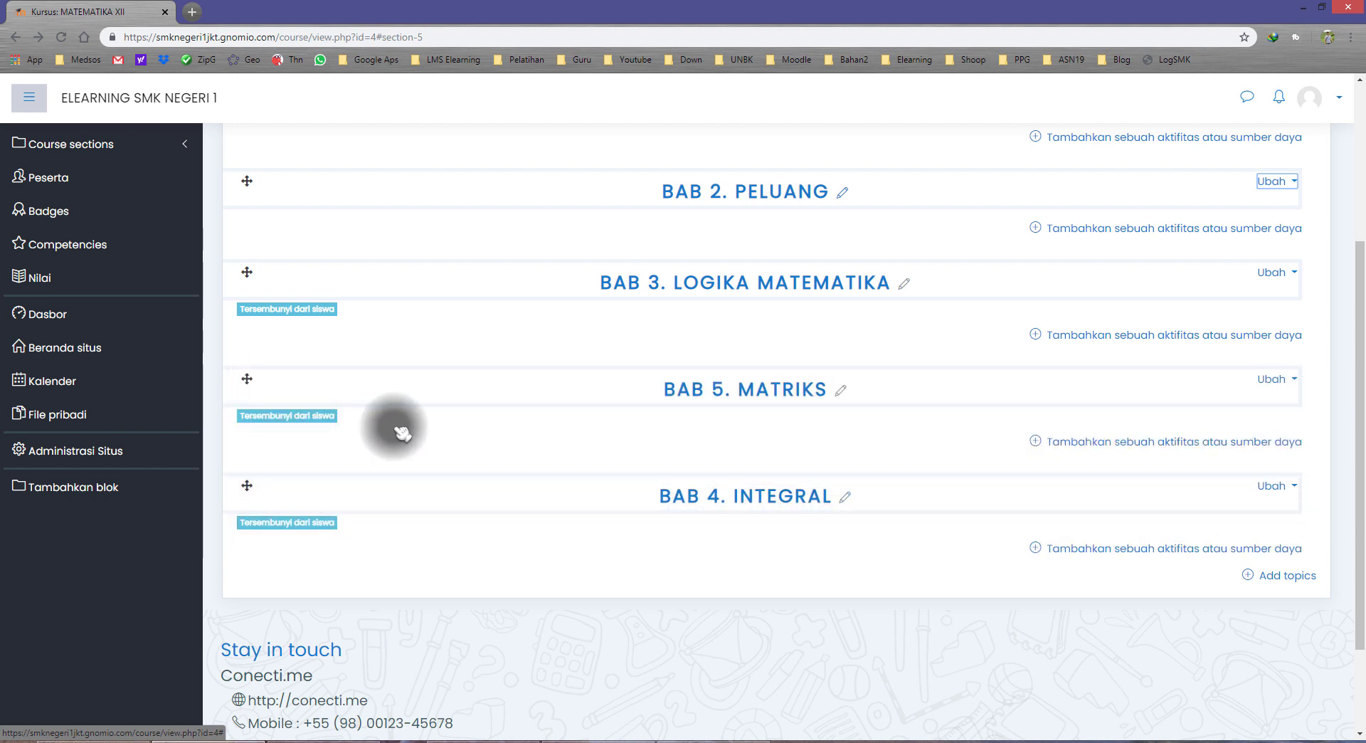
click(843, 392)
click(297, 388)
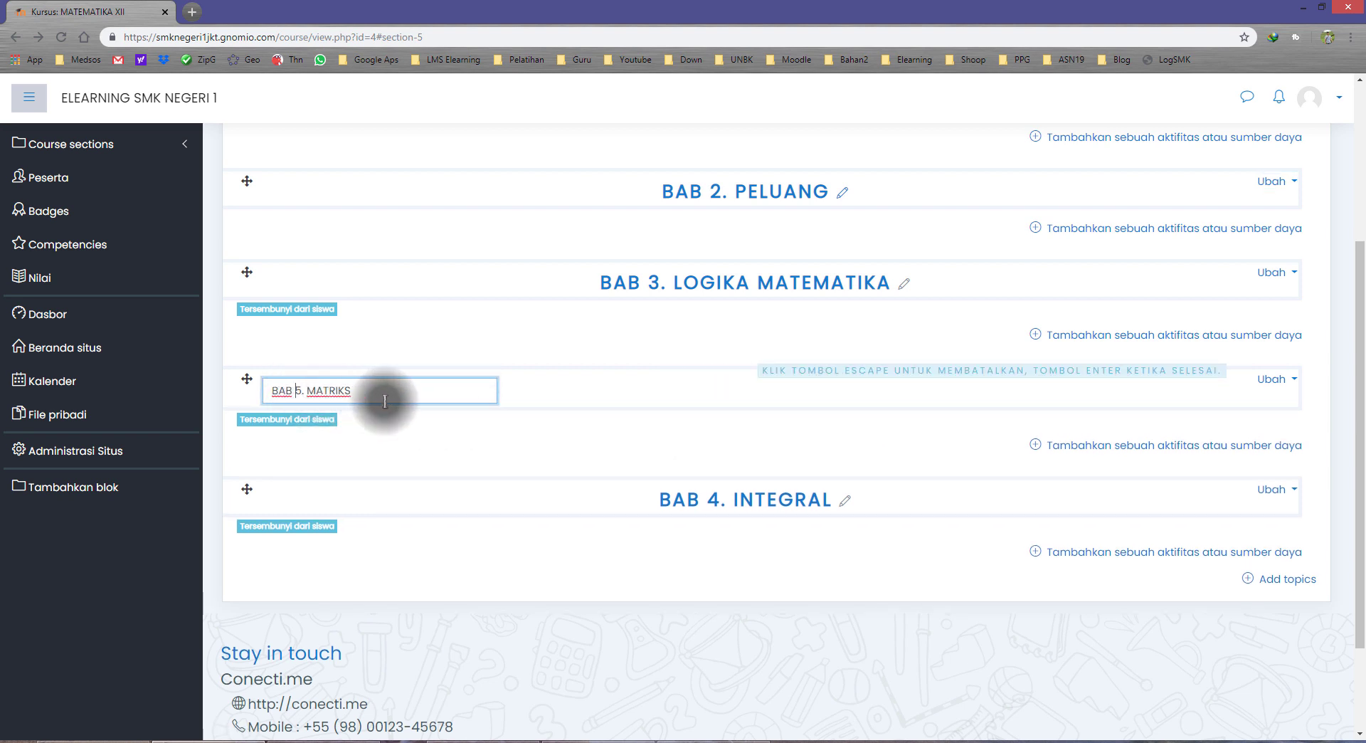
text(4)
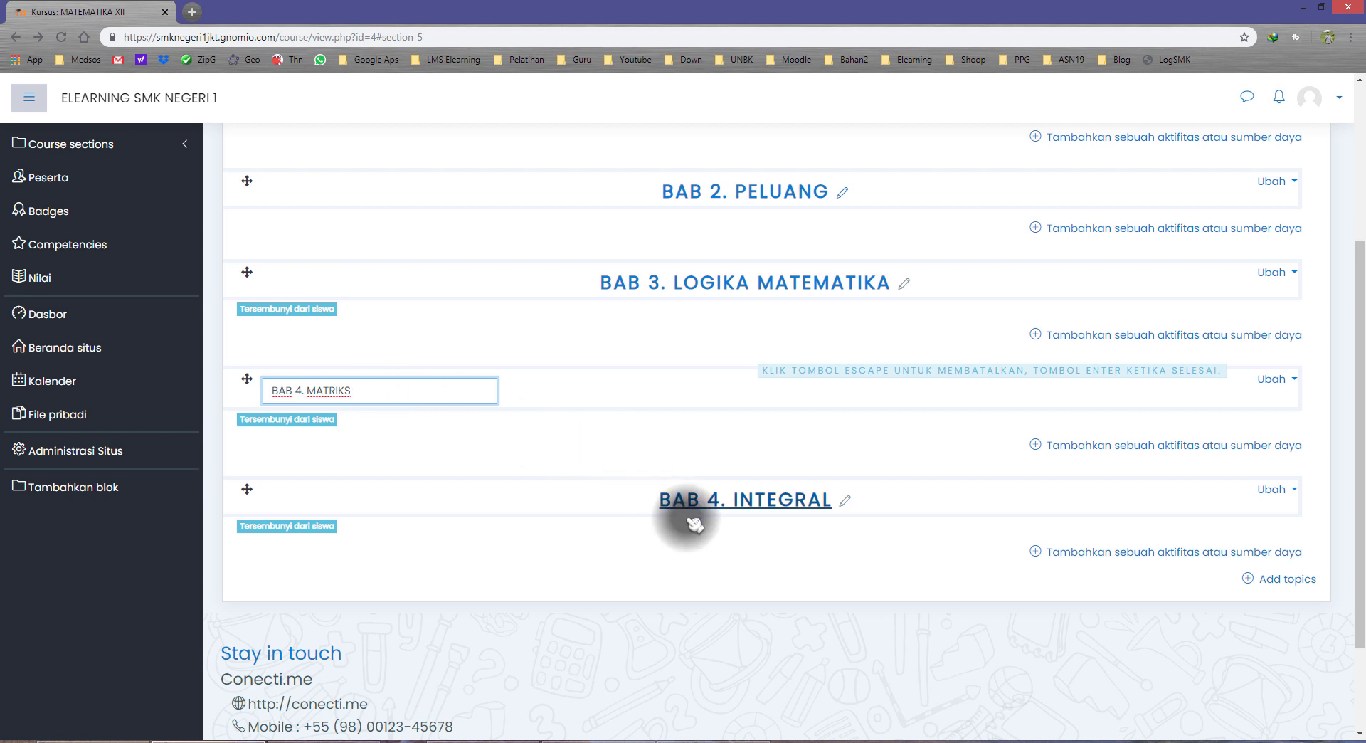
key(Return)
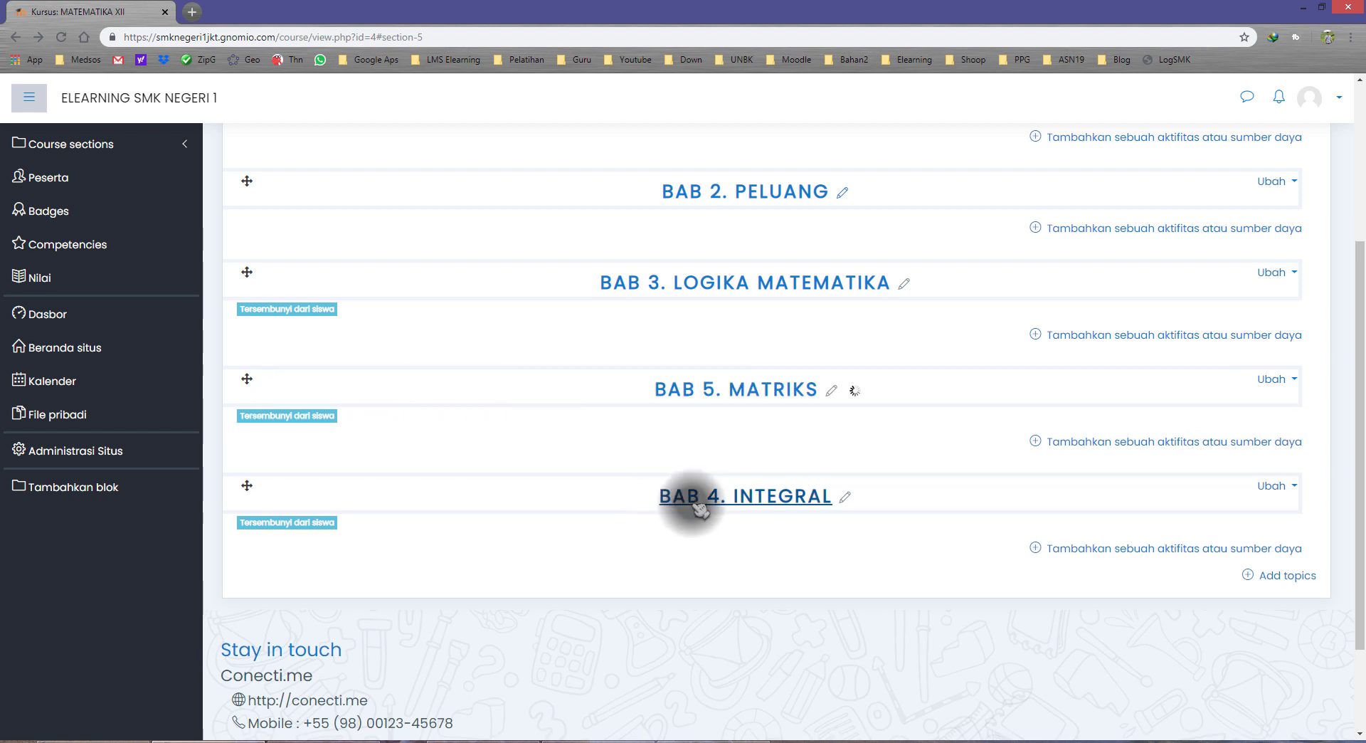
click(846, 497)
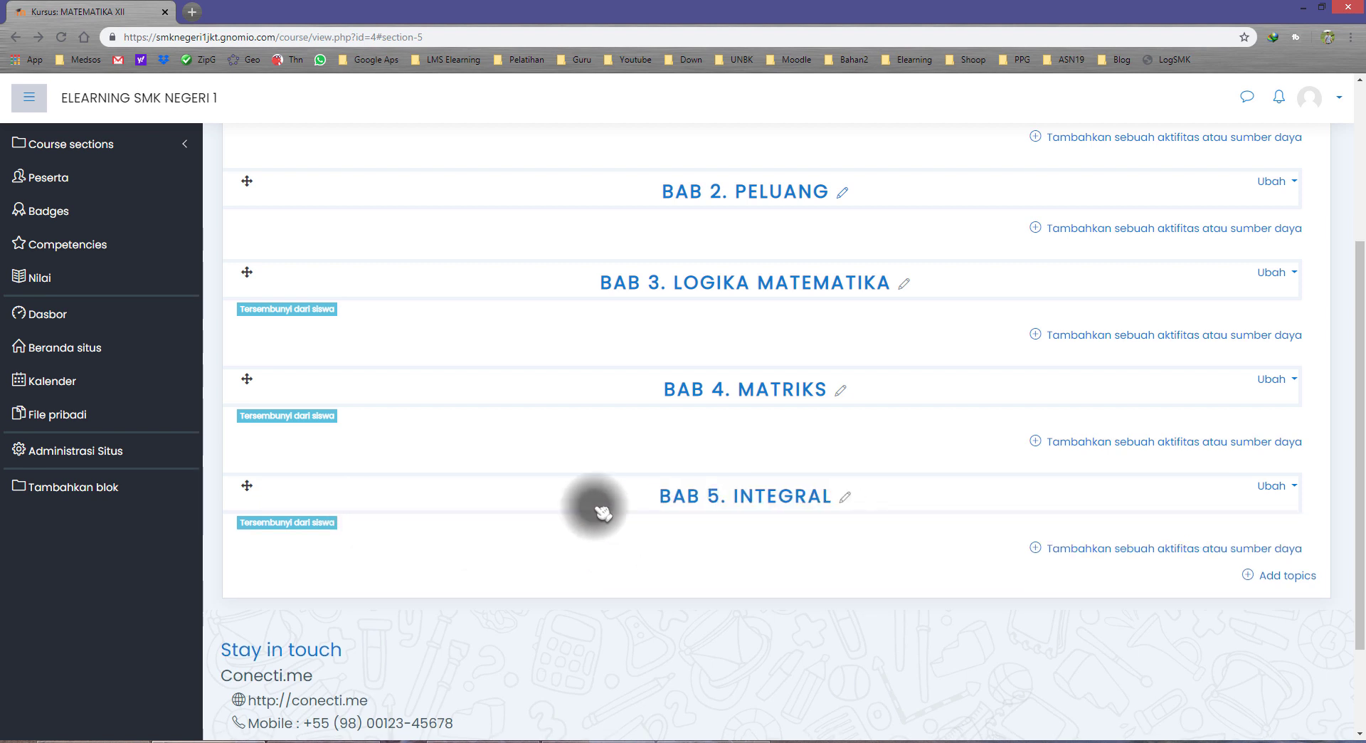
scroll(590, 552, up, 2)
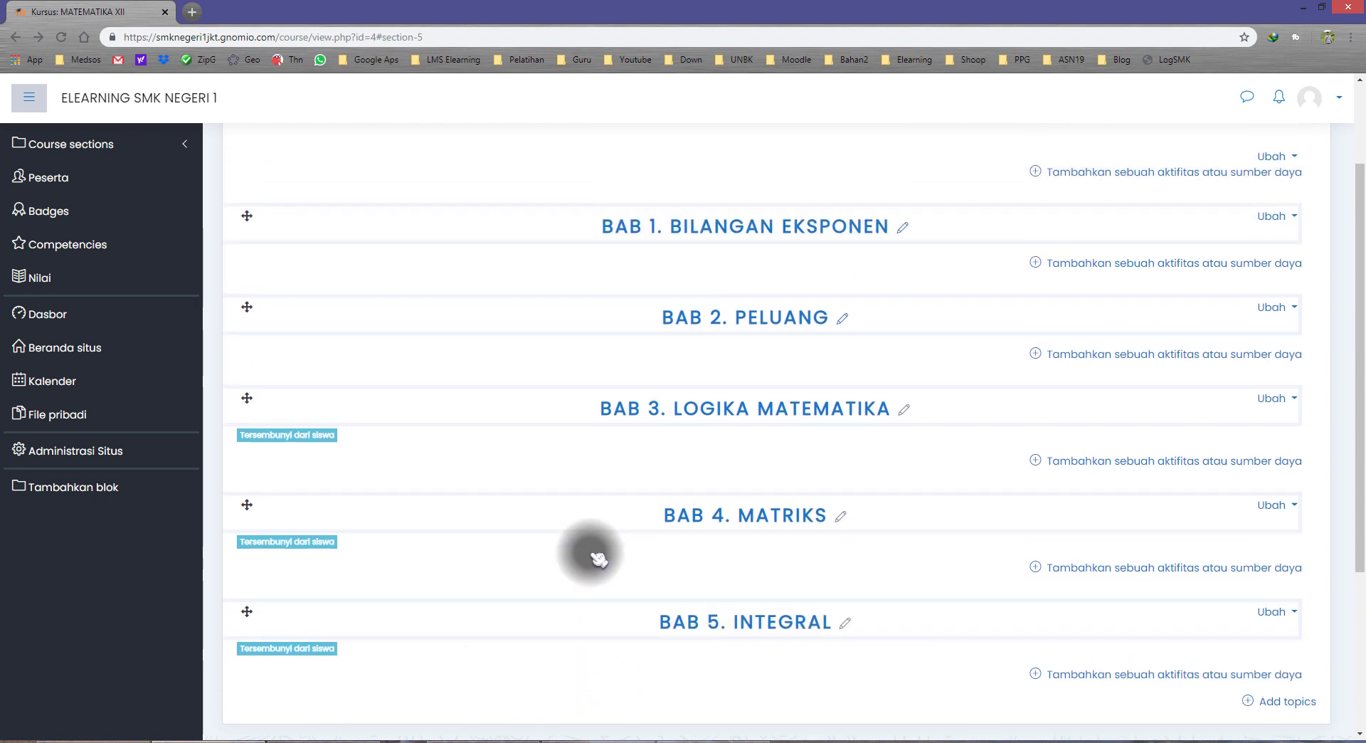
scroll(591, 552, down, 2)
scroll(669, 569, up, 4)
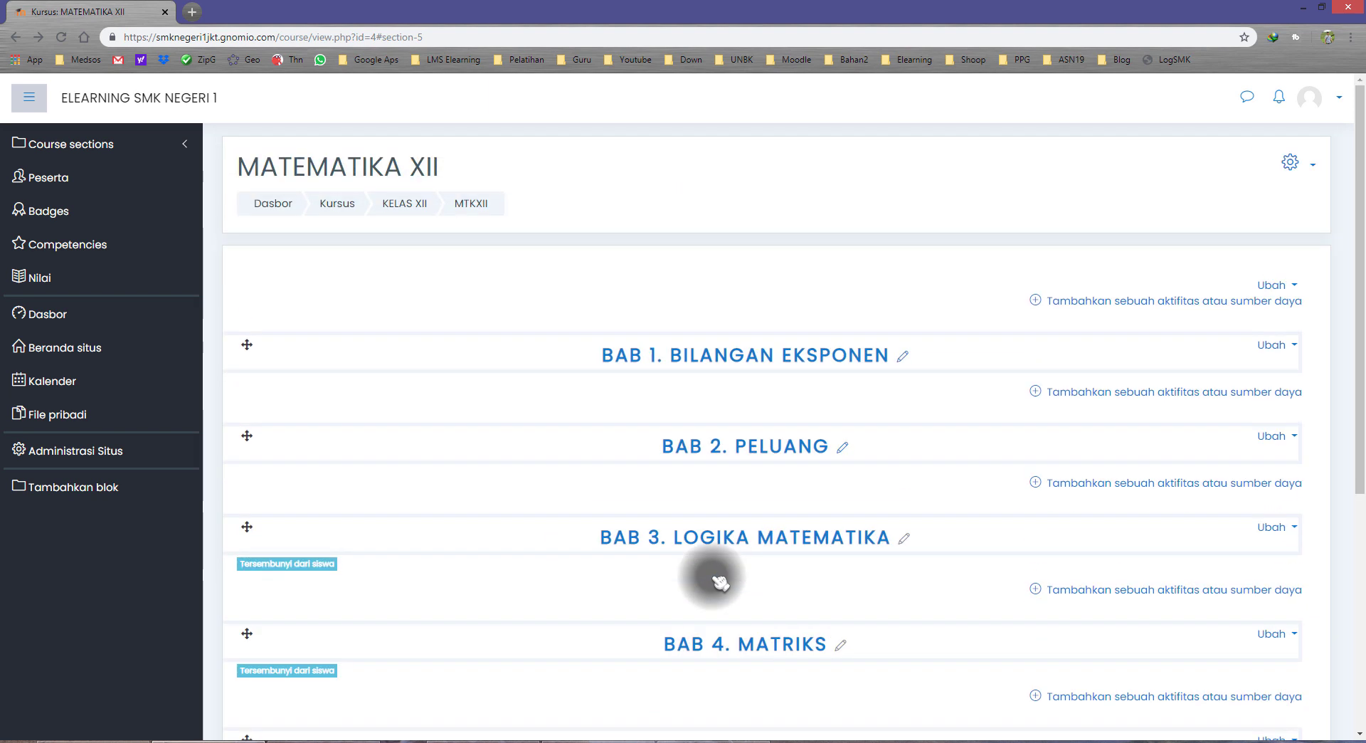
scroll(641, 566, down, 3)
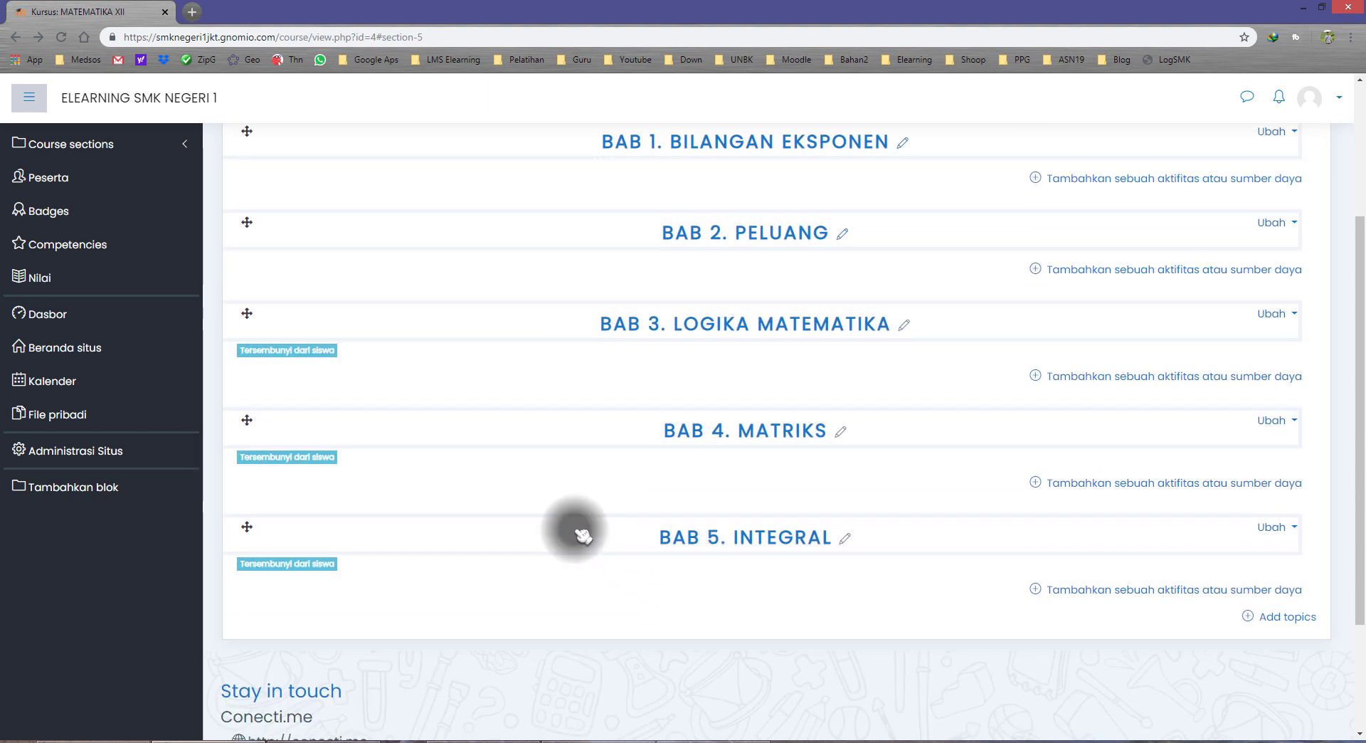
scroll(580, 532, up, 1)
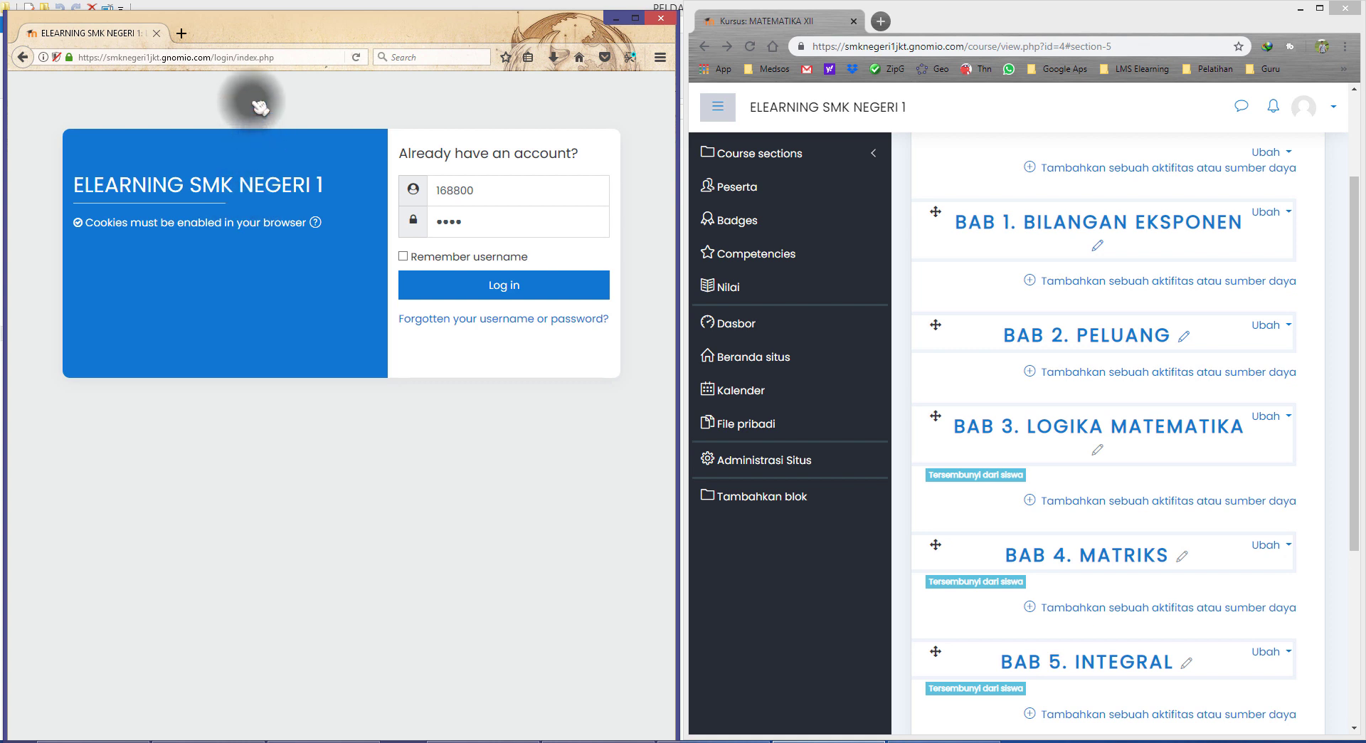
Step: Switch to the Firefox window, log in to ELEARNING SMK NEGERI 1 with the prefilled account and collapse the dashboard's block drawer
drag(281, 31, 282, 27)
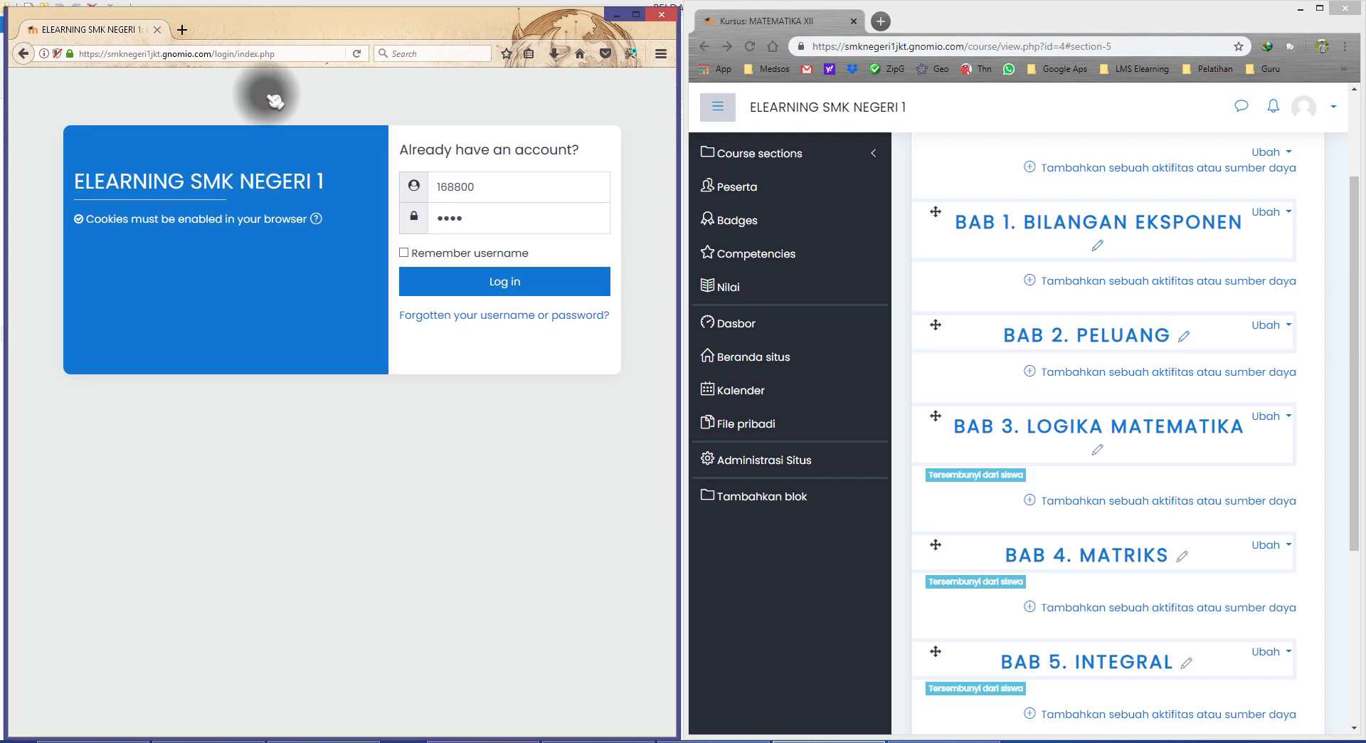
click(497, 186)
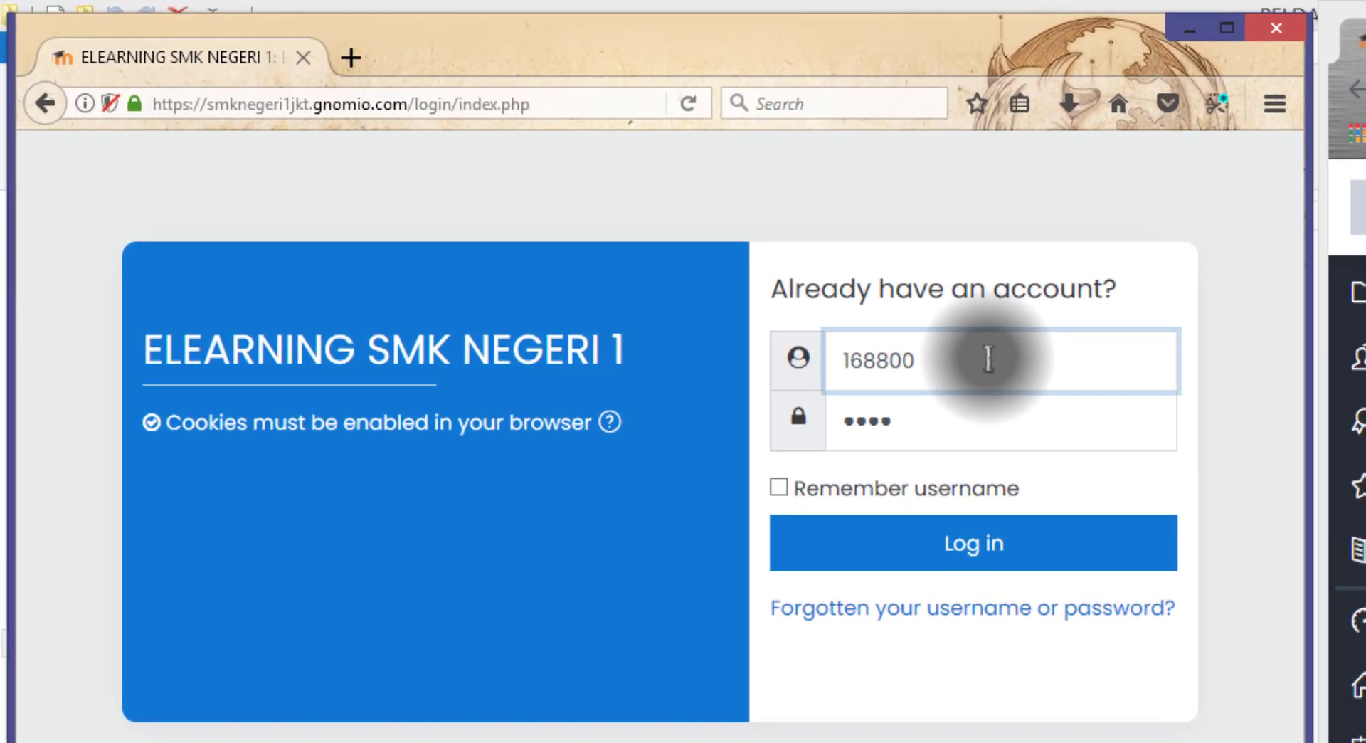
drag(990, 359, 817, 361)
click(882, 280)
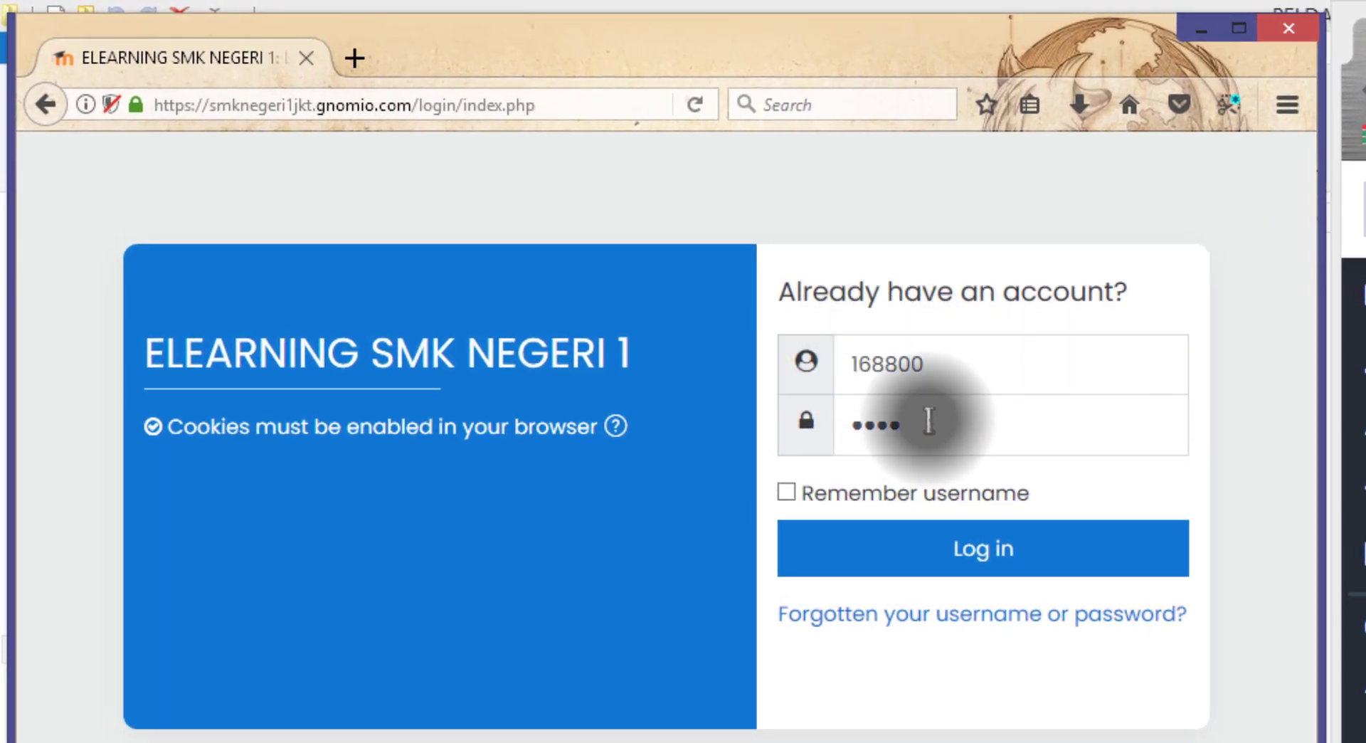
click(988, 550)
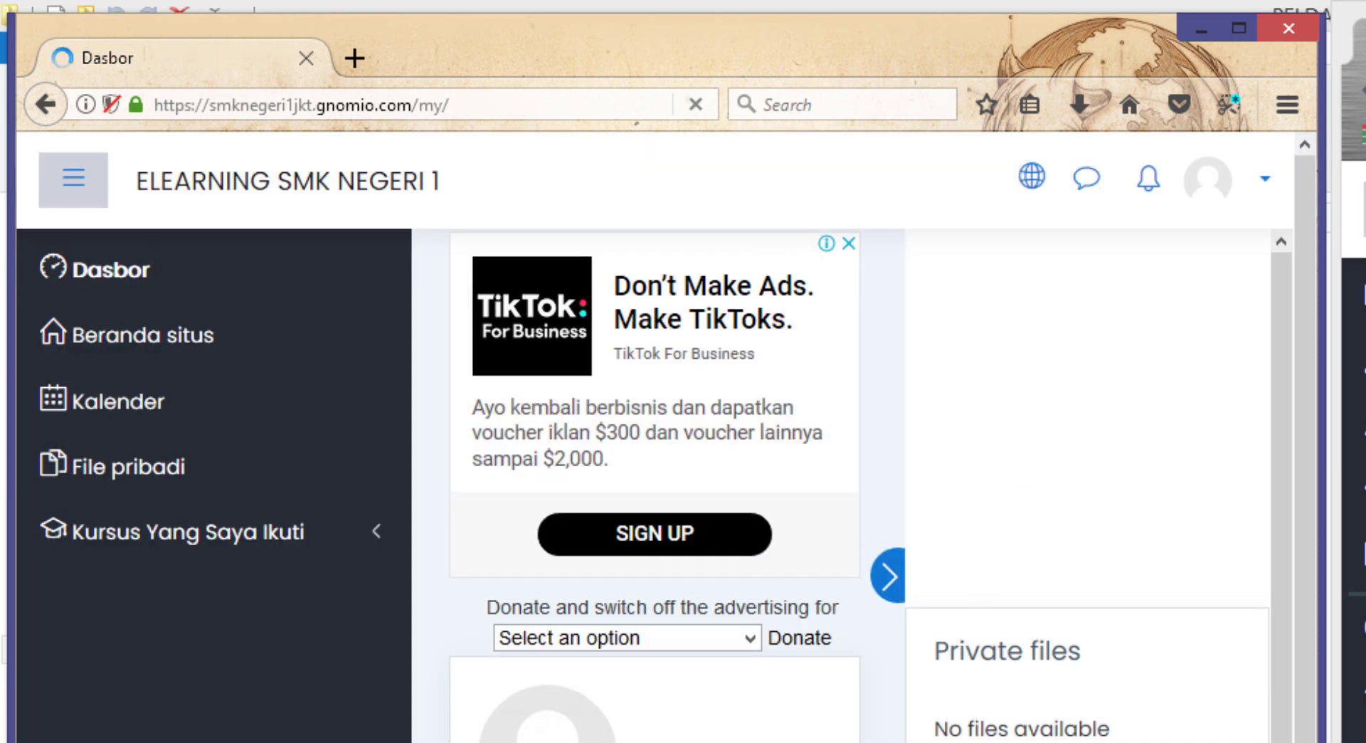
click(898, 585)
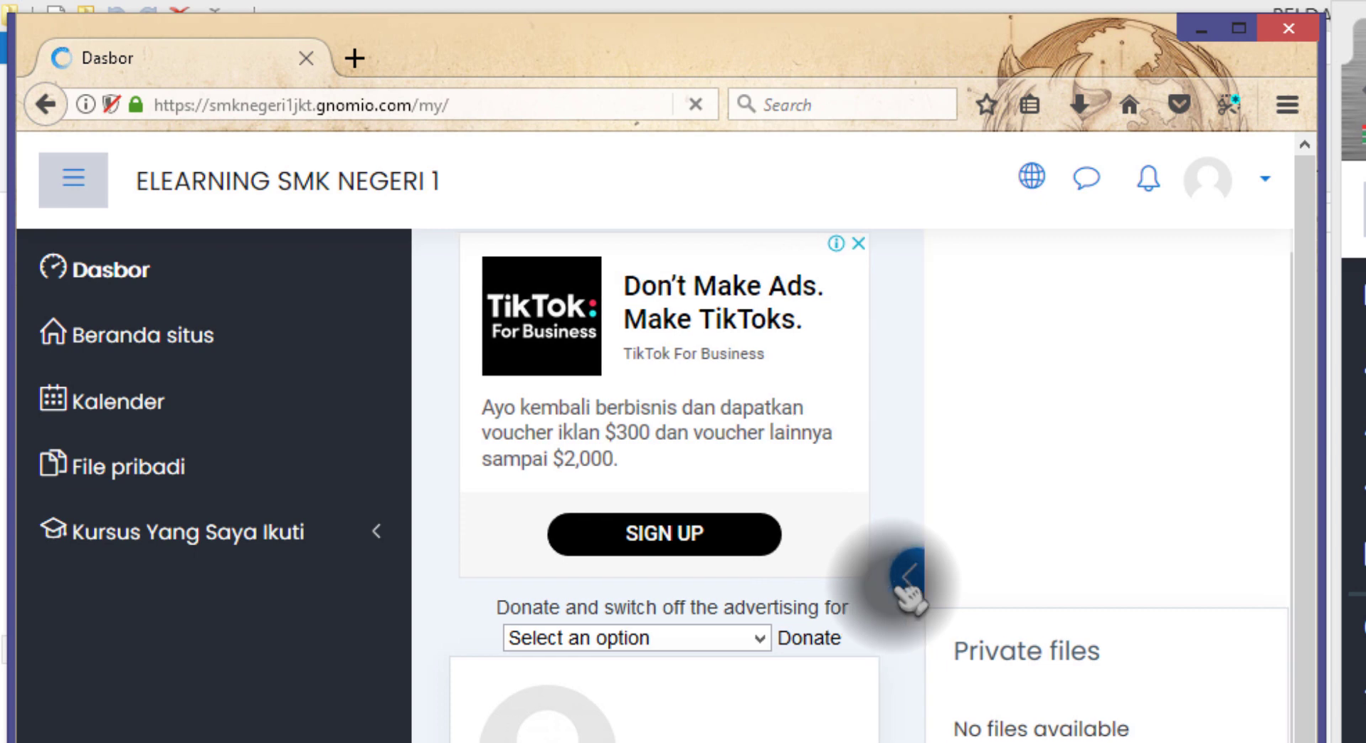
Step: Collapse the block drawer on the student's dashboard and open the MTKXII course from the enrolled courses
click(902, 585)
scroll(784, 569, down, 5)
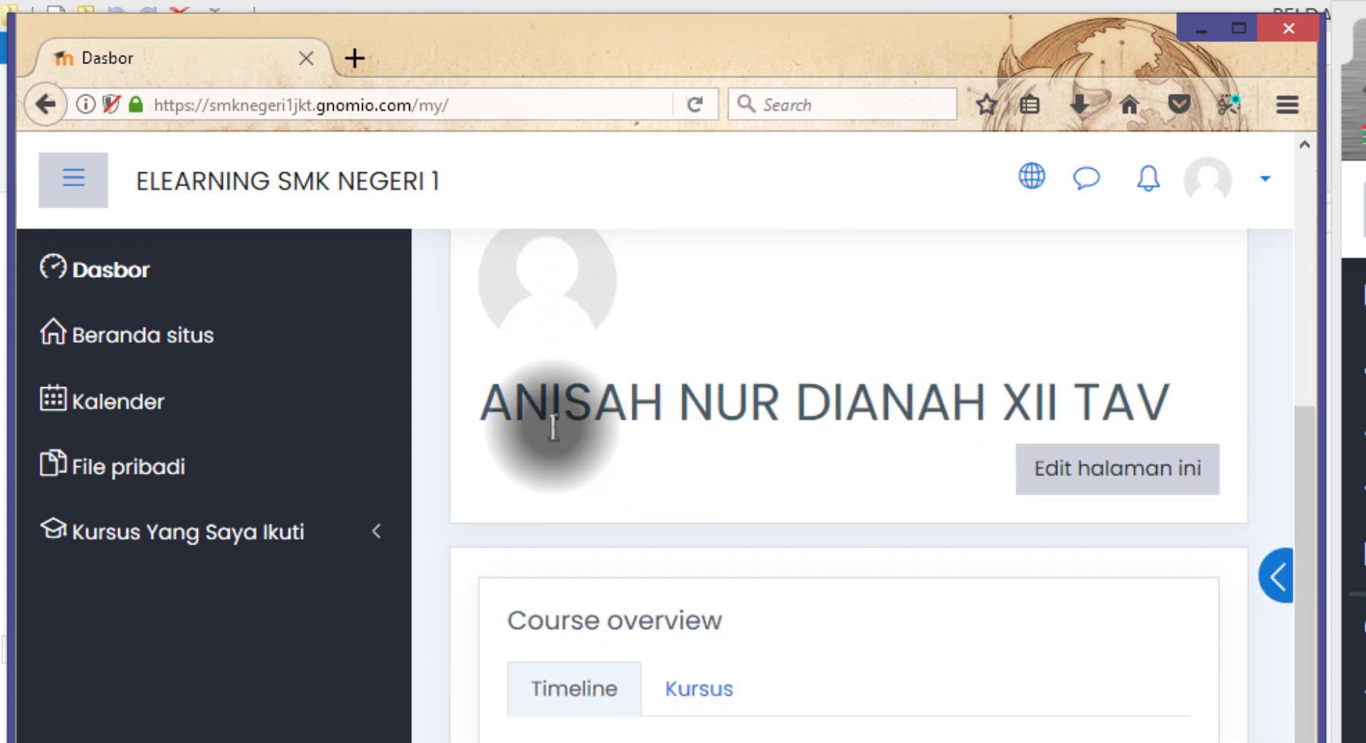
drag(488, 402, 826, 402)
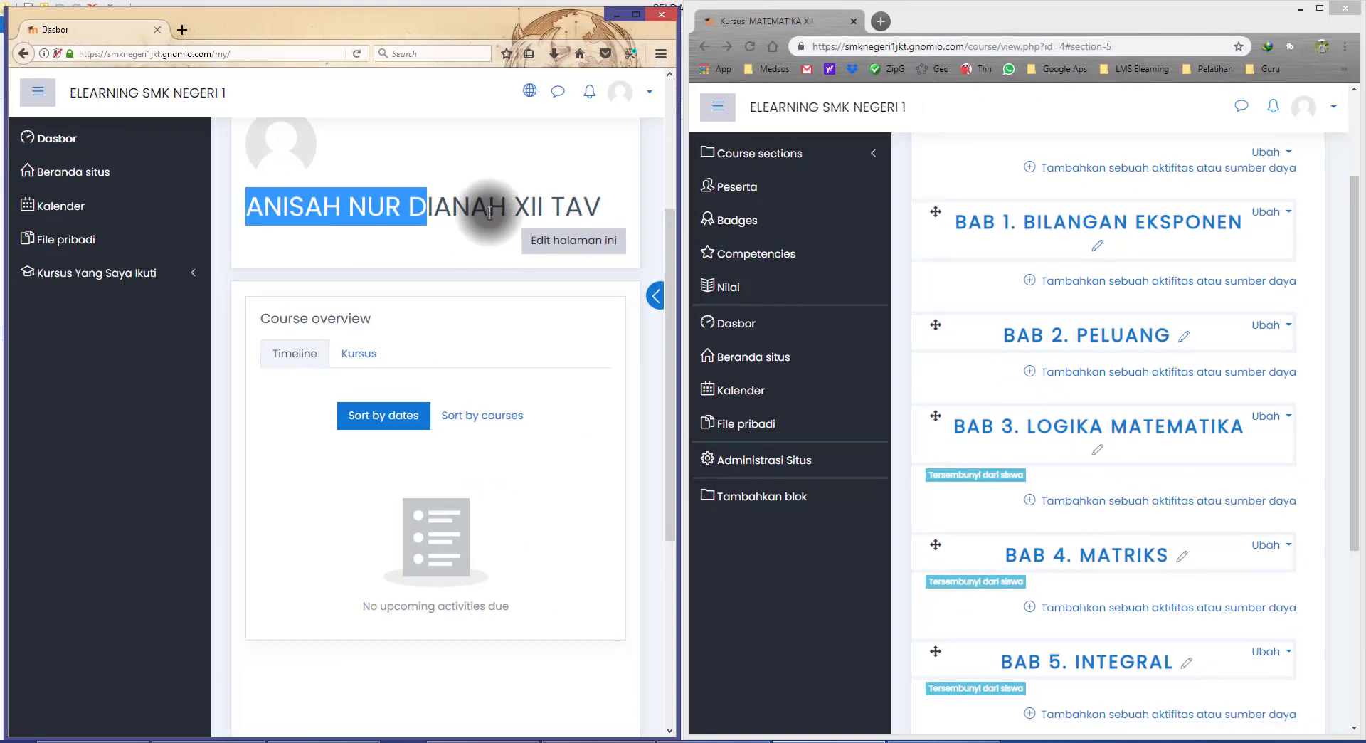
drag(518, 208, 610, 209)
click(128, 378)
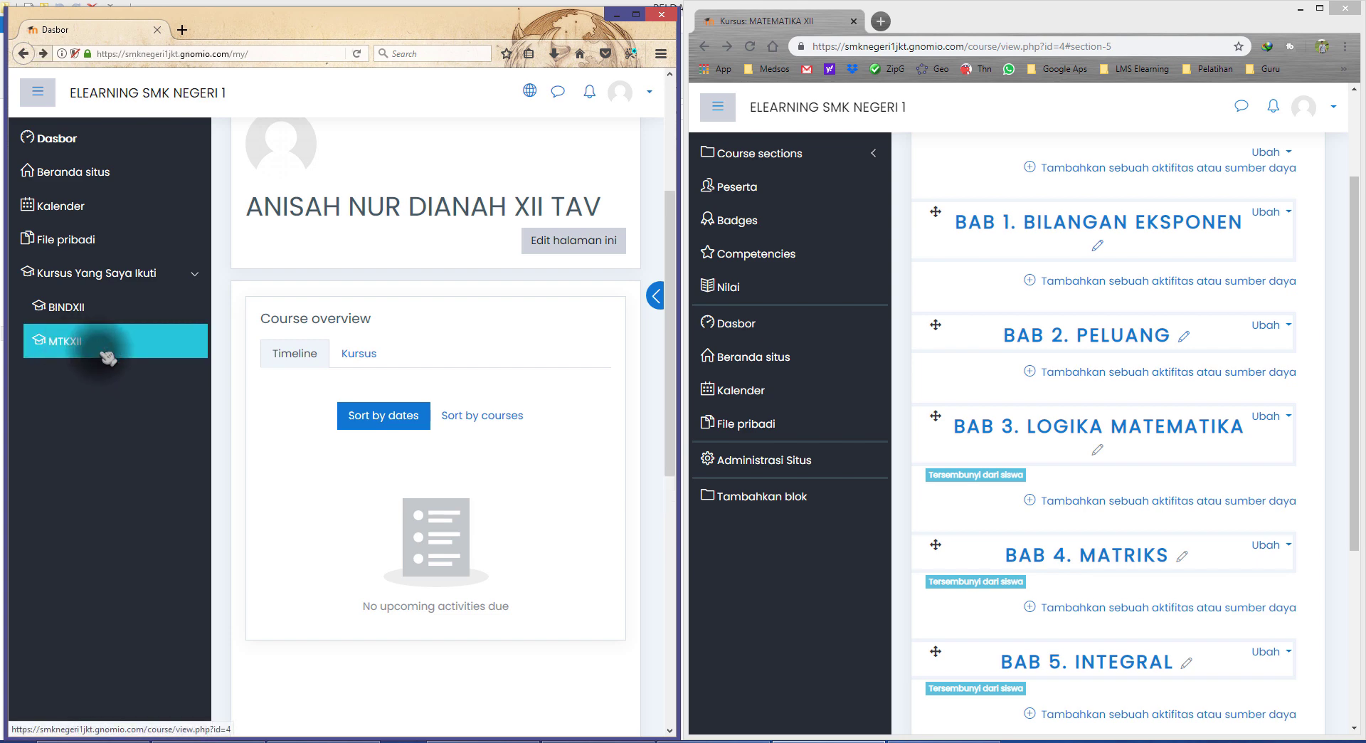
click(108, 356)
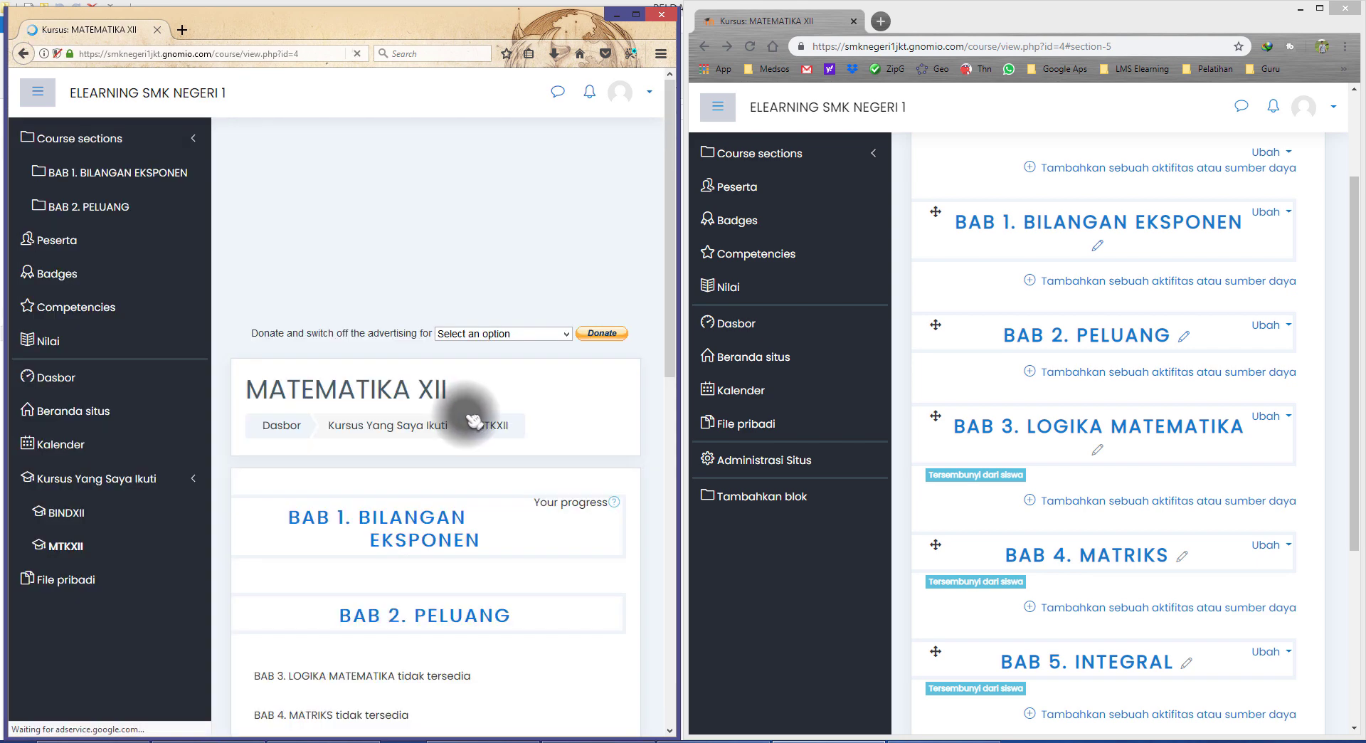
Step: Examine the MATEMATIKA XII course page in the student account, comparing the available chapter topics with the hidden ones
scroll(466, 412, down, 3)
scroll(475, 424, up, 2)
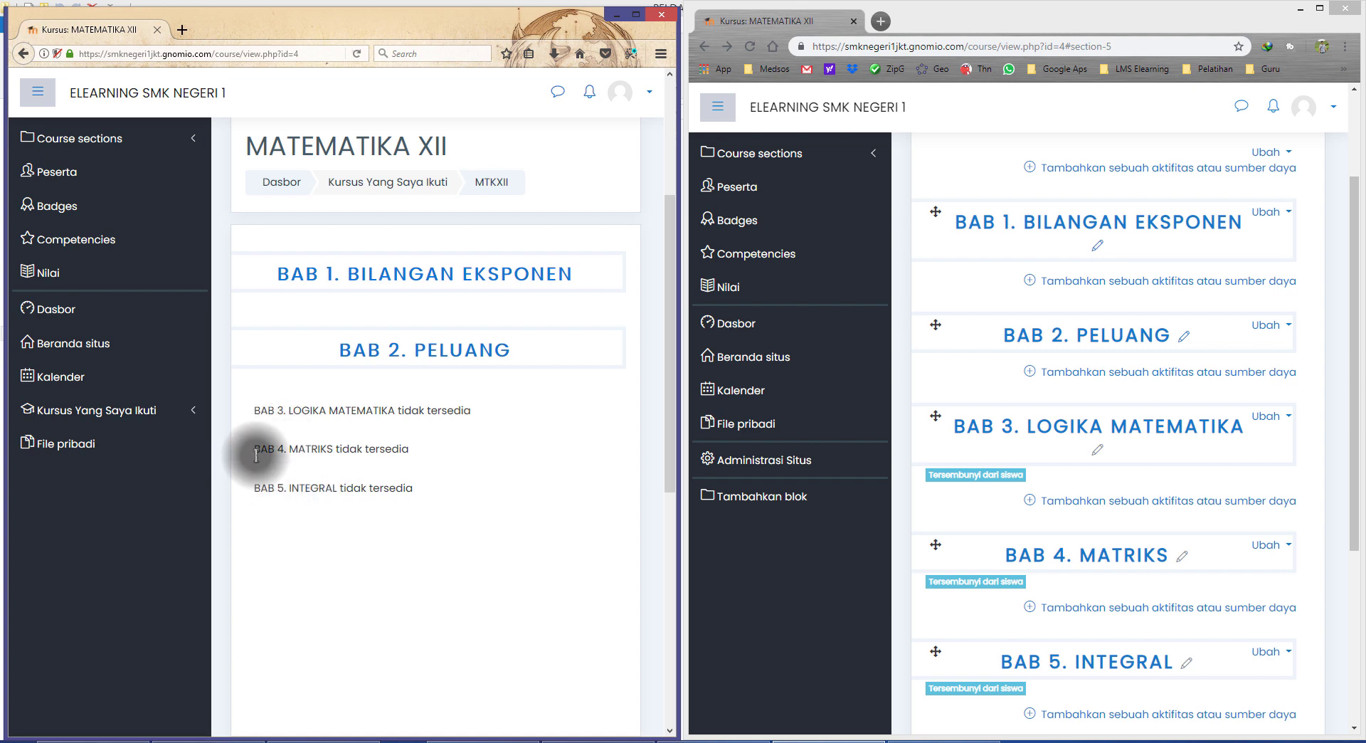
drag(257, 409, 294, 409)
click(341, 416)
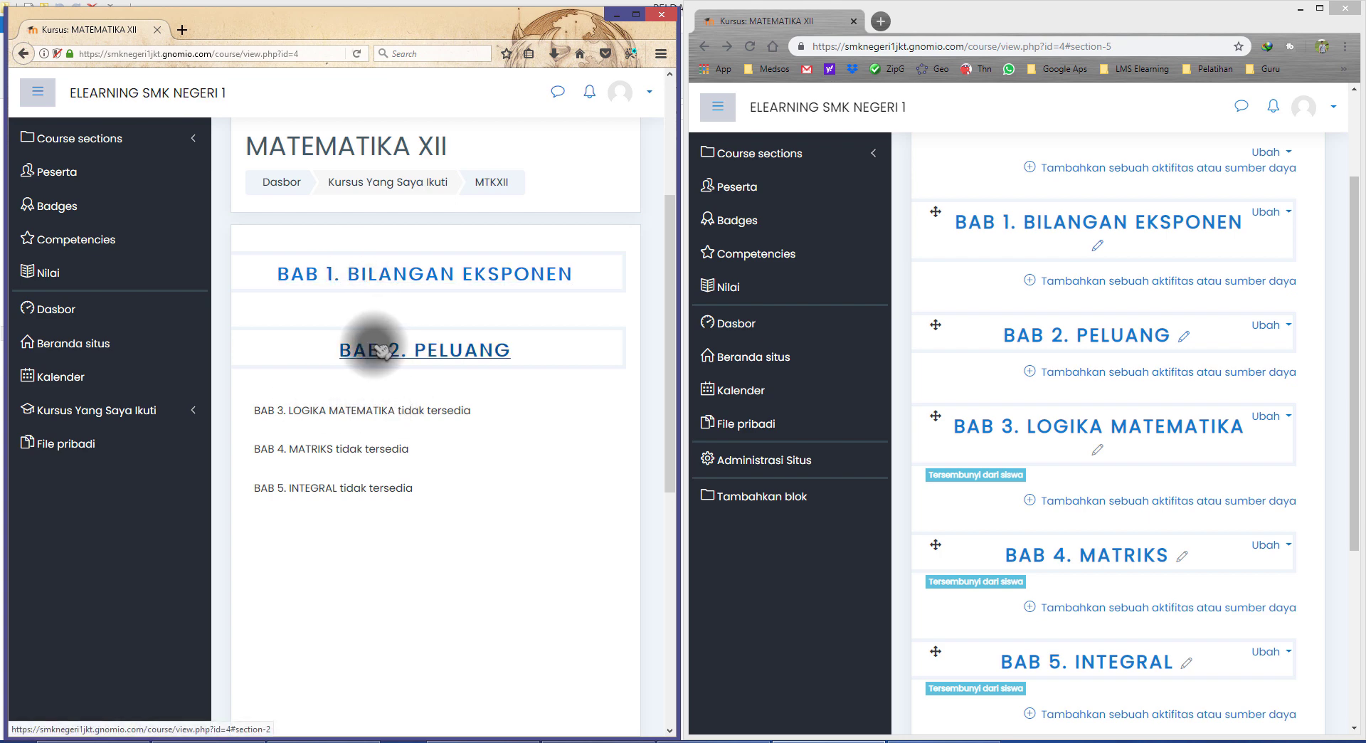
click(396, 276)
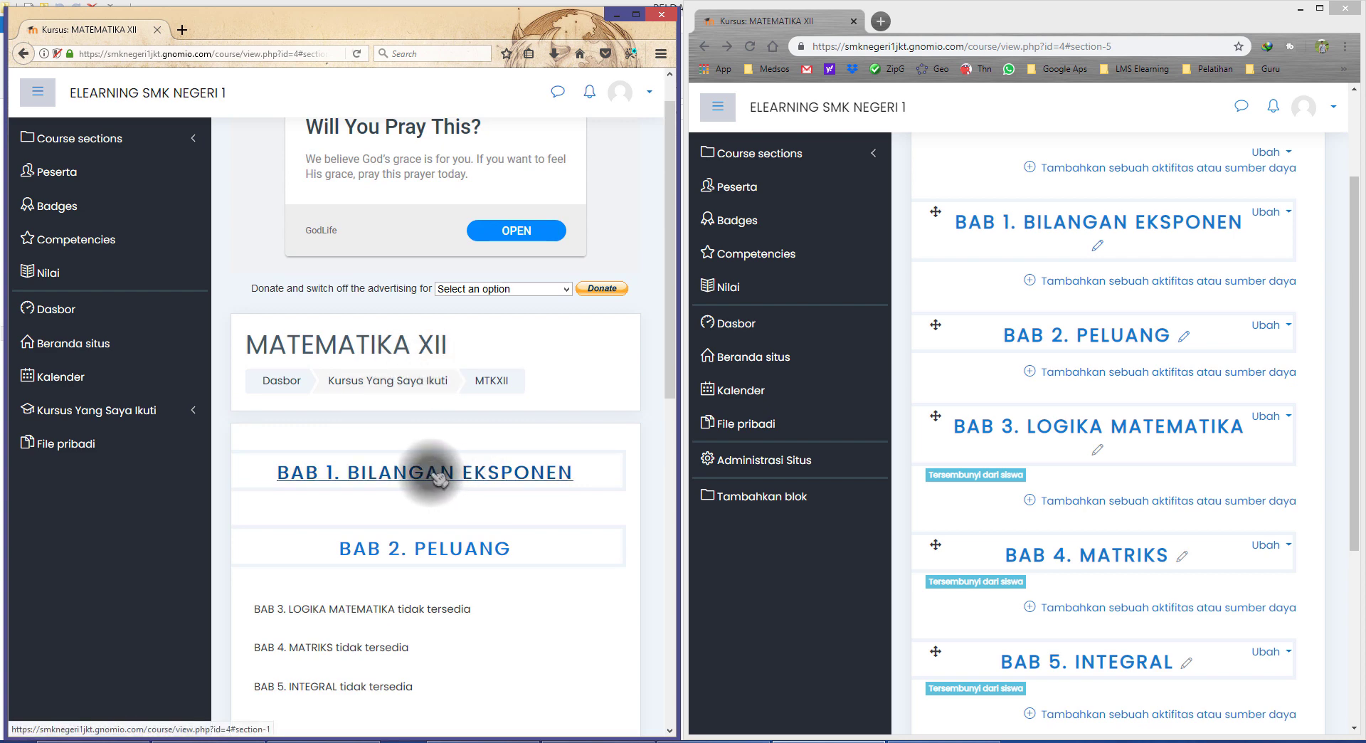
scroll(412, 538, down, 3)
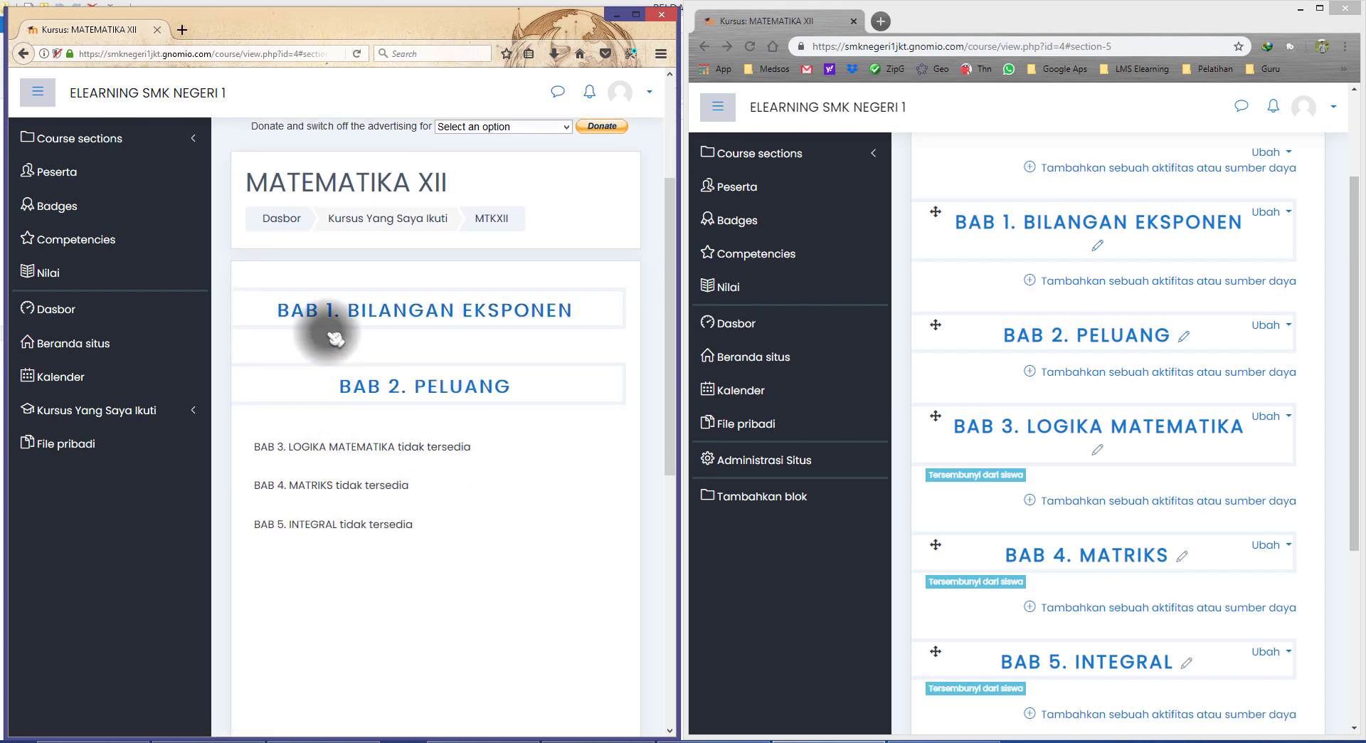
scroll(388, 381, down, 4)
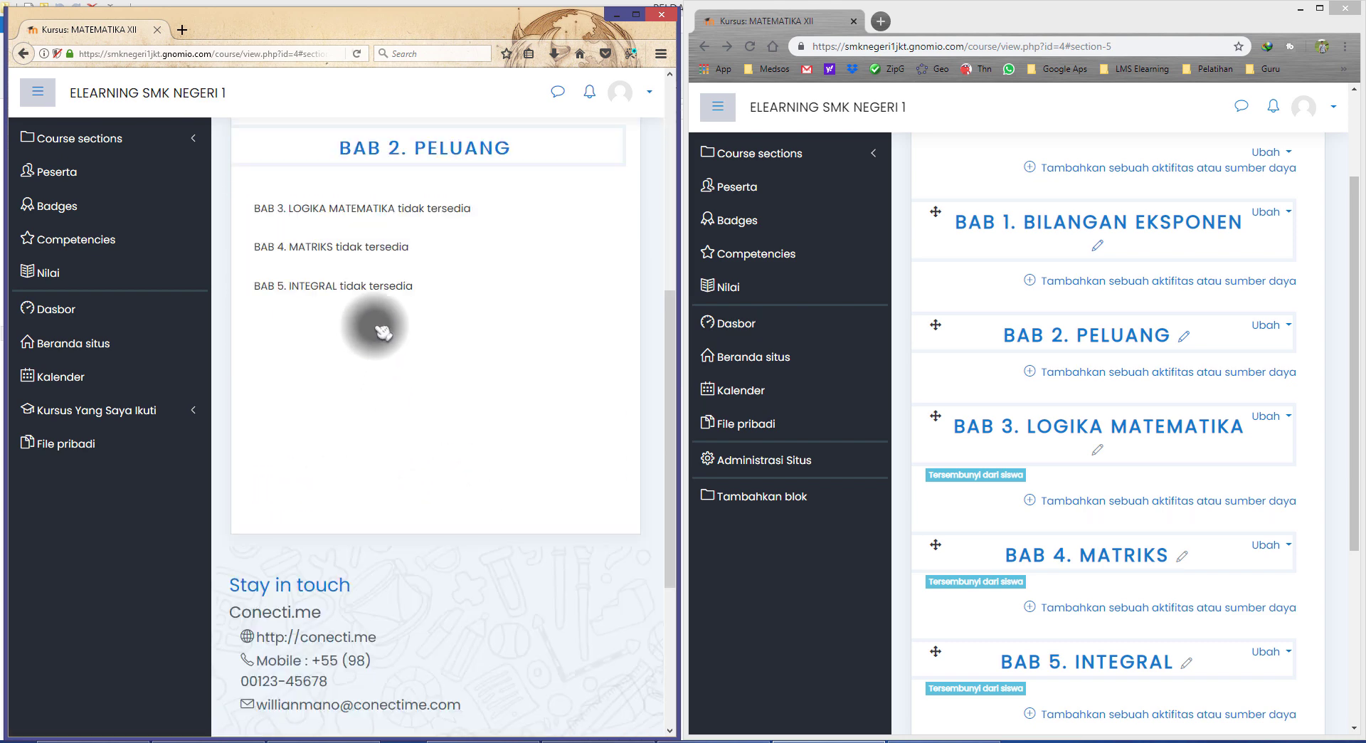
scroll(367, 249, up, 3)
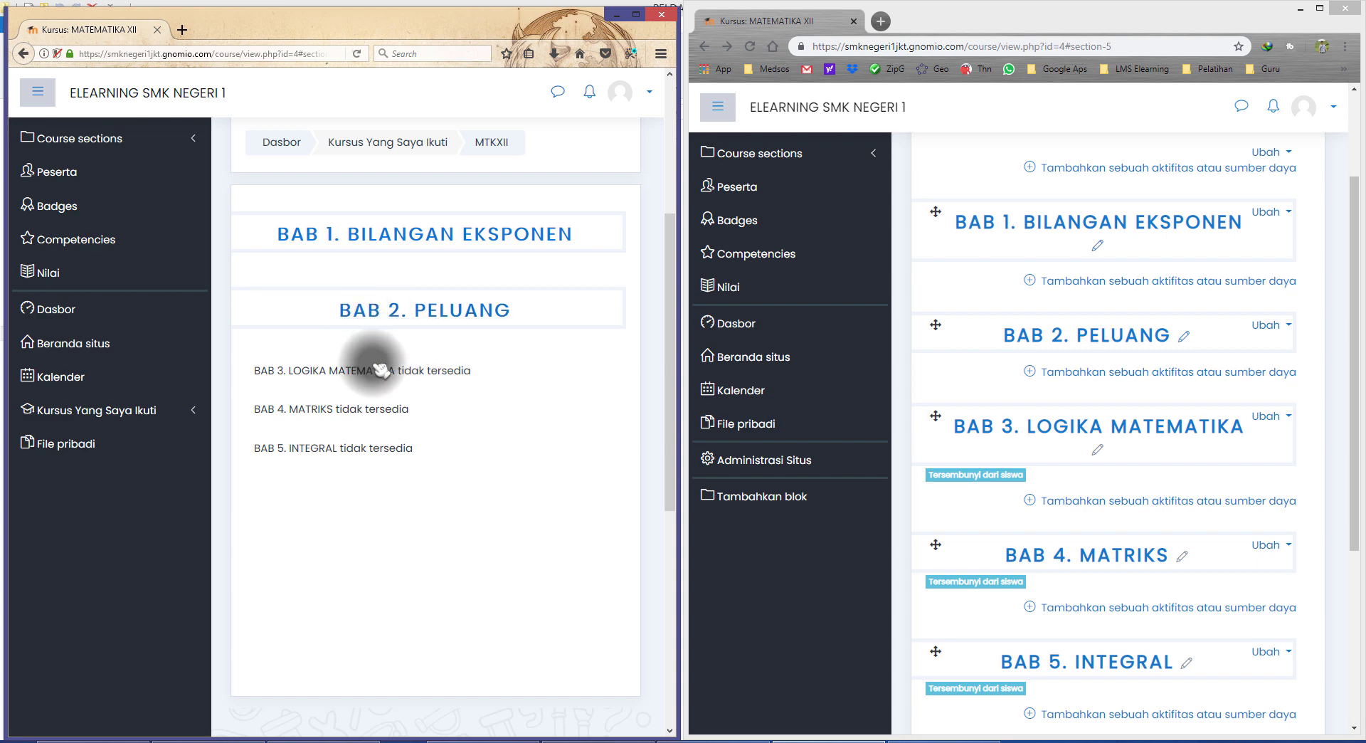
scroll(370, 355, up, 2)
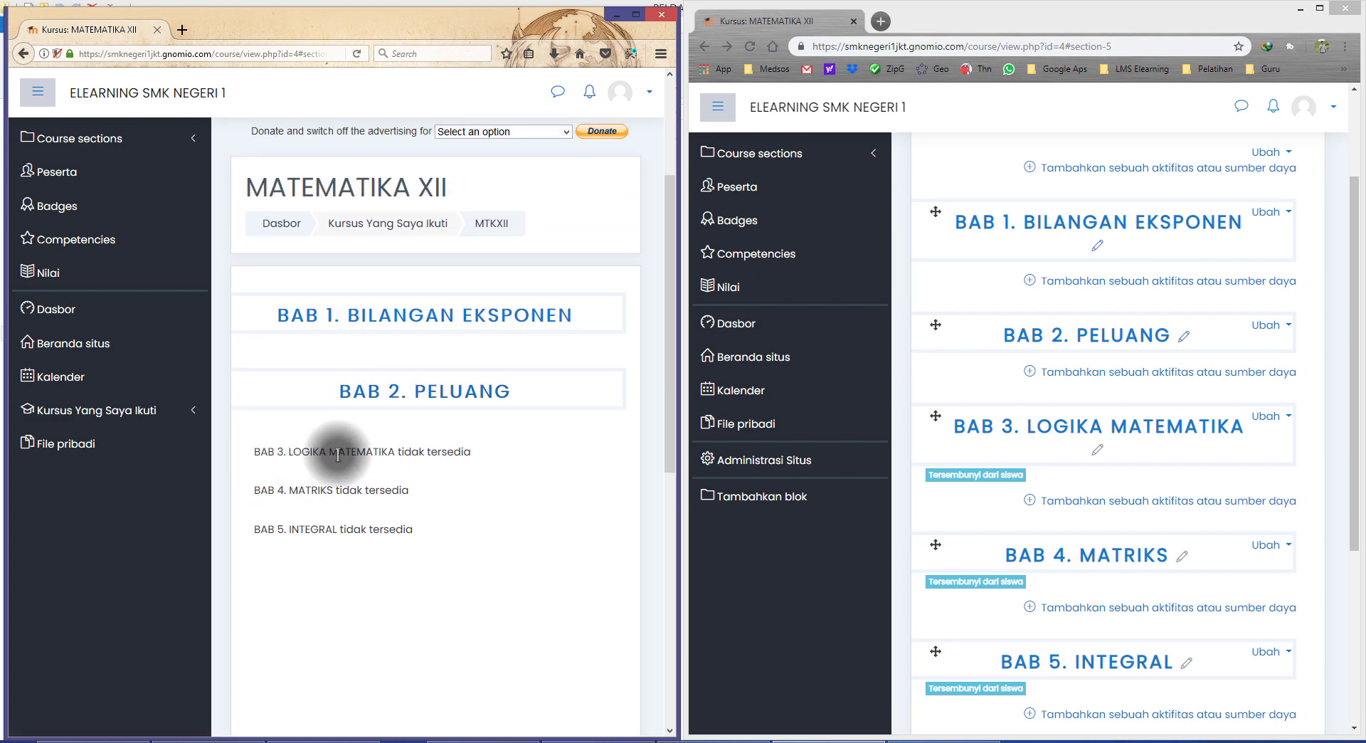
drag(338, 451, 296, 531)
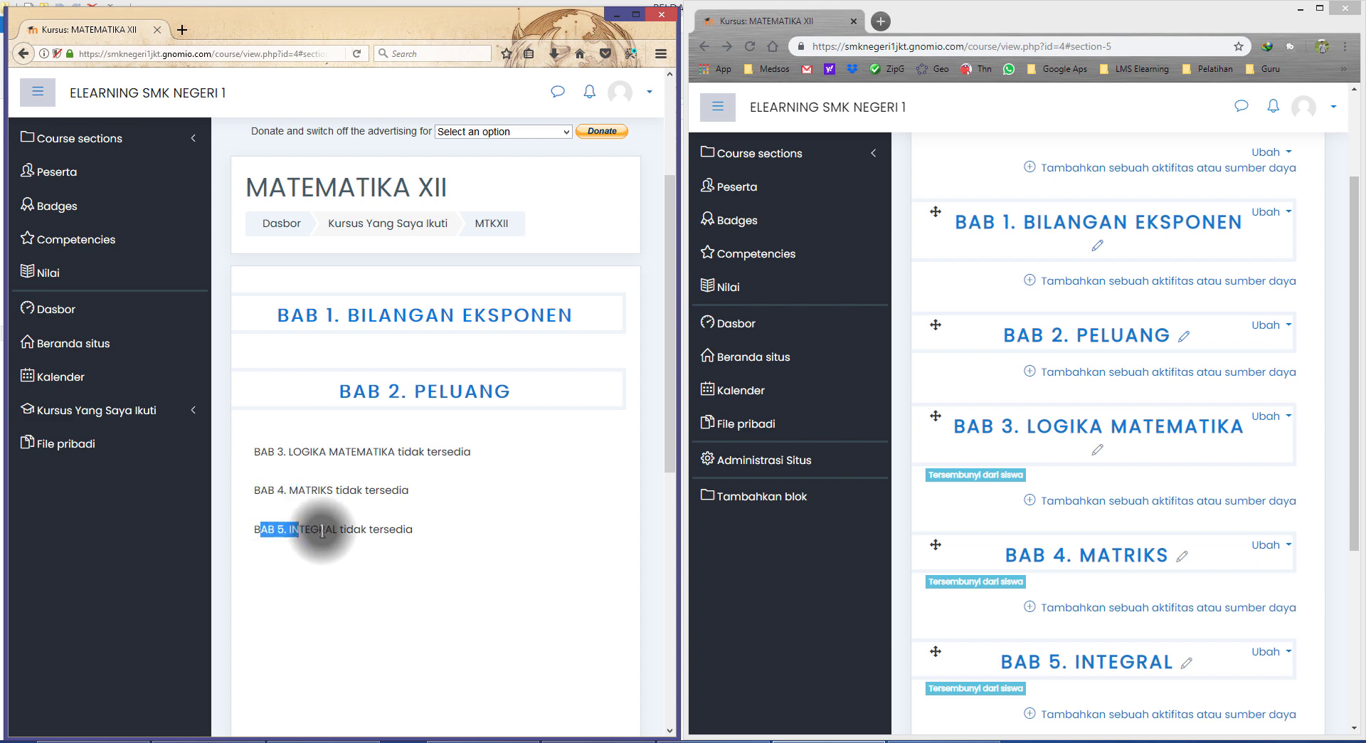
click(274, 490)
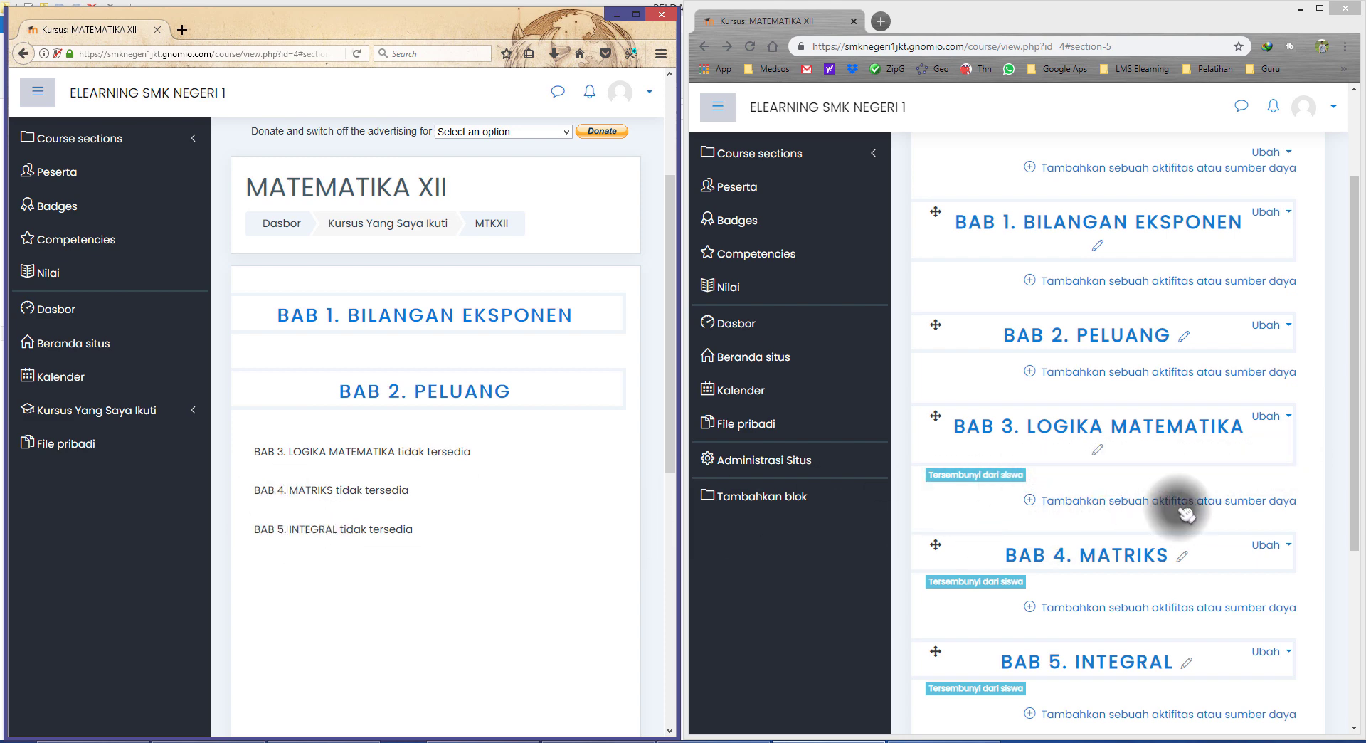
Step: Show the topic BAB 3. LOGIKA MATEMATIKA in the teacher's browser window and reload the course page in the student's Firefox window
click(1152, 487)
drag(952, 474, 1325, 442)
click(1274, 416)
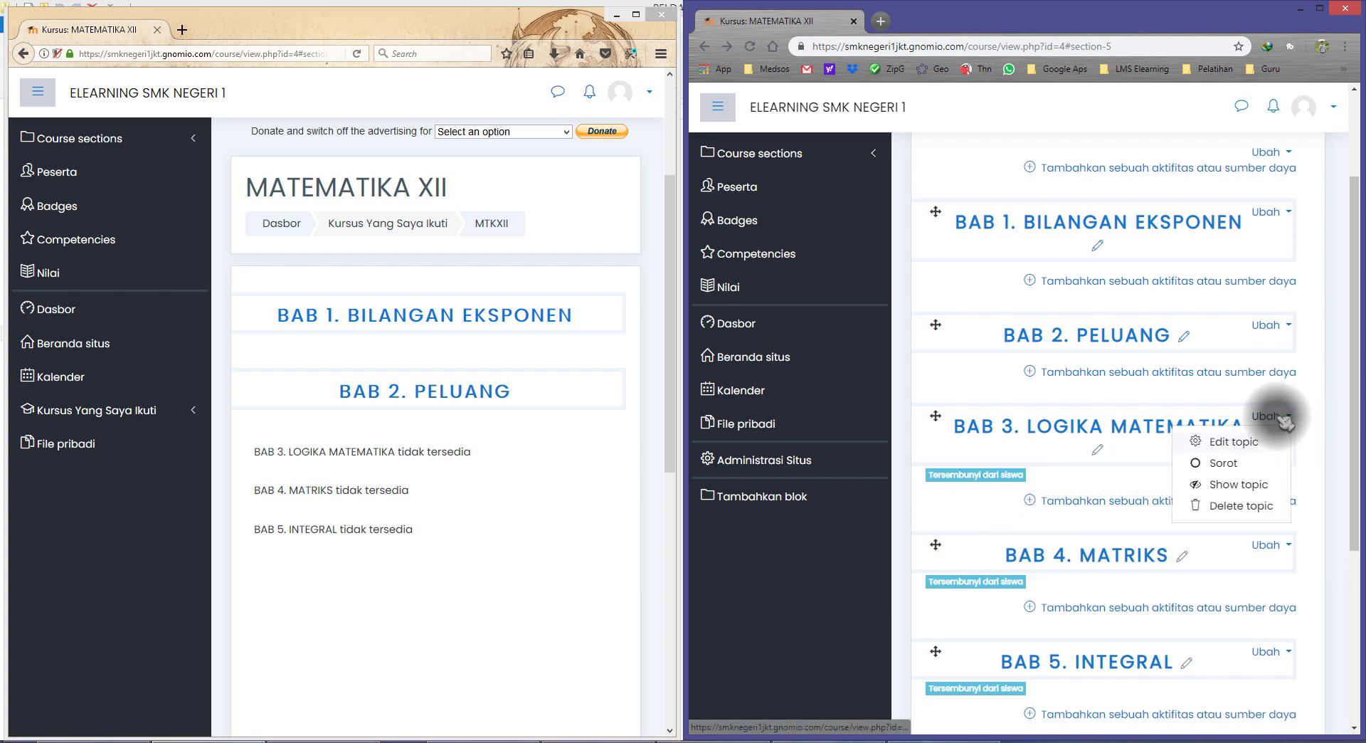
click(1259, 486)
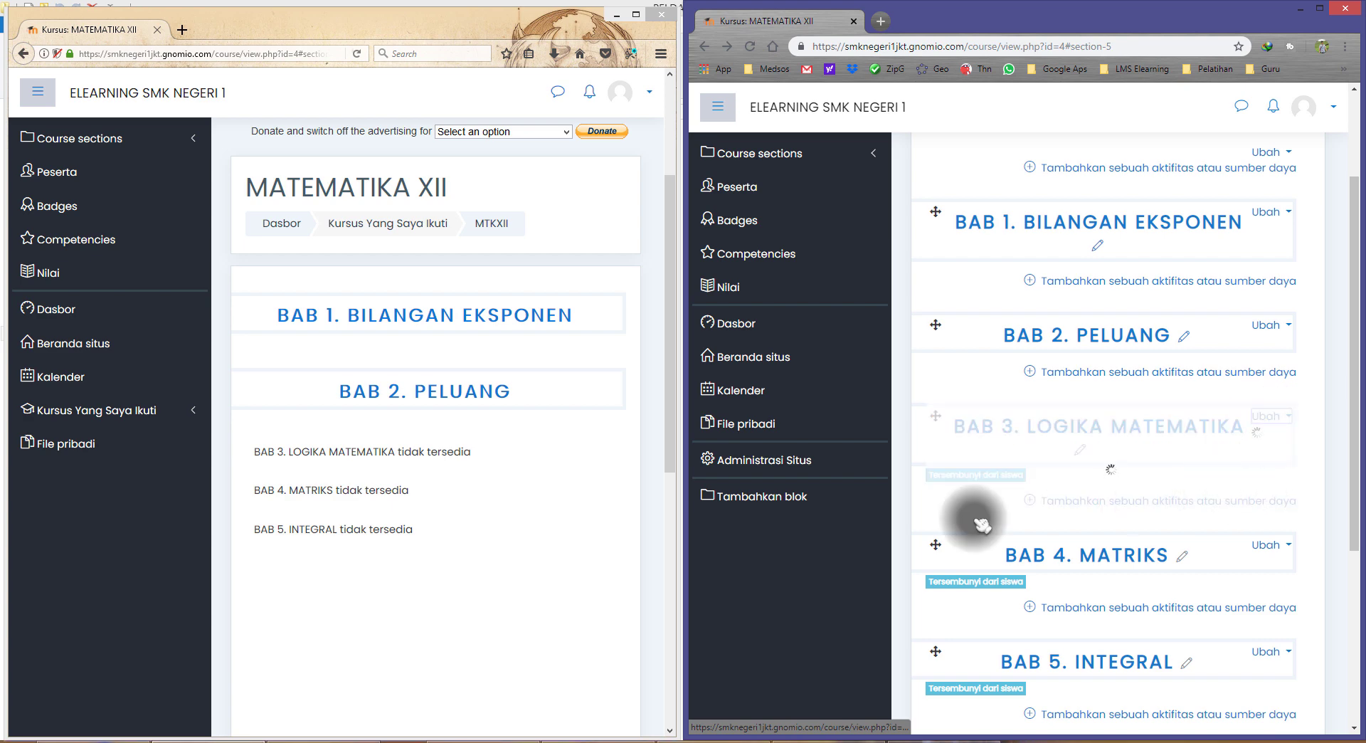
click(357, 54)
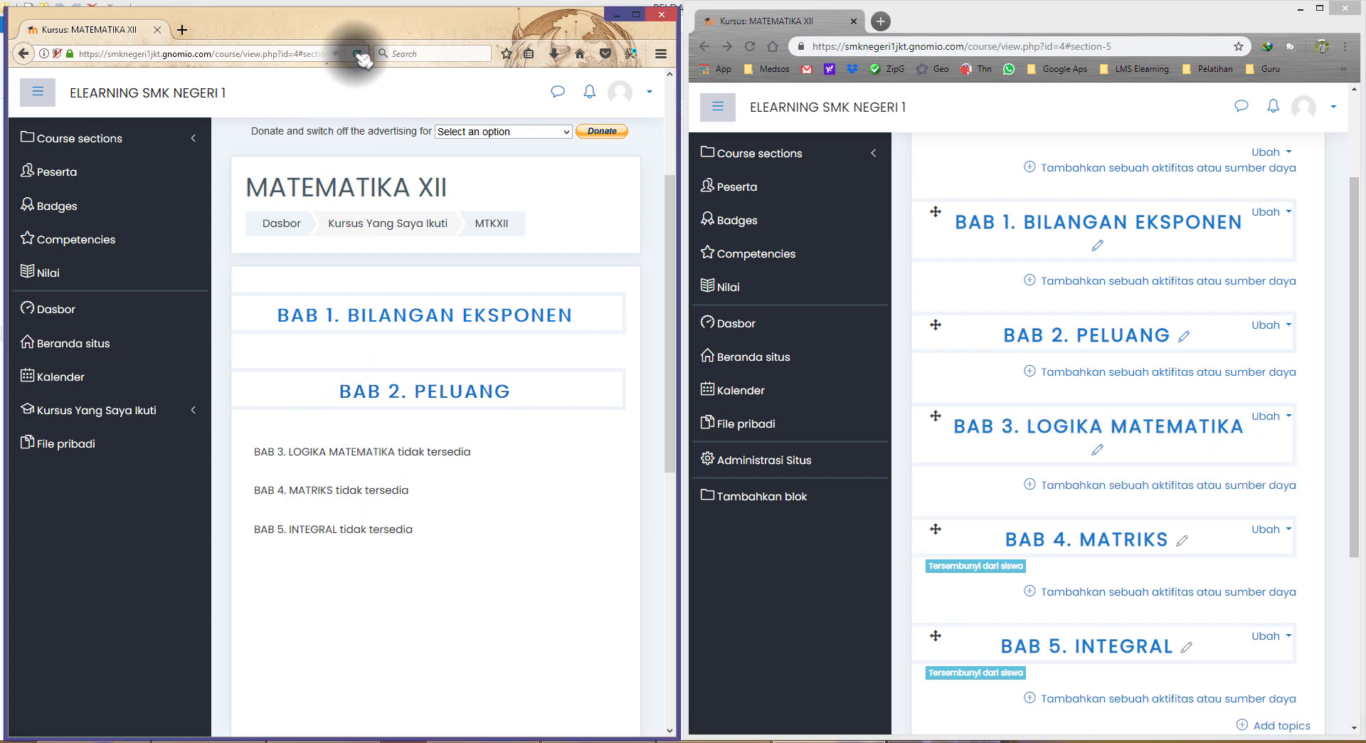